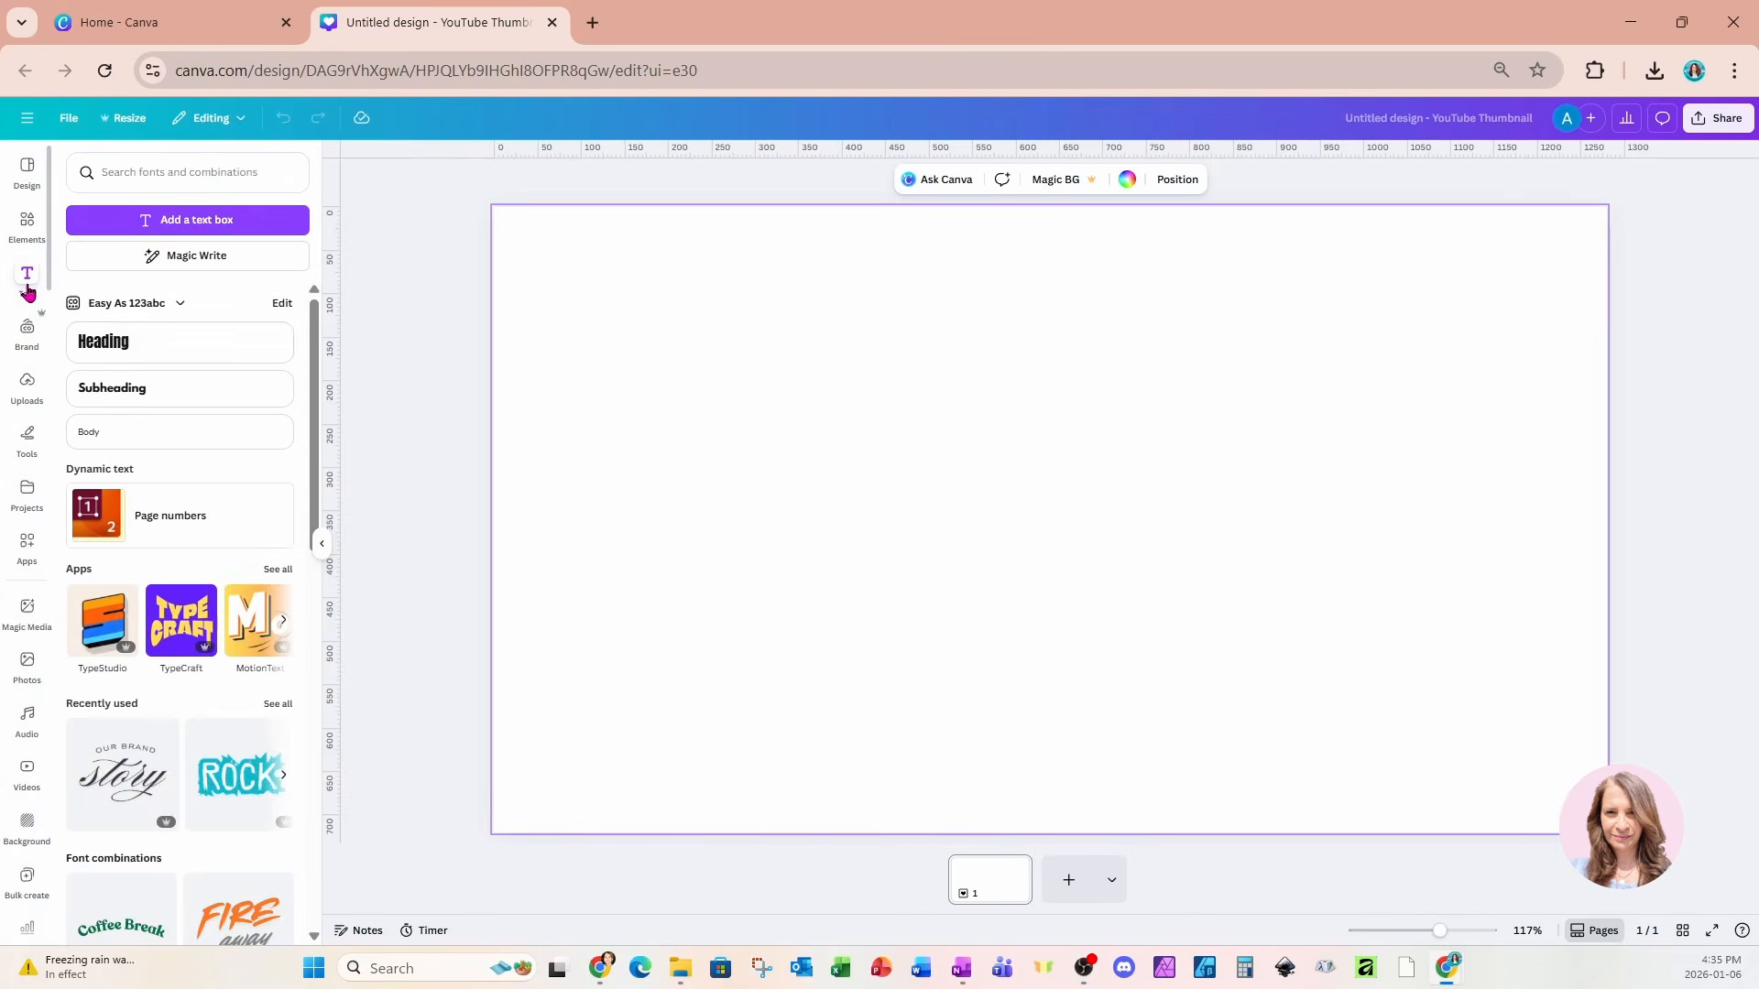
# Step: Add a heading reading MAN and GOD on two lines and enlarge it to about font size 165
pyautogui.click(101, 340)
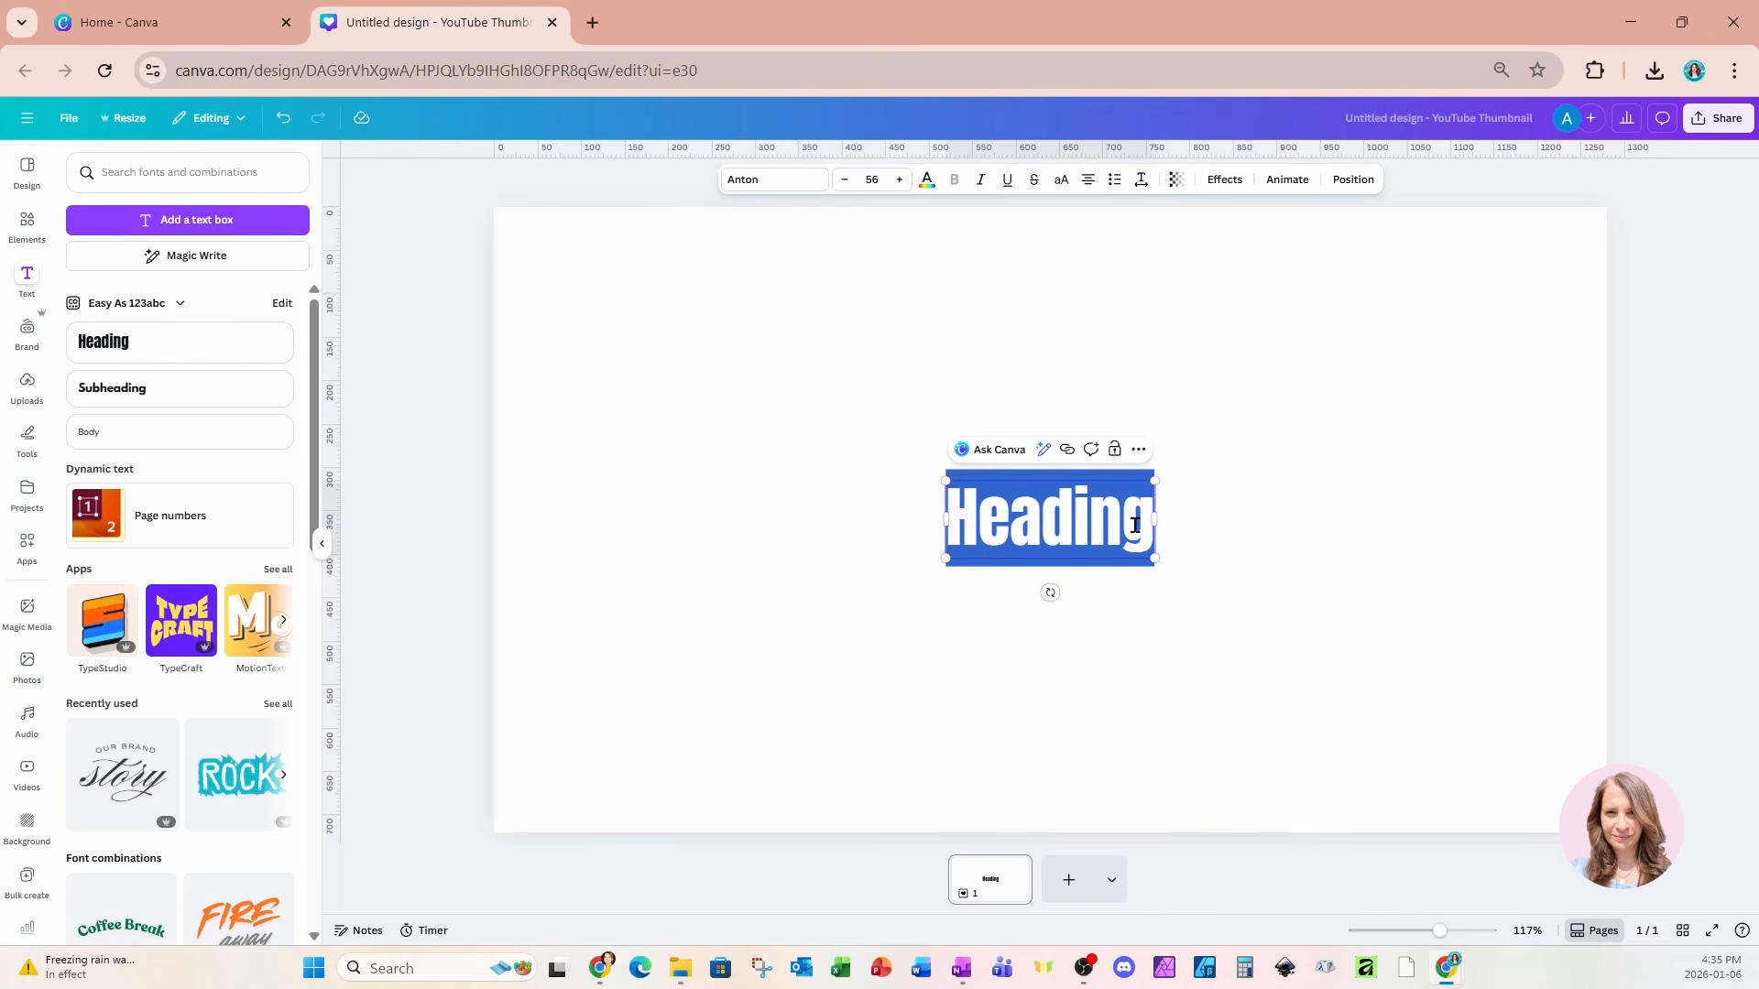
pyautogui.write('MAN')
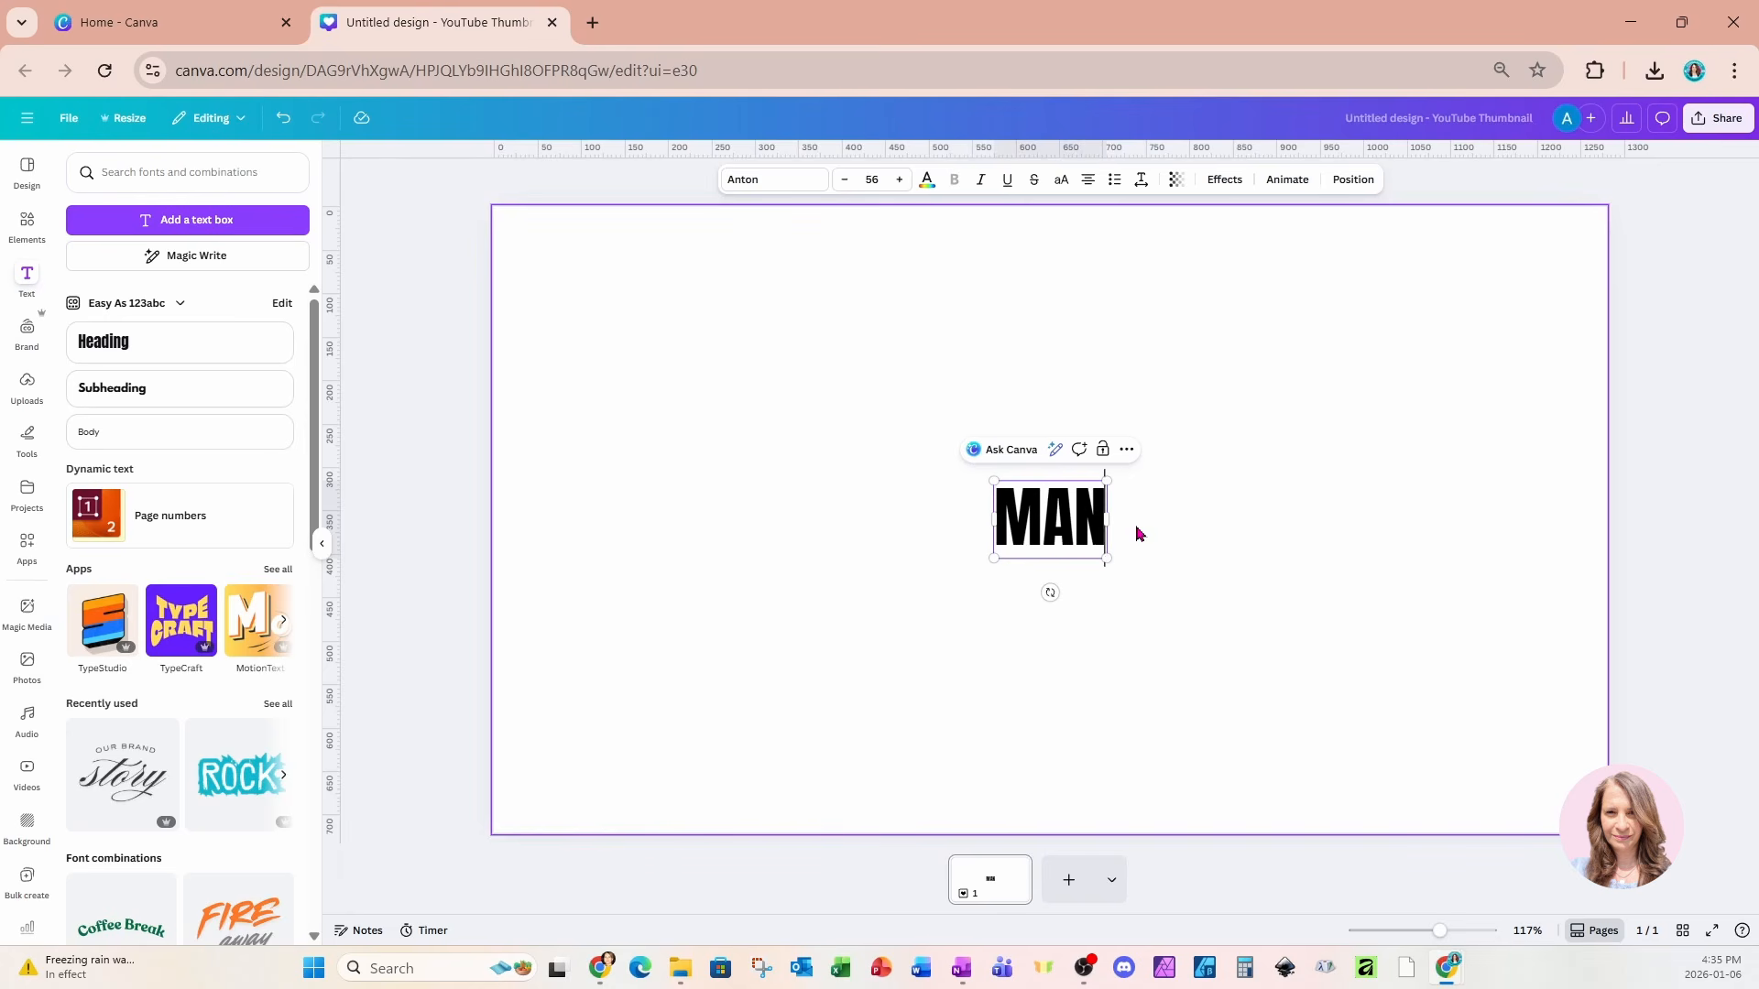
pyautogui.press('Return')
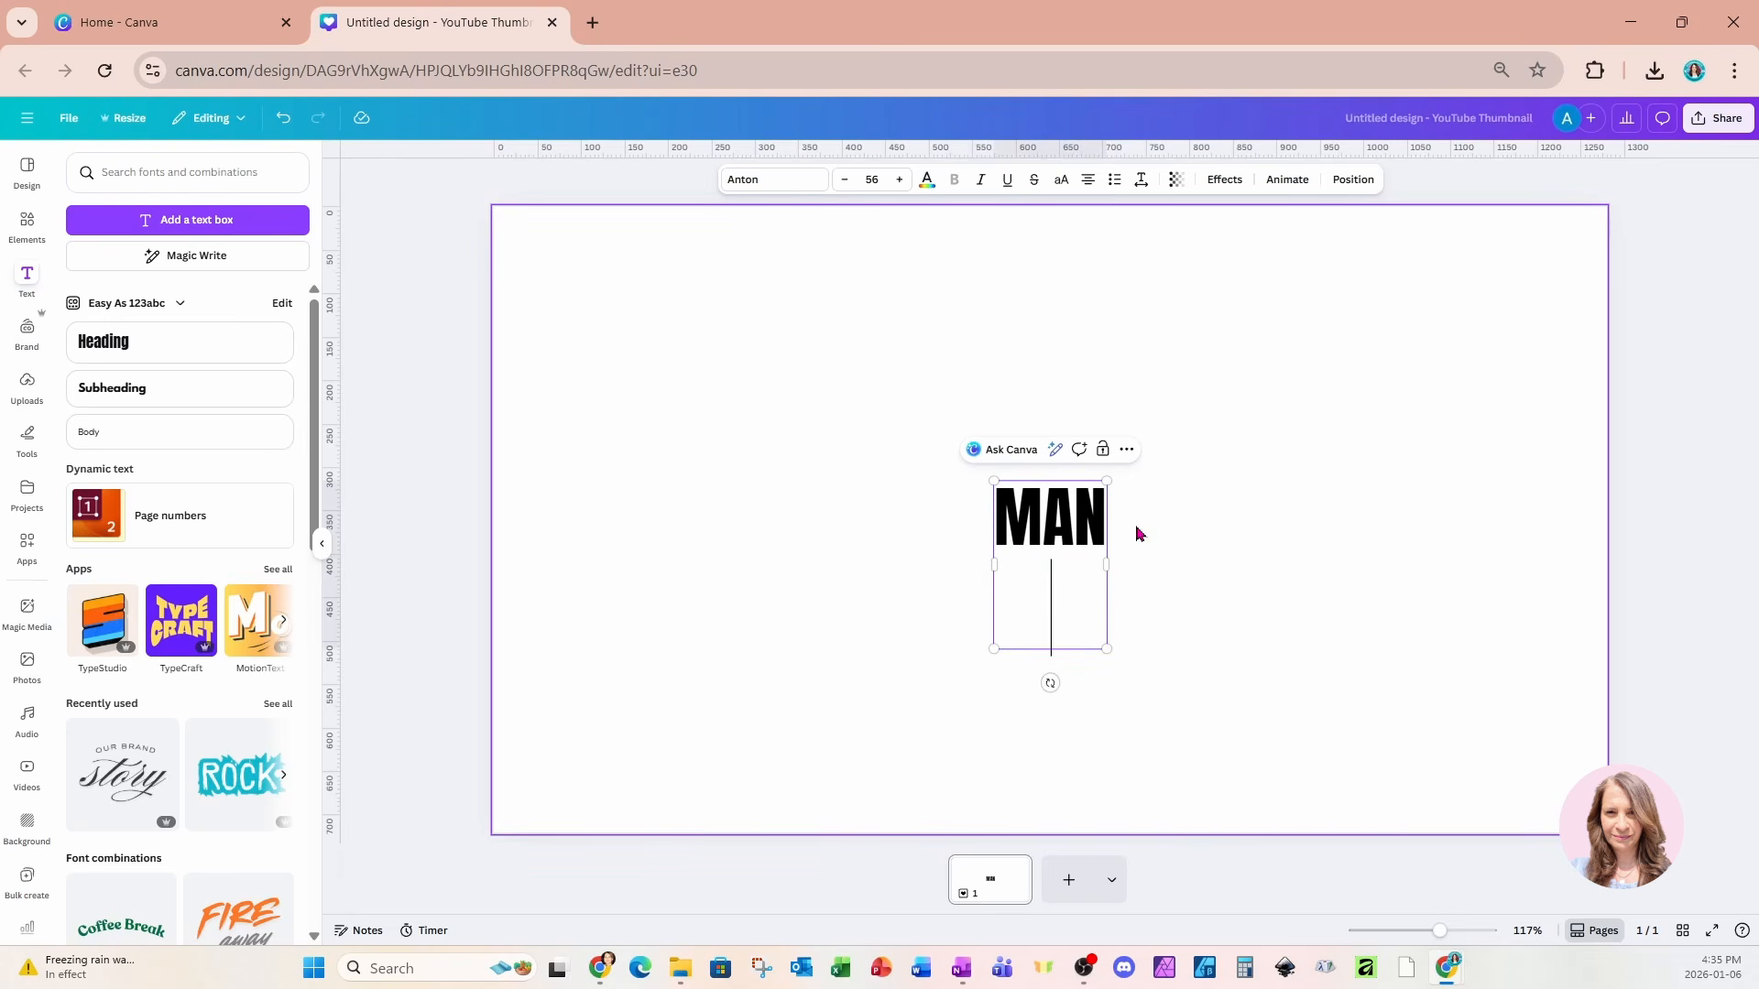
pyautogui.write('GOD')
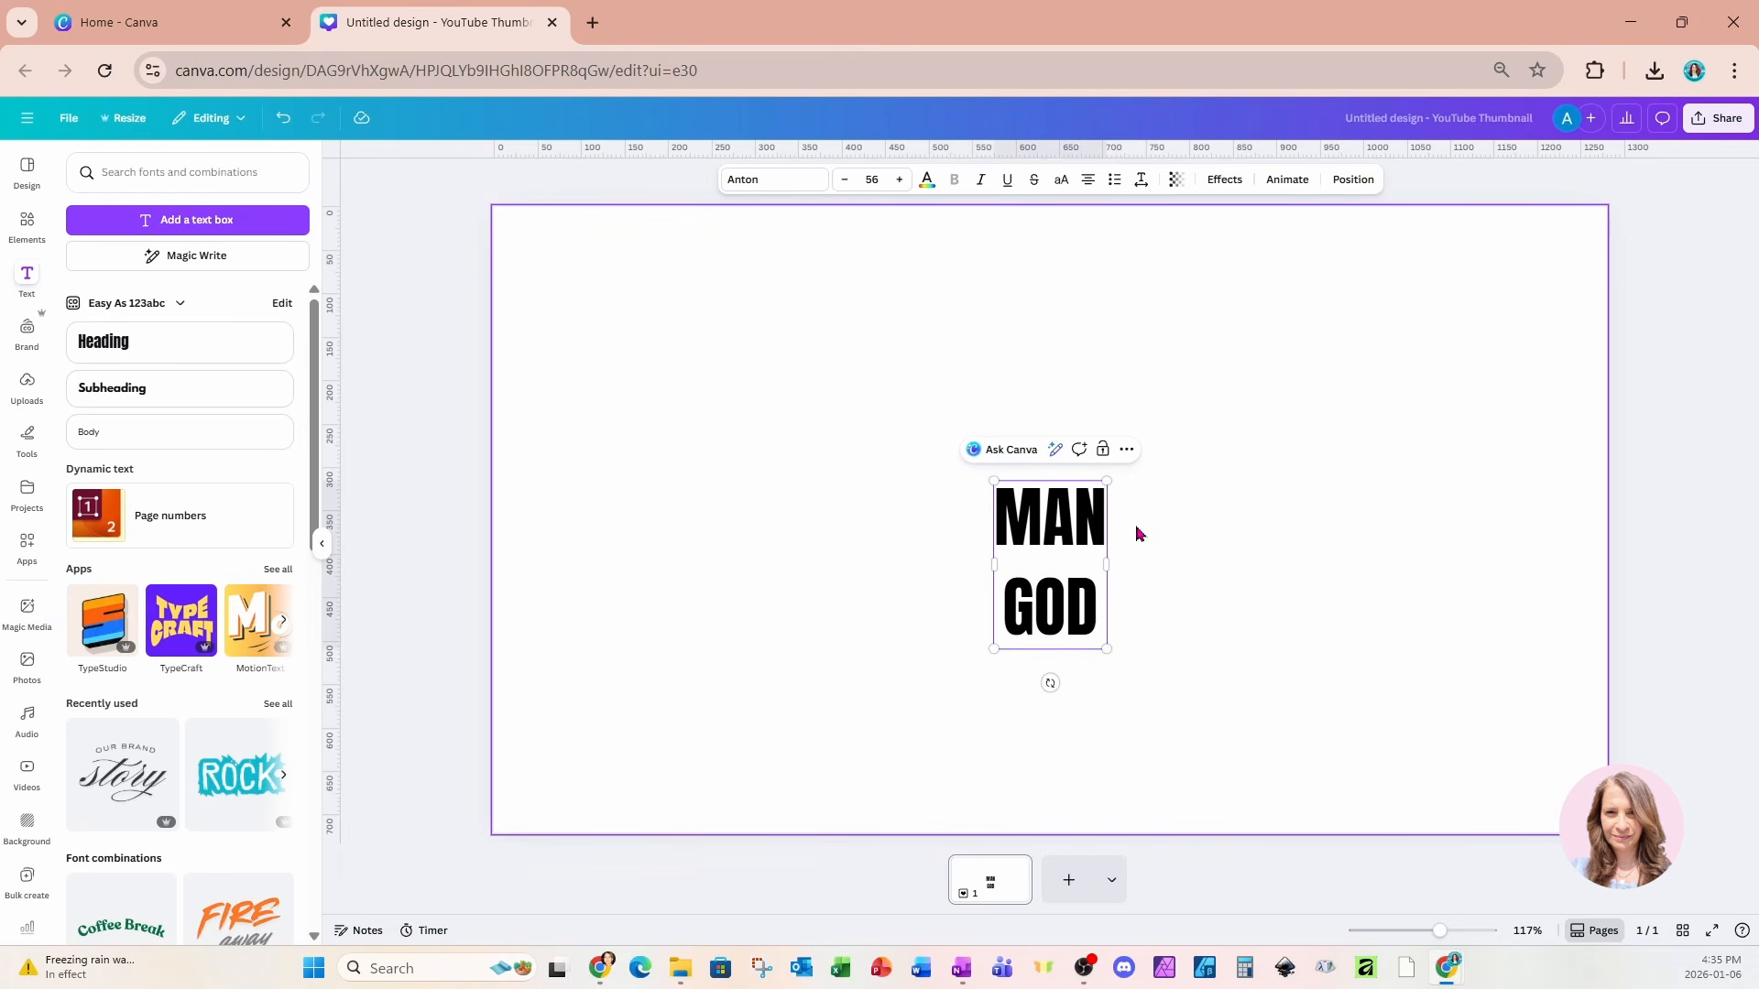
pyautogui.moveTo(1107, 649); pyautogui.dragTo(1170, 745)
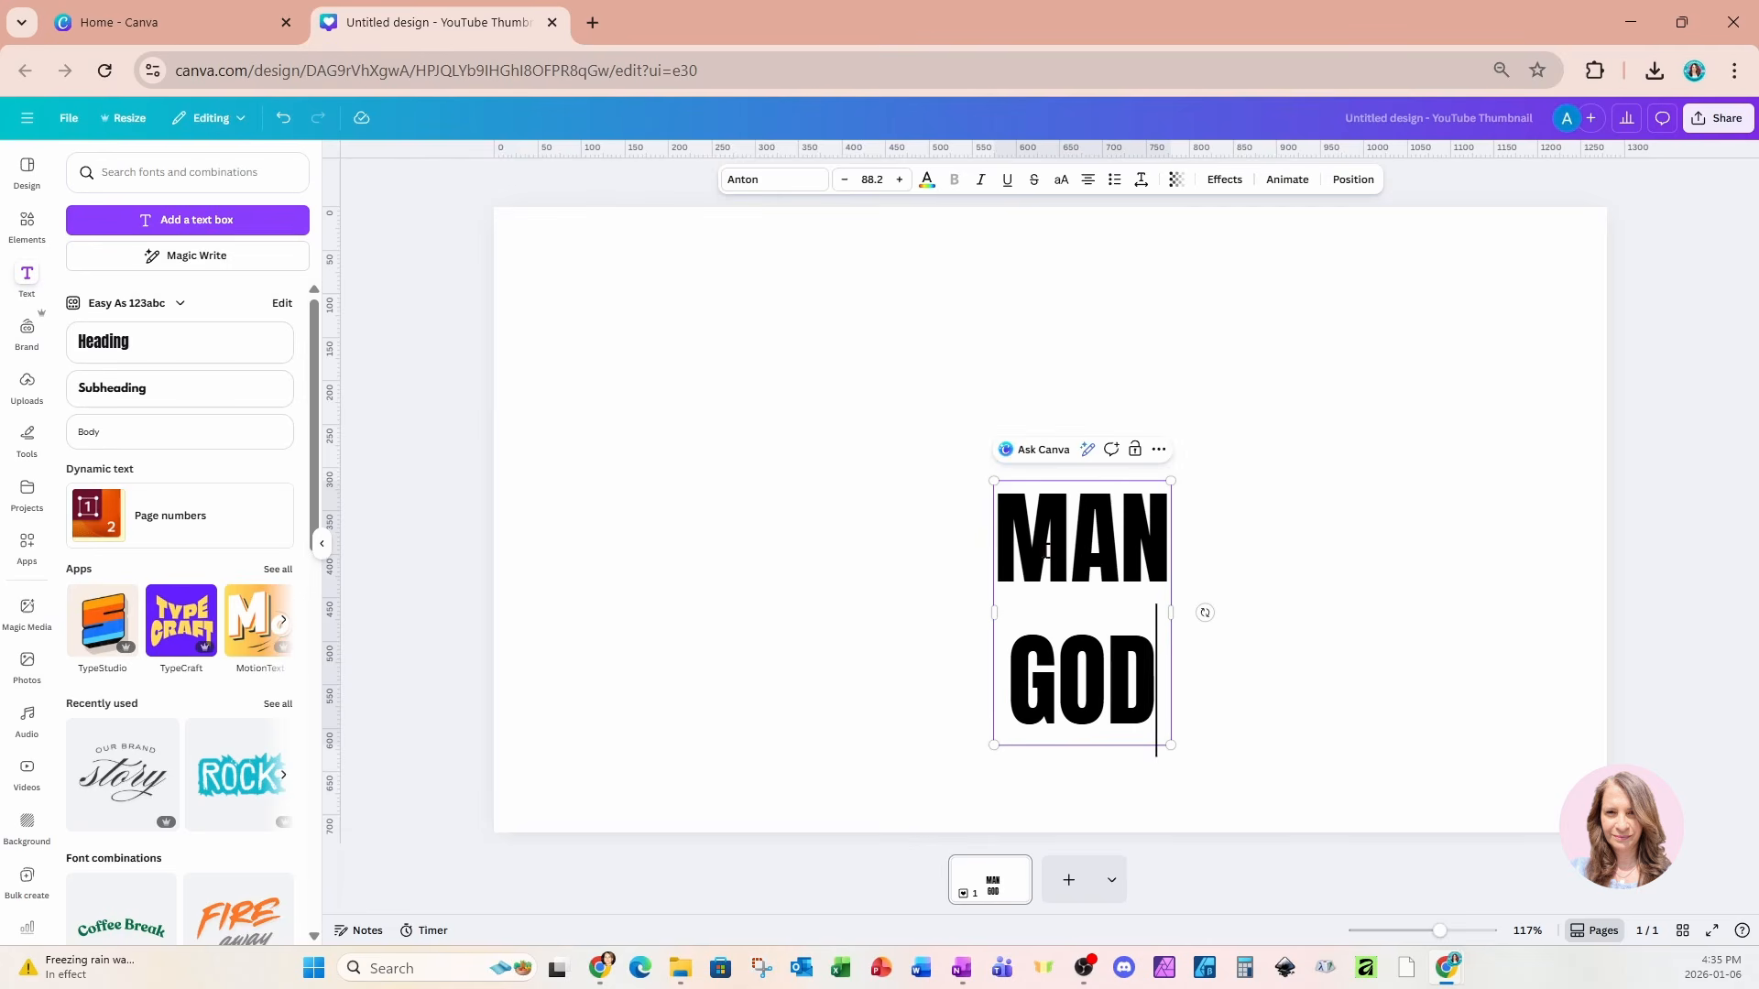
pyautogui.moveTo(994, 481); pyautogui.dragTo(774, 298)
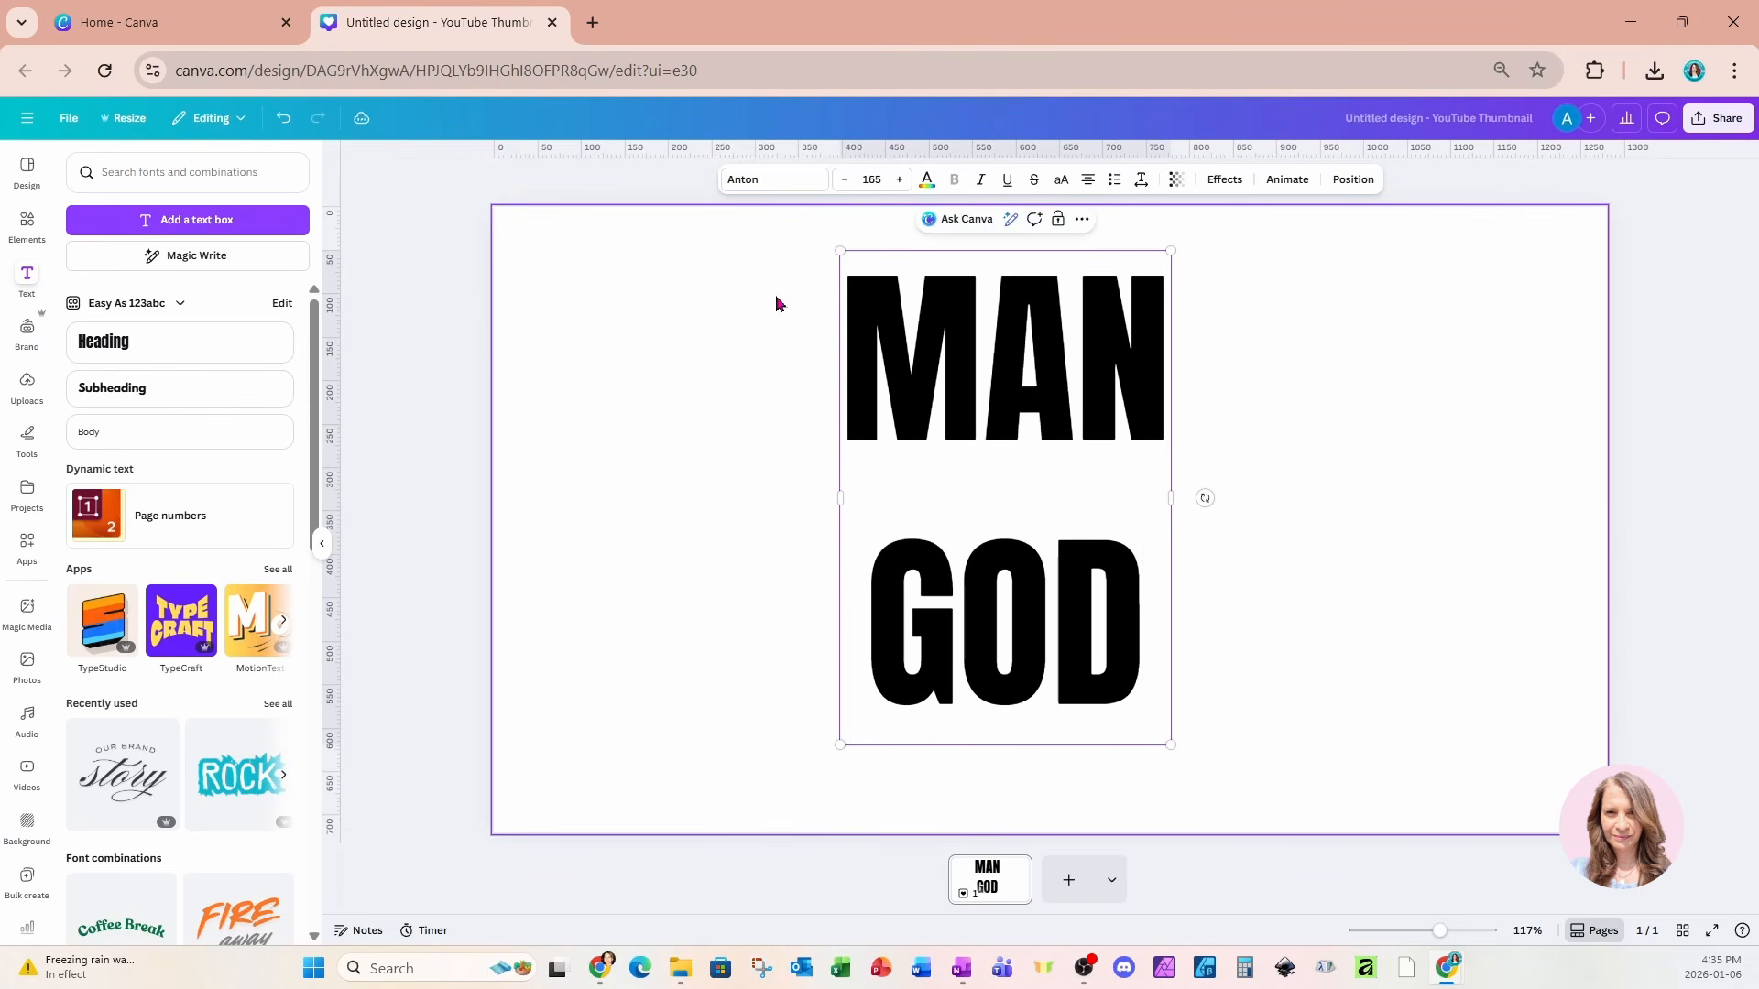
# Step: Fill the MAN GOD text with the default linear gradient running from white at the top to black at the bottom
pyautogui.click(928, 182)
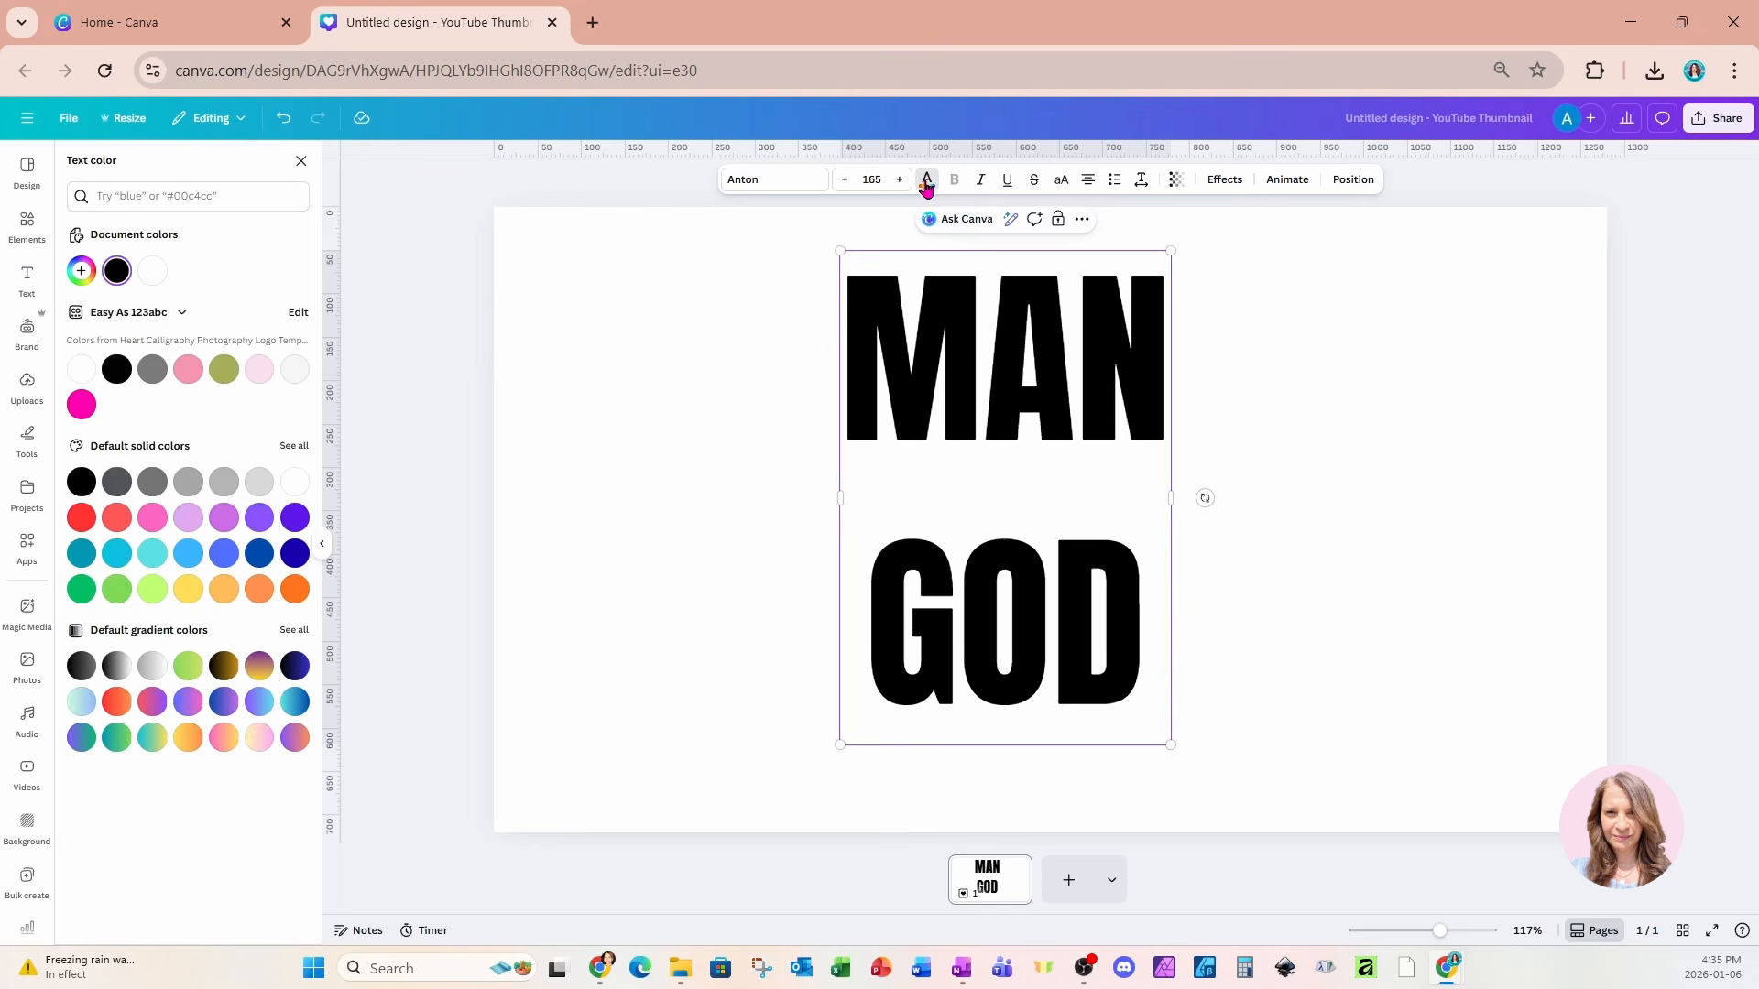
pyautogui.click(291, 631)
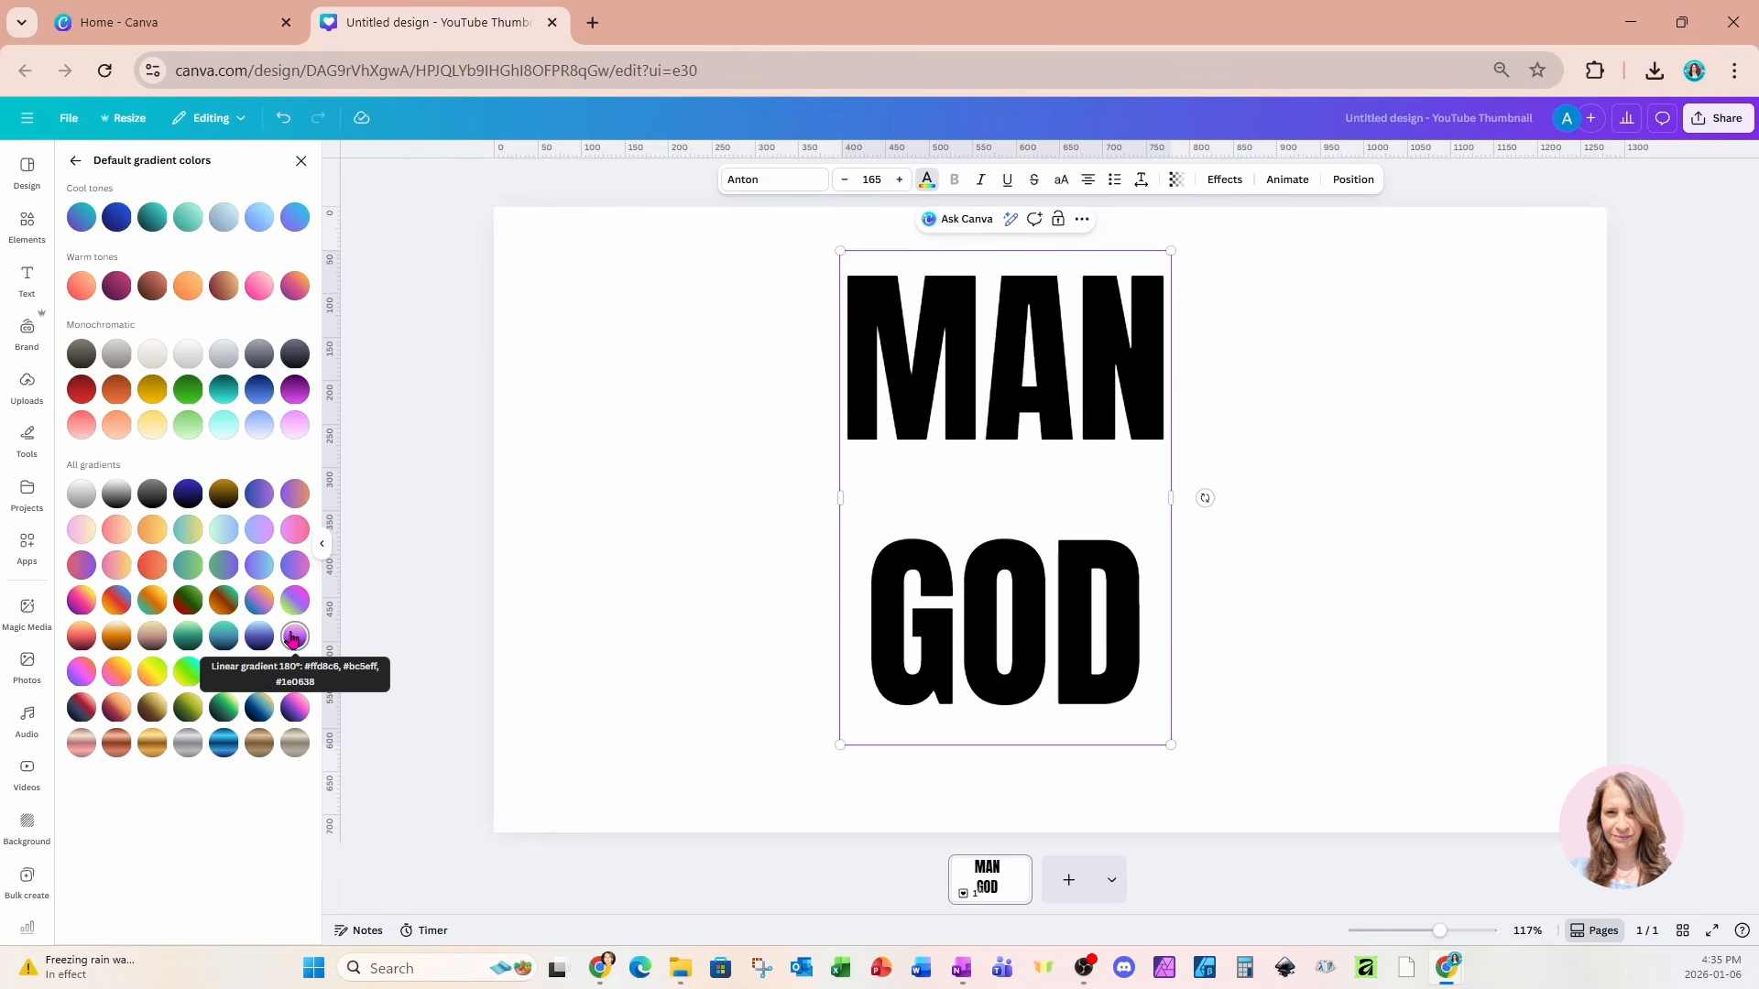
pyautogui.click(109, 495)
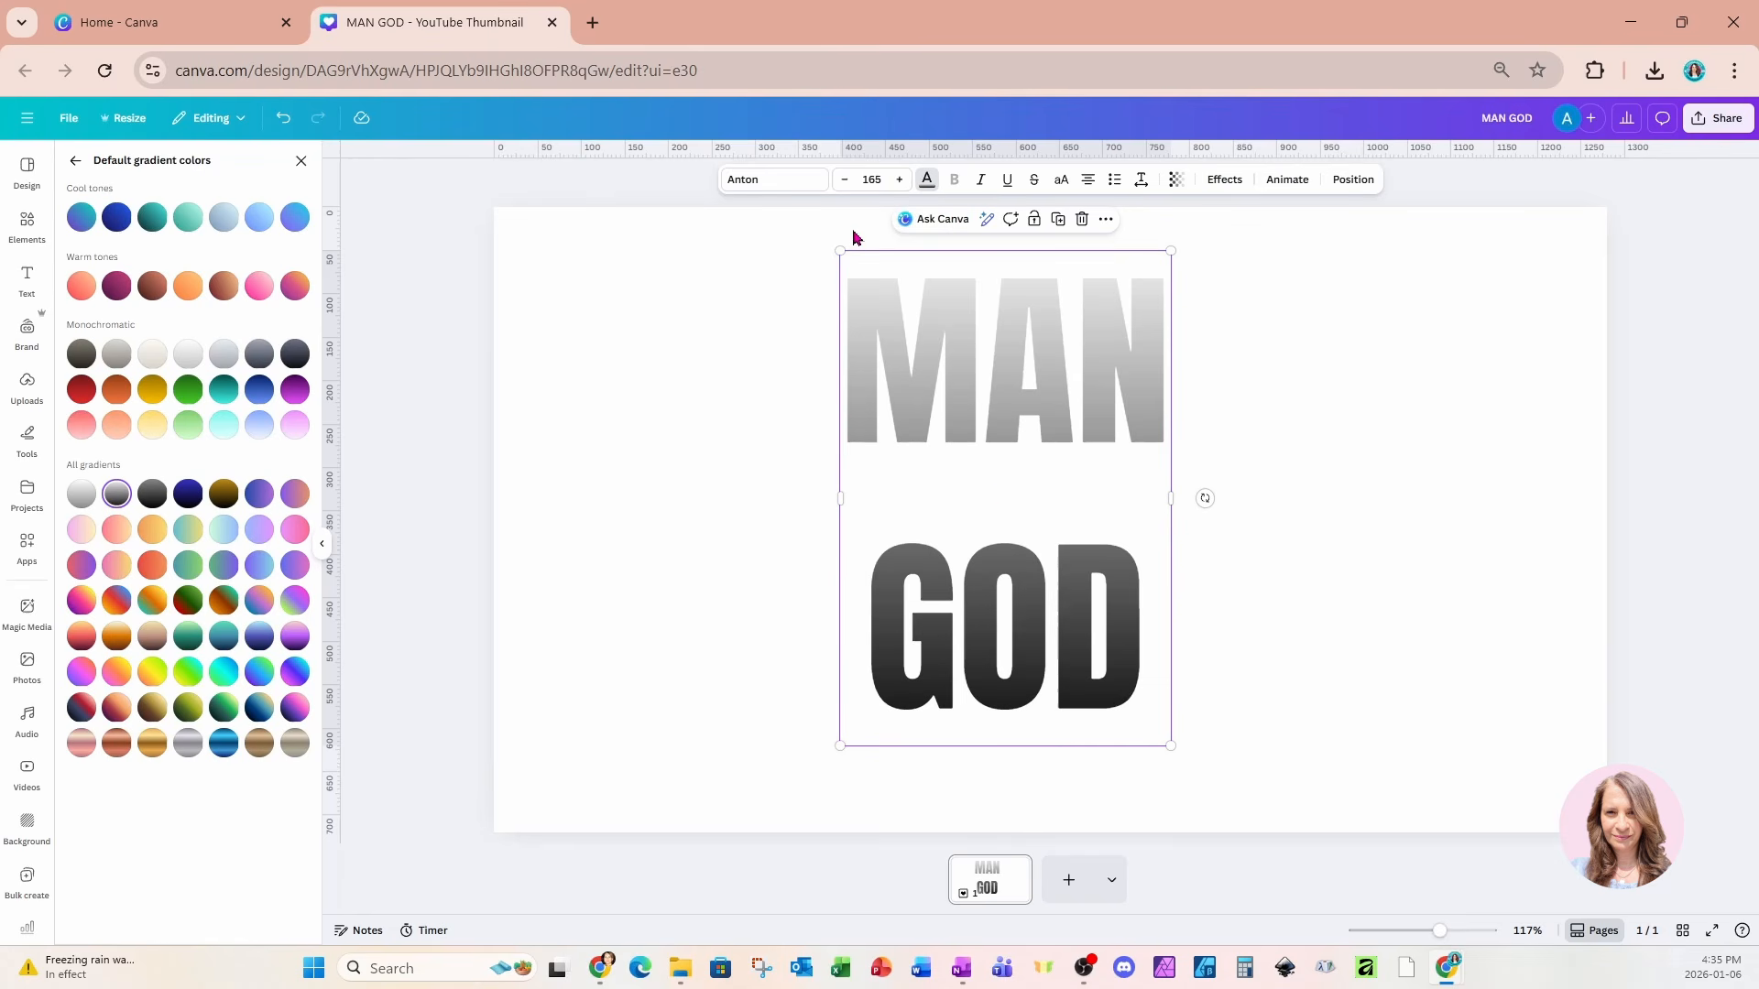
# Step: Change the font of the MAN GOD text to Mestizo
pyautogui.click(774, 181)
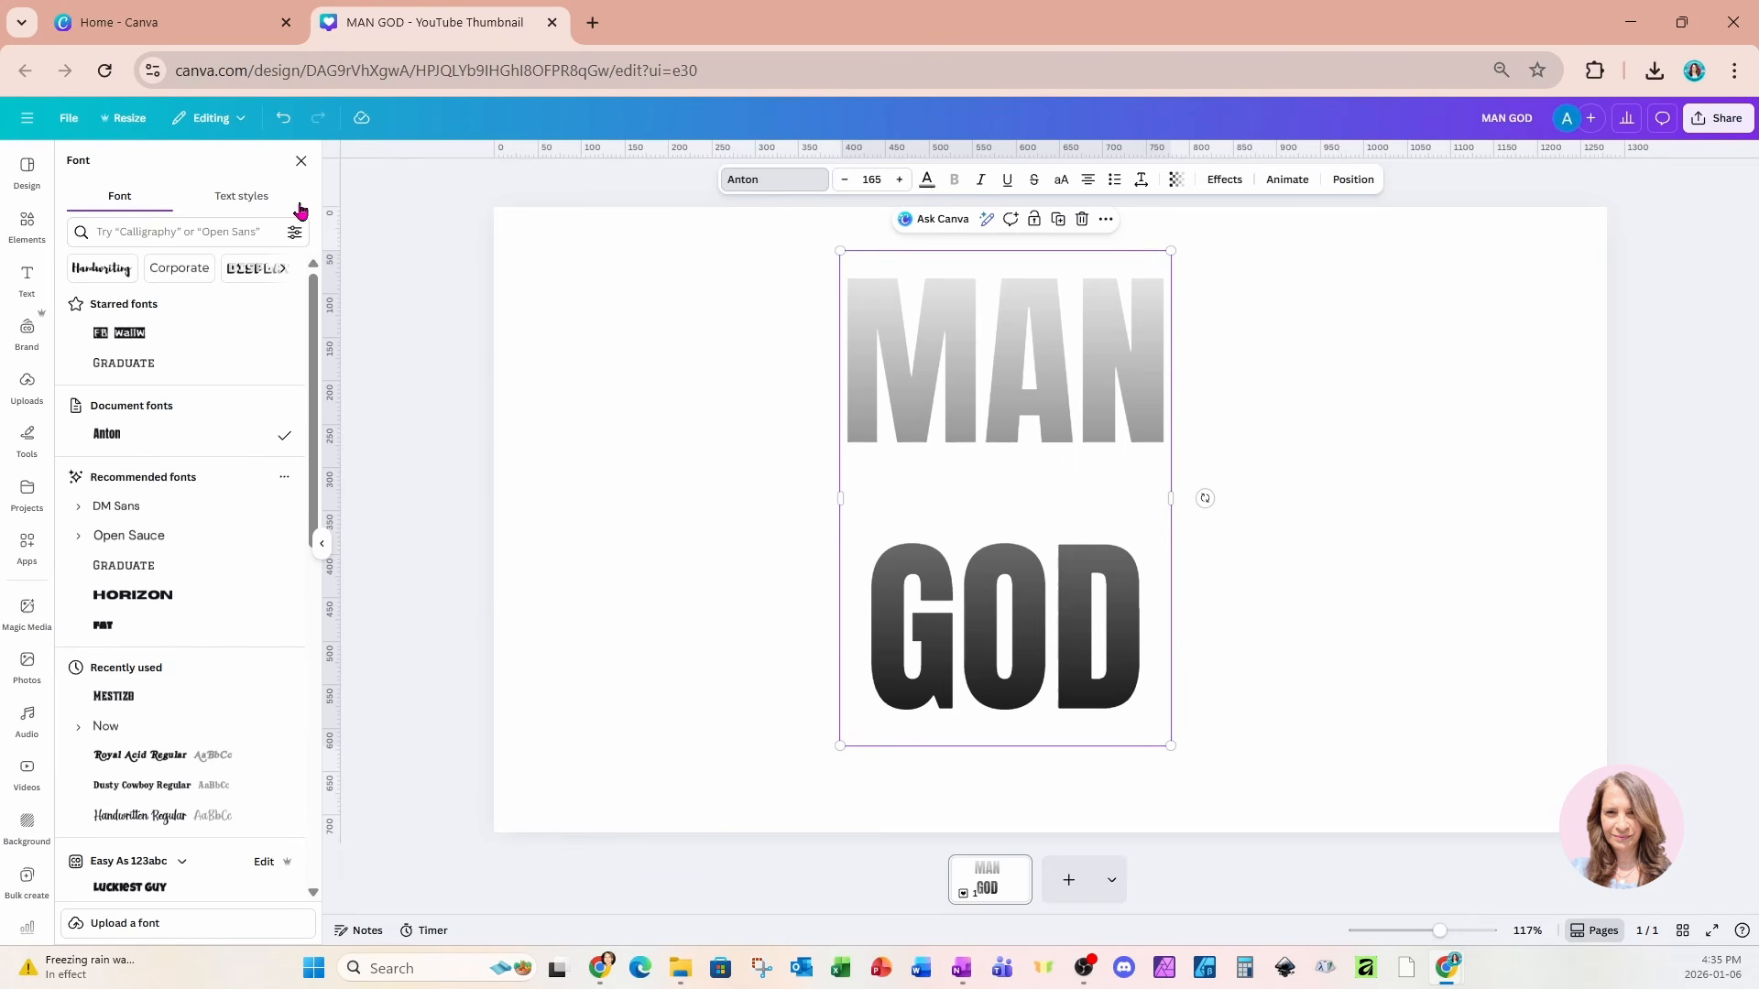
pyautogui.click(229, 232)
pyautogui.write('MESTIZO')
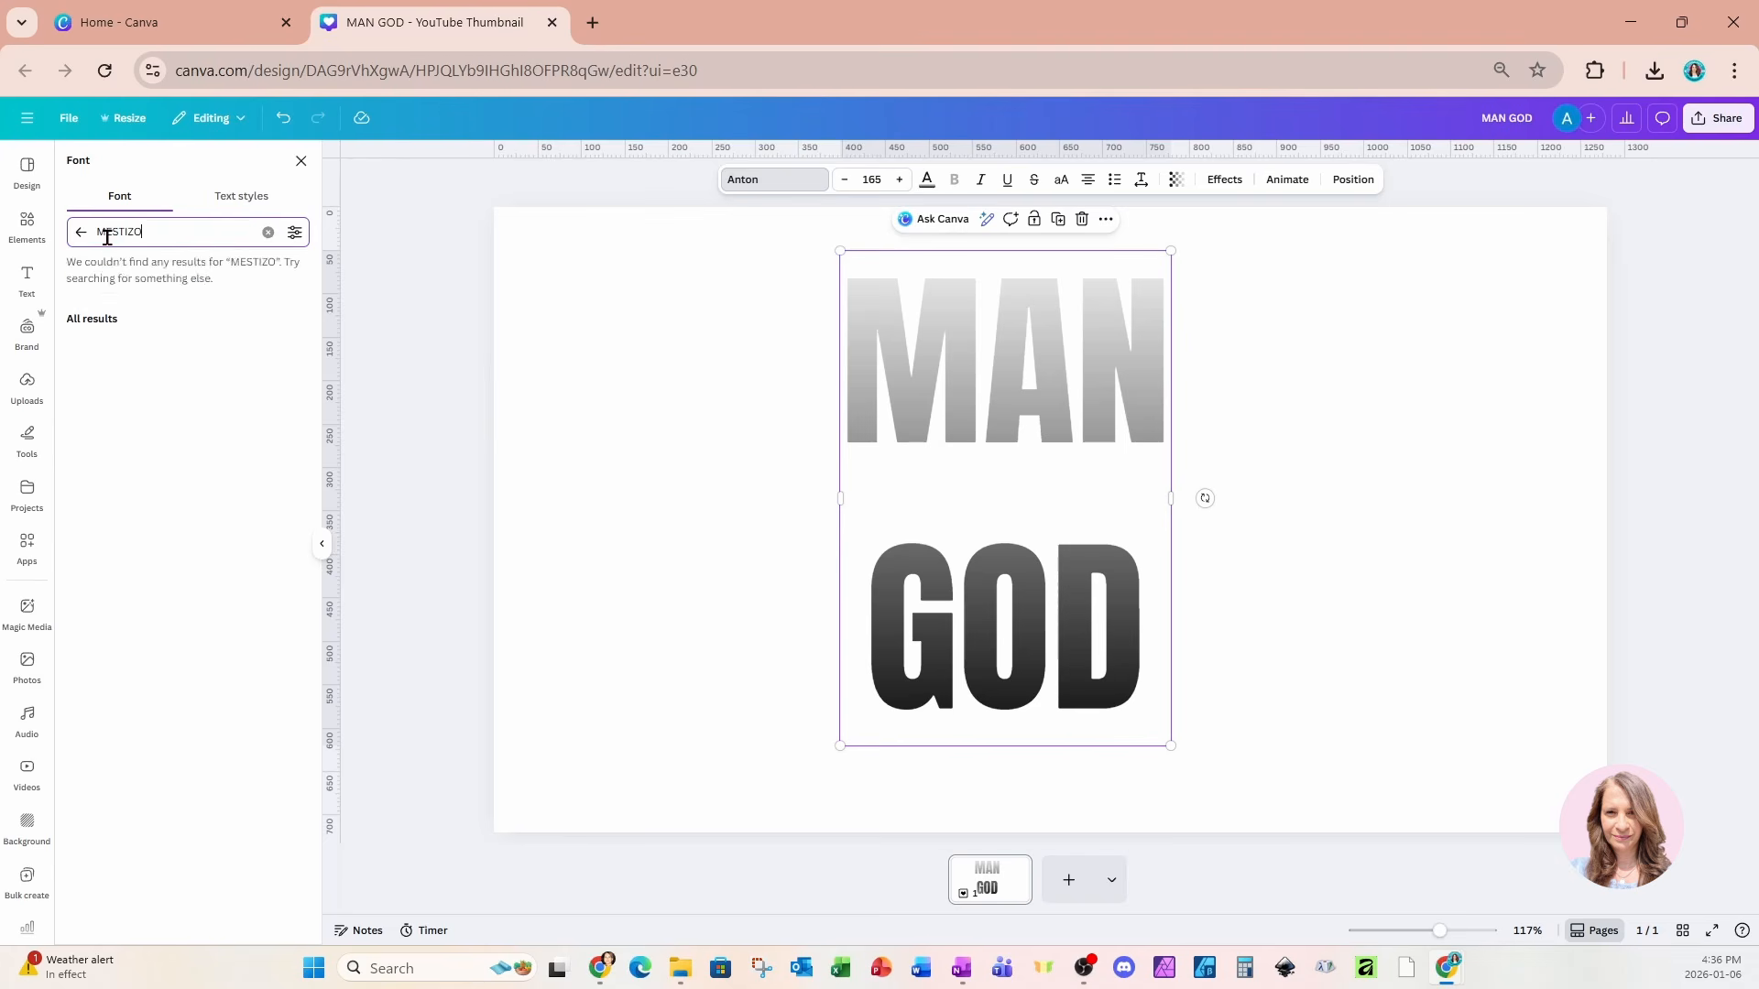
pyautogui.click(112, 304)
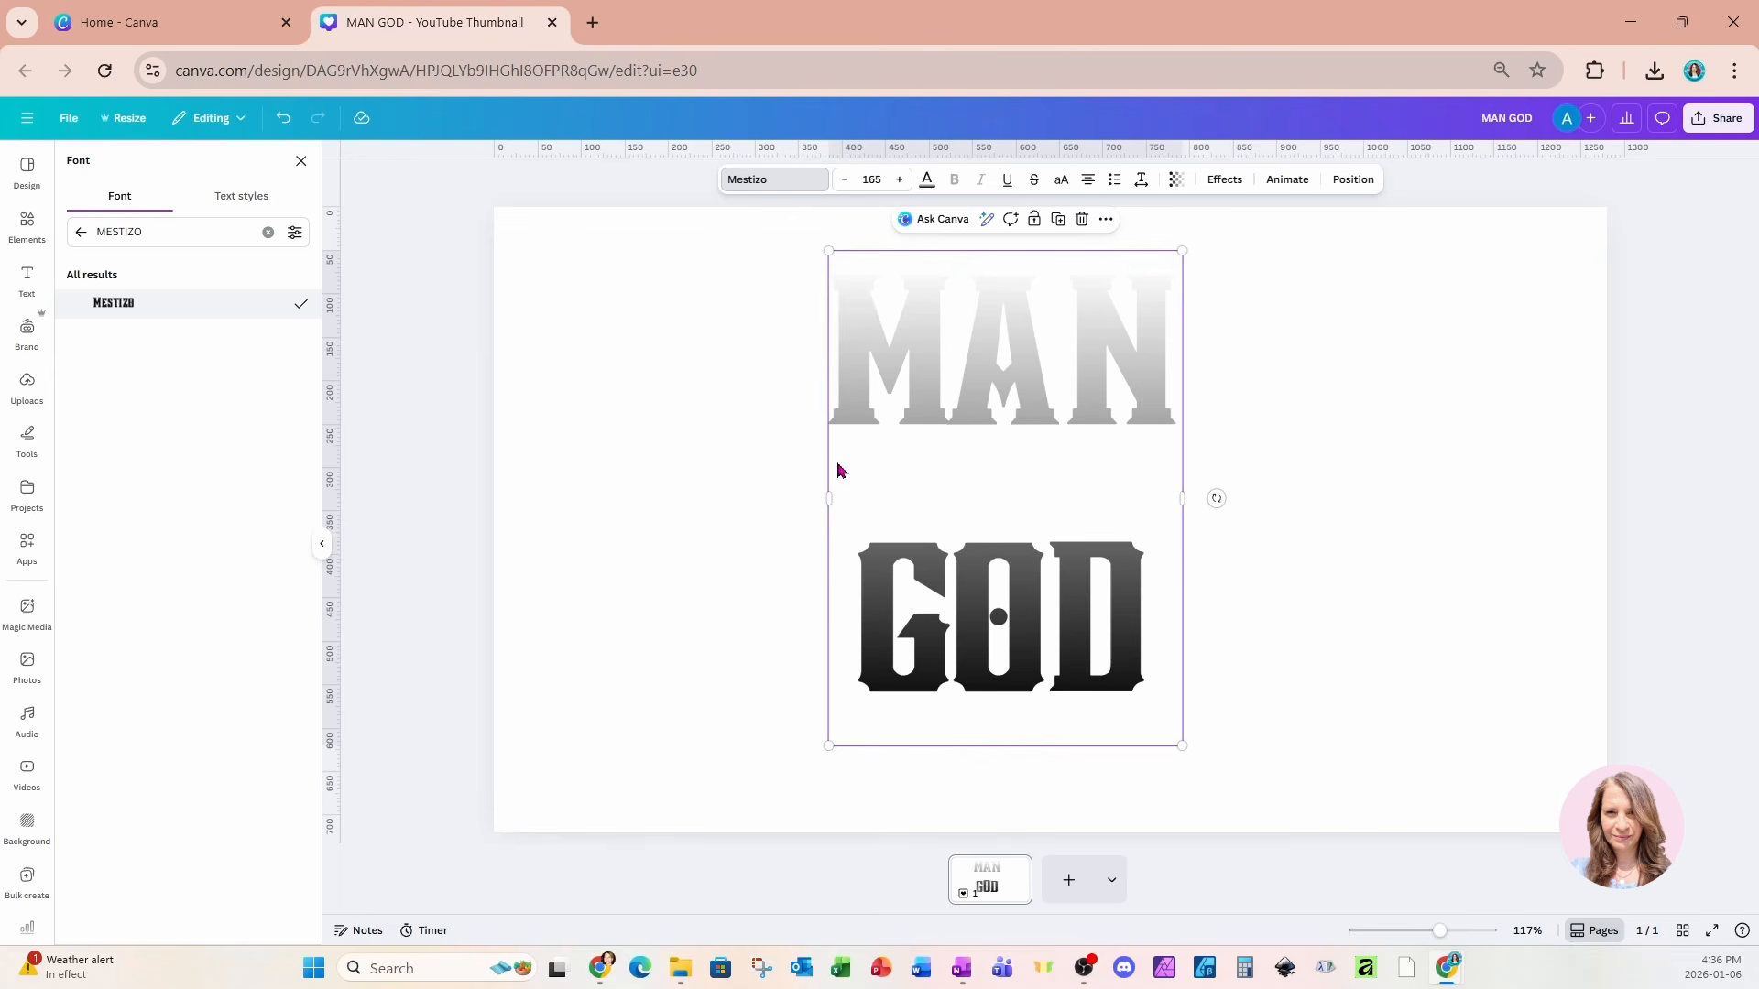
# Step: Reduce the line spacing of the MAN GOD text to 1.08
pyautogui.click(1142, 181)
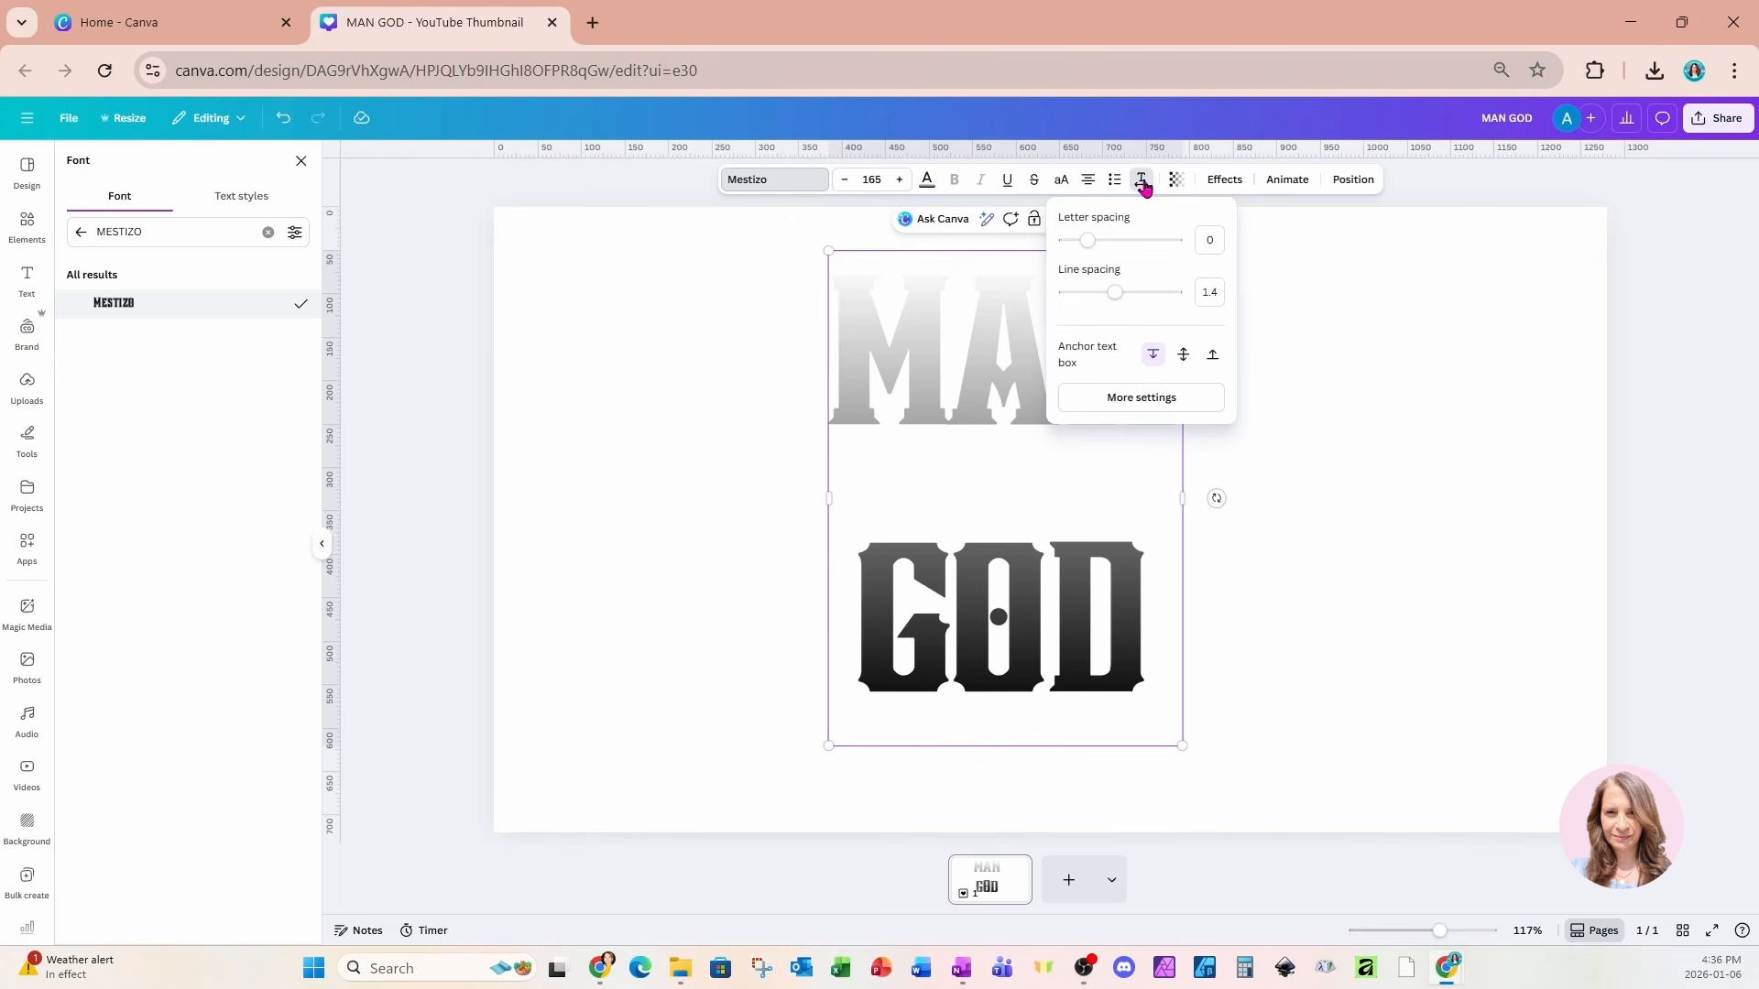
pyautogui.moveTo(1115, 292); pyautogui.dragTo(1099, 299)
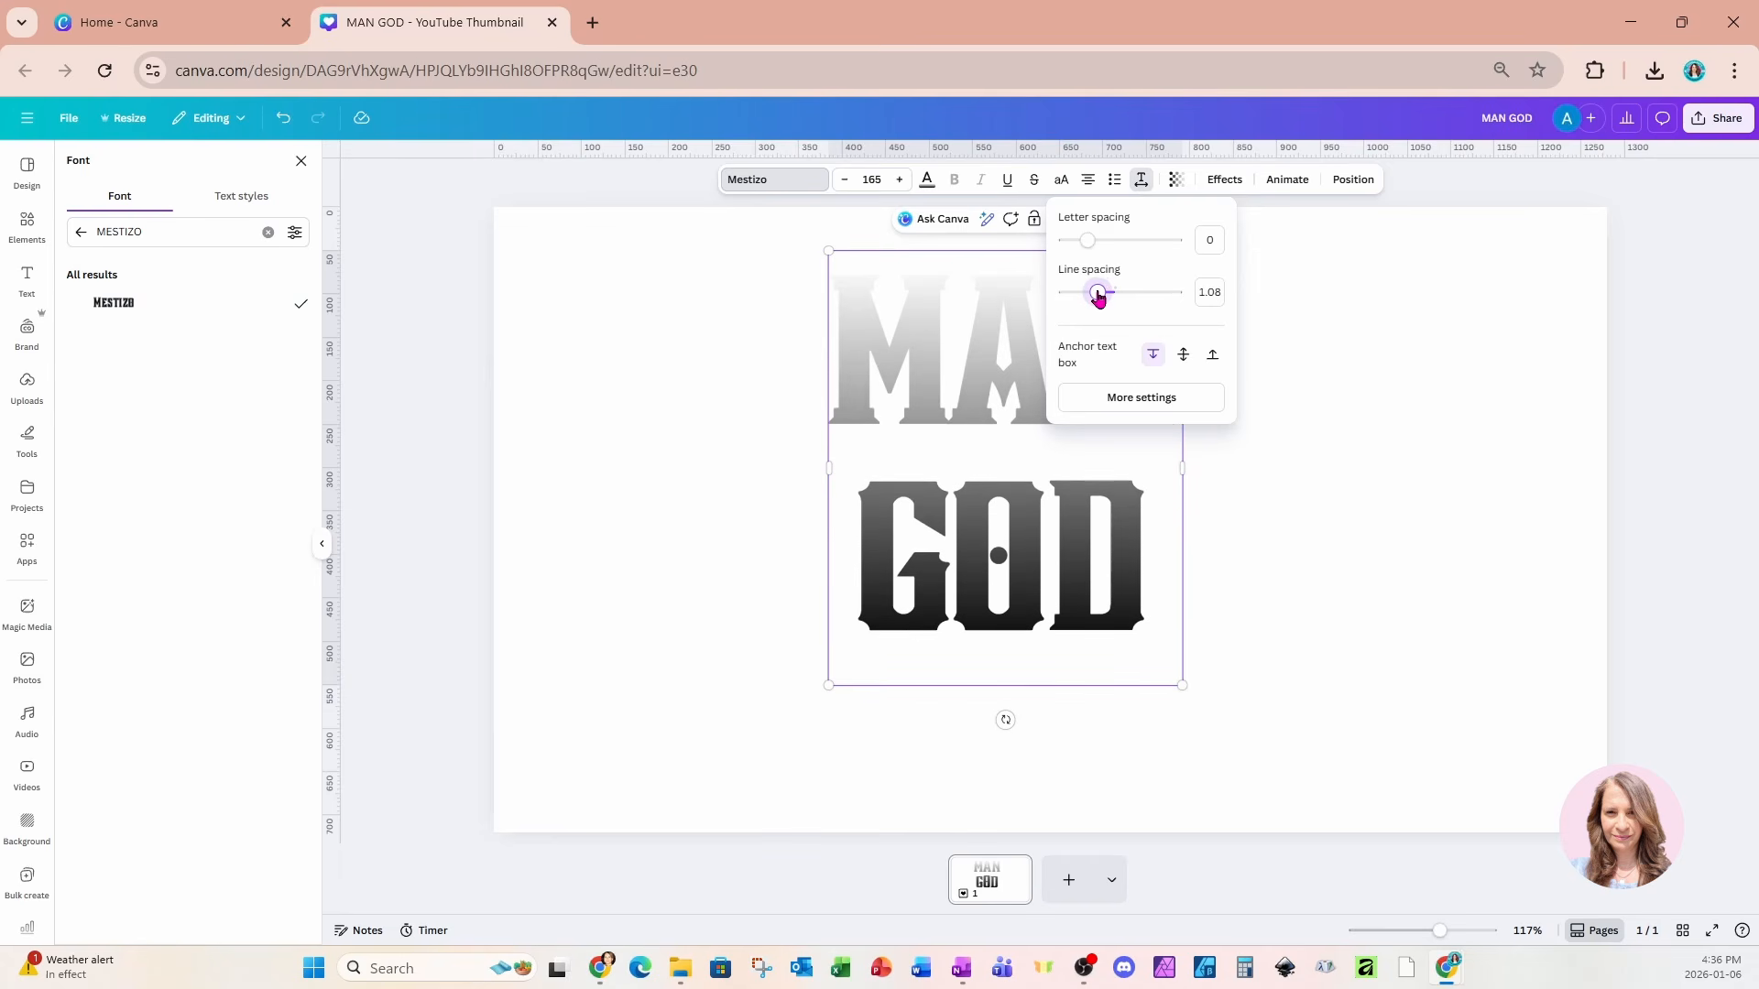
pyautogui.click(1334, 456)
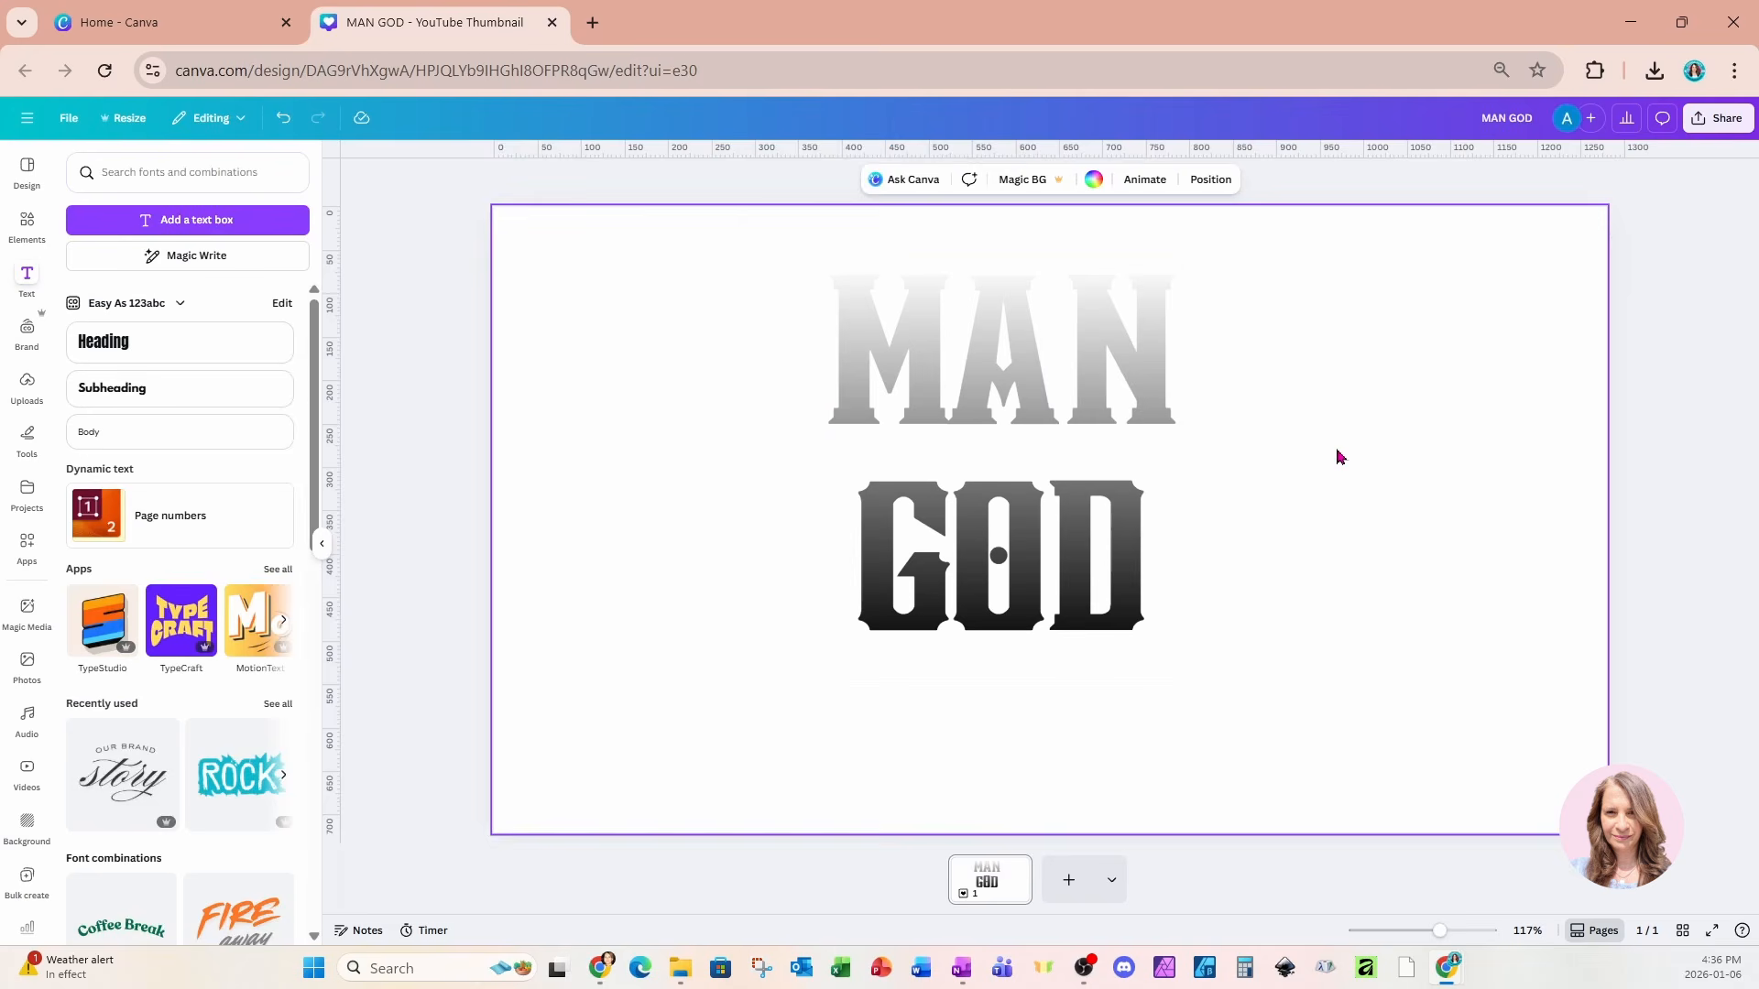
# Step: Duplicate the MAN GOD text and place the copy to the right of the original, aligned with it
pyautogui.click(1138, 531)
pyautogui.click(1058, 219)
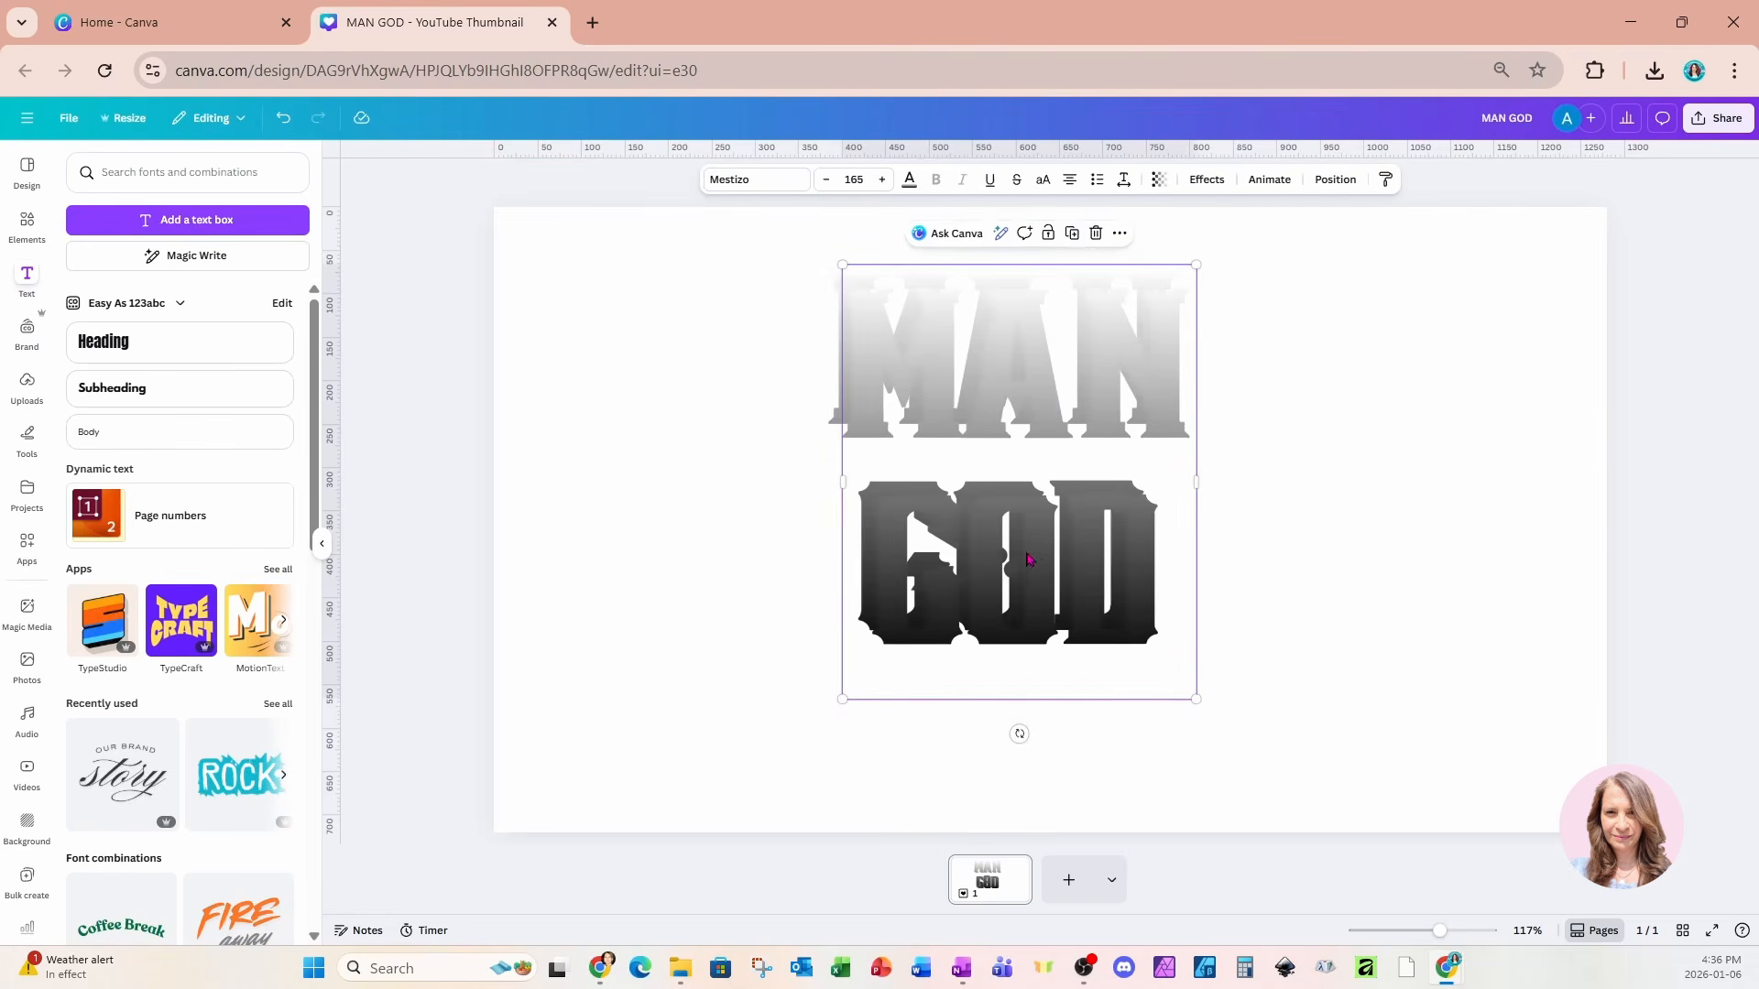
pyautogui.moveTo(1019, 562); pyautogui.dragTo(1381, 555)
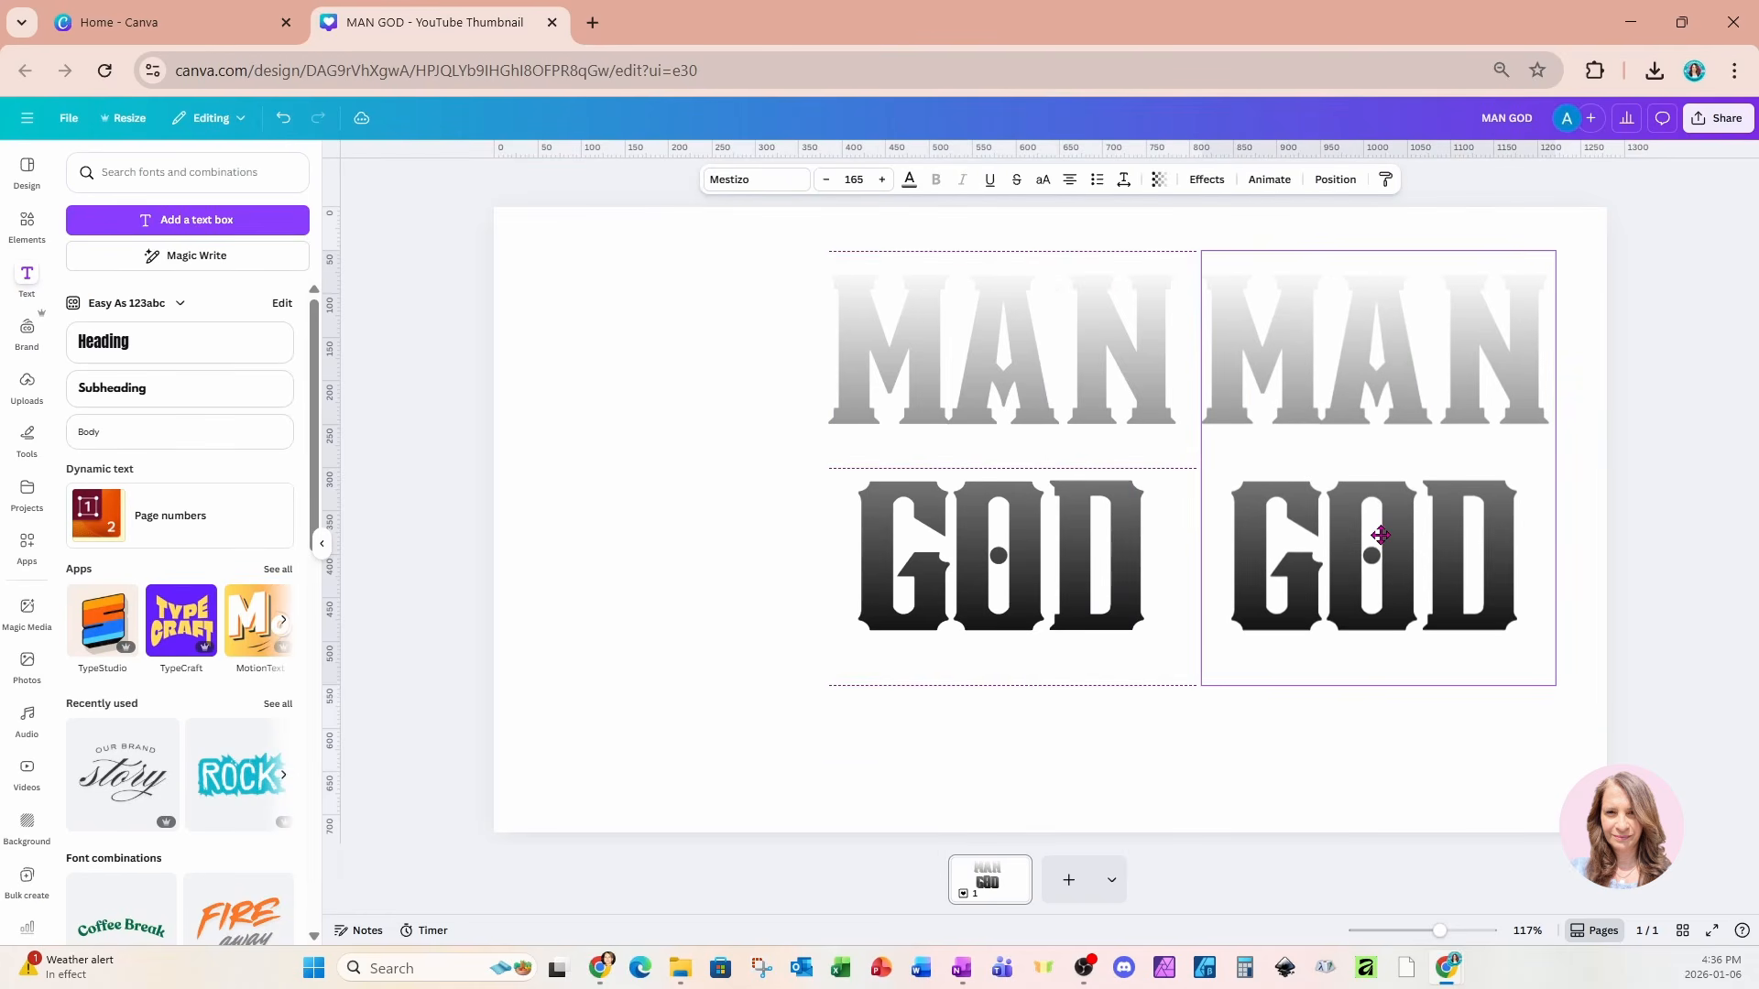
# Step: Replace the copied text with OF and shrink it to about font size 85.2, keeping it to the right of MAN GOD
pyautogui.doubleClick(1424, 560)
pyautogui.write('OF')
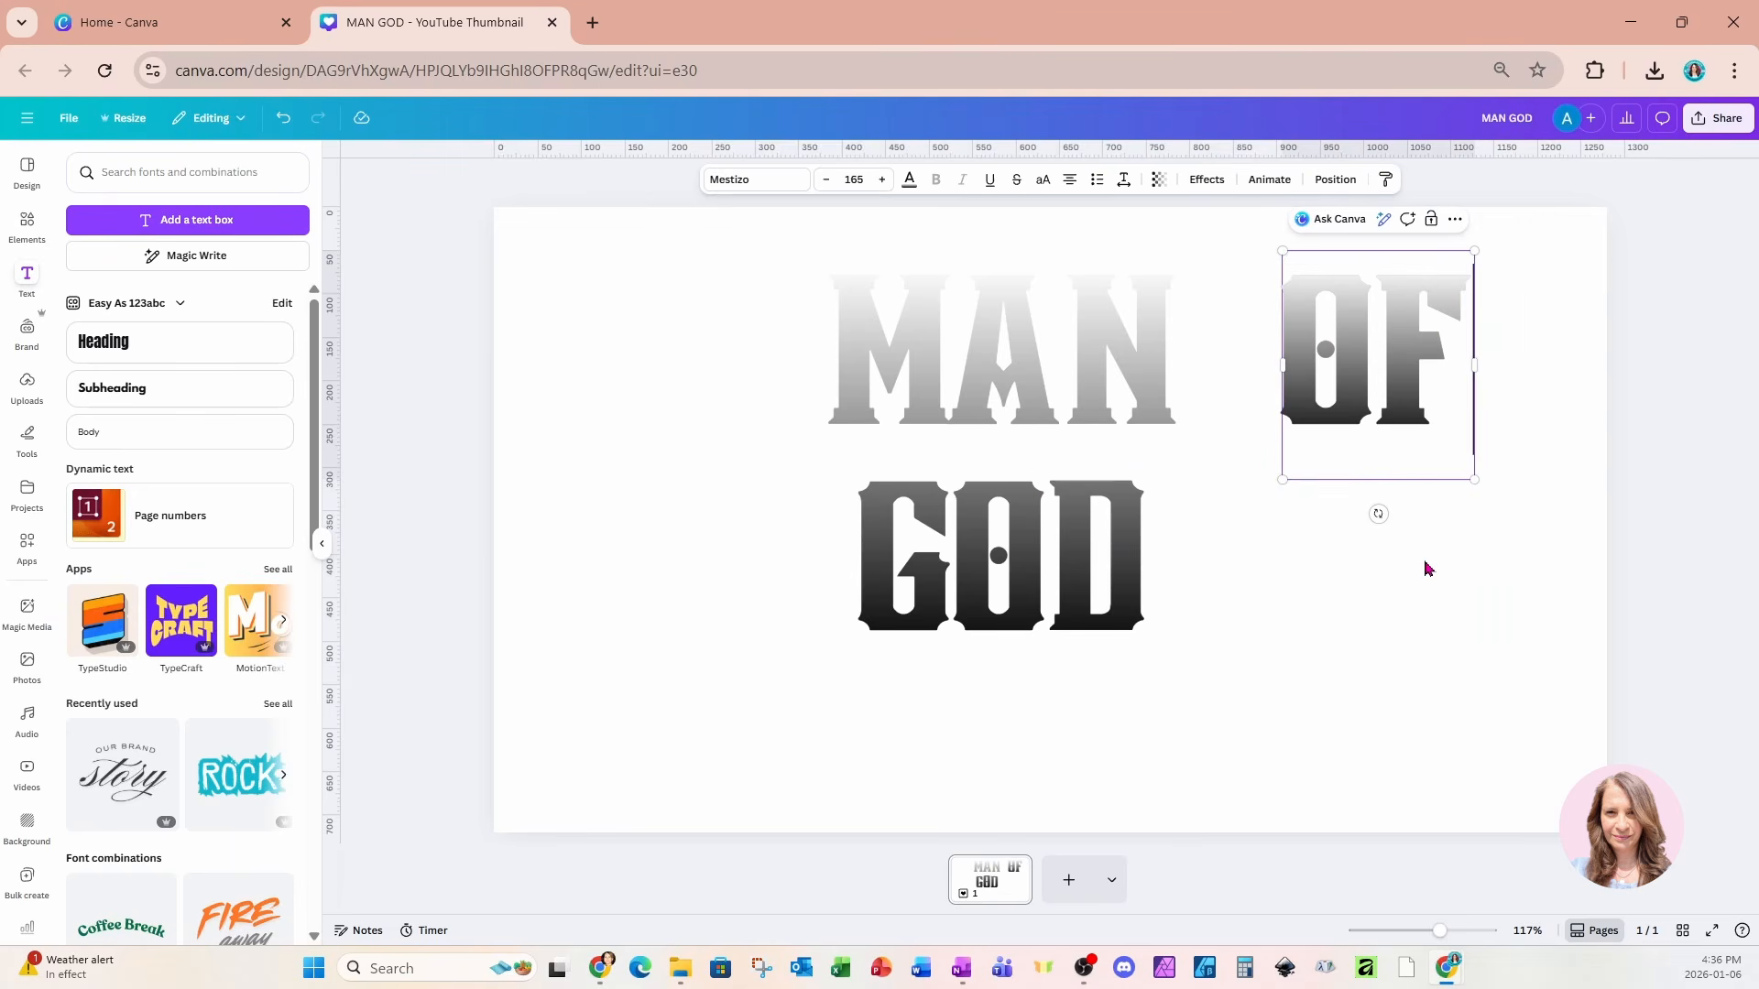
pyautogui.press('Escape')
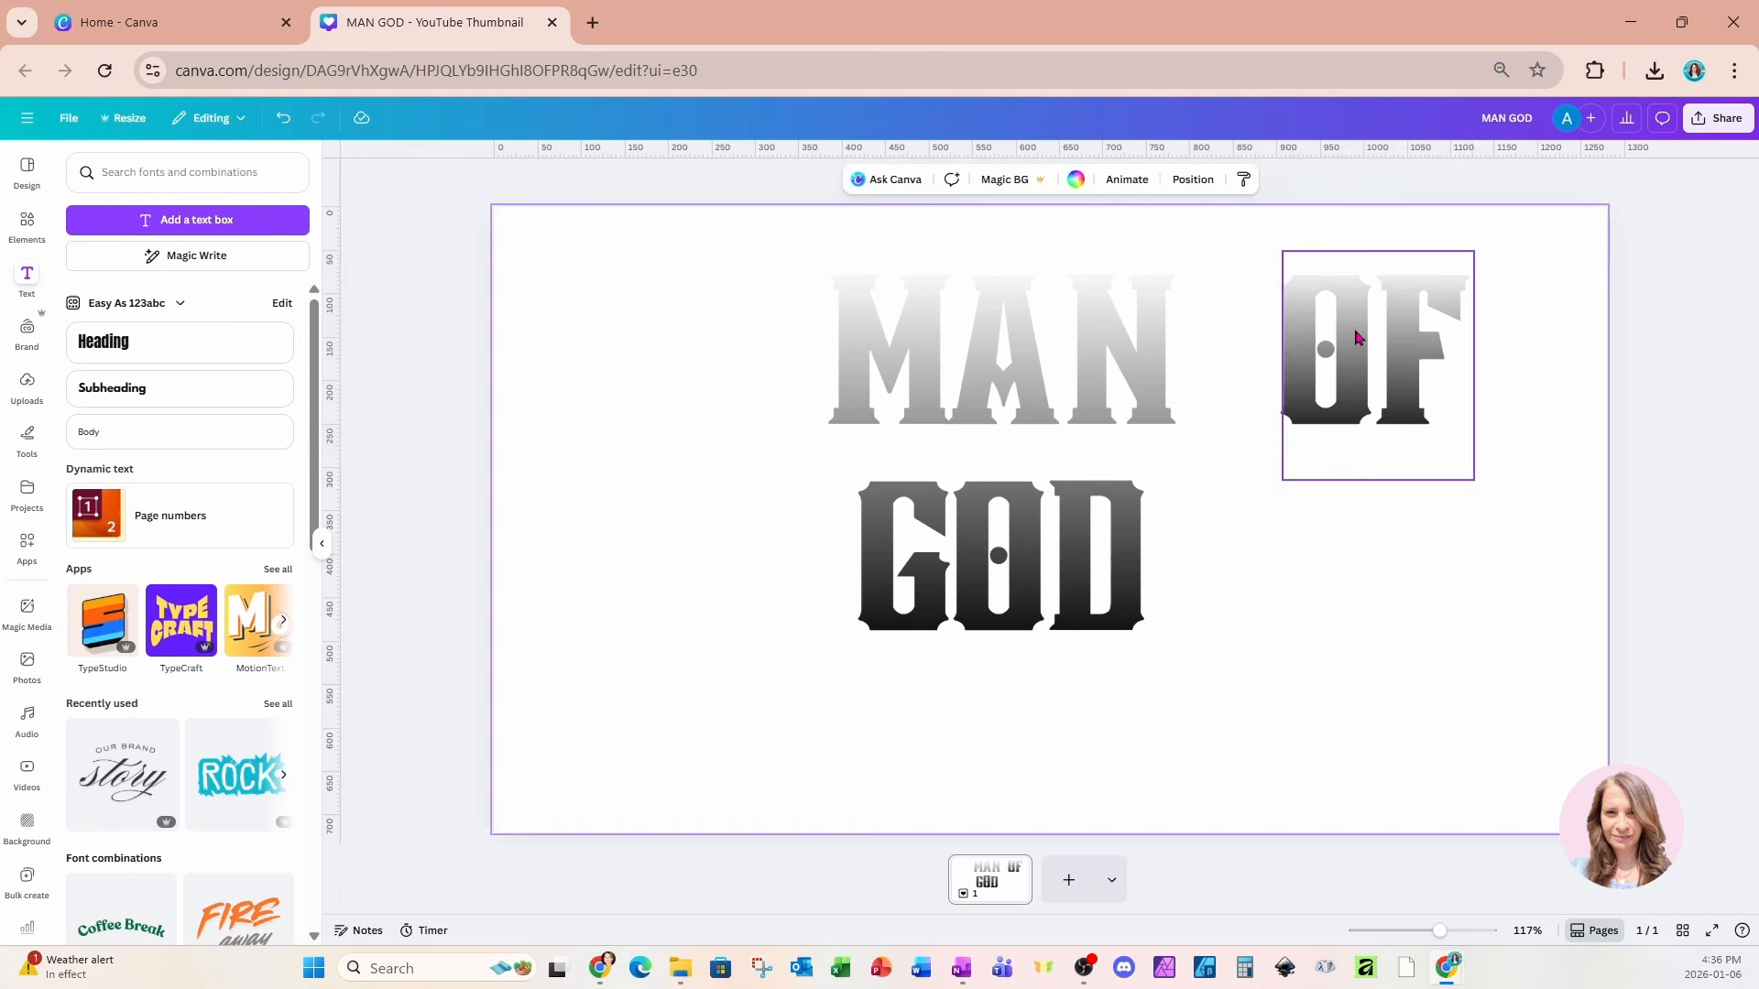
pyautogui.moveTo(1283, 253); pyautogui.dragTo(1374, 361)
pyautogui.moveTo(1434, 423); pyautogui.dragTo(1322, 456)
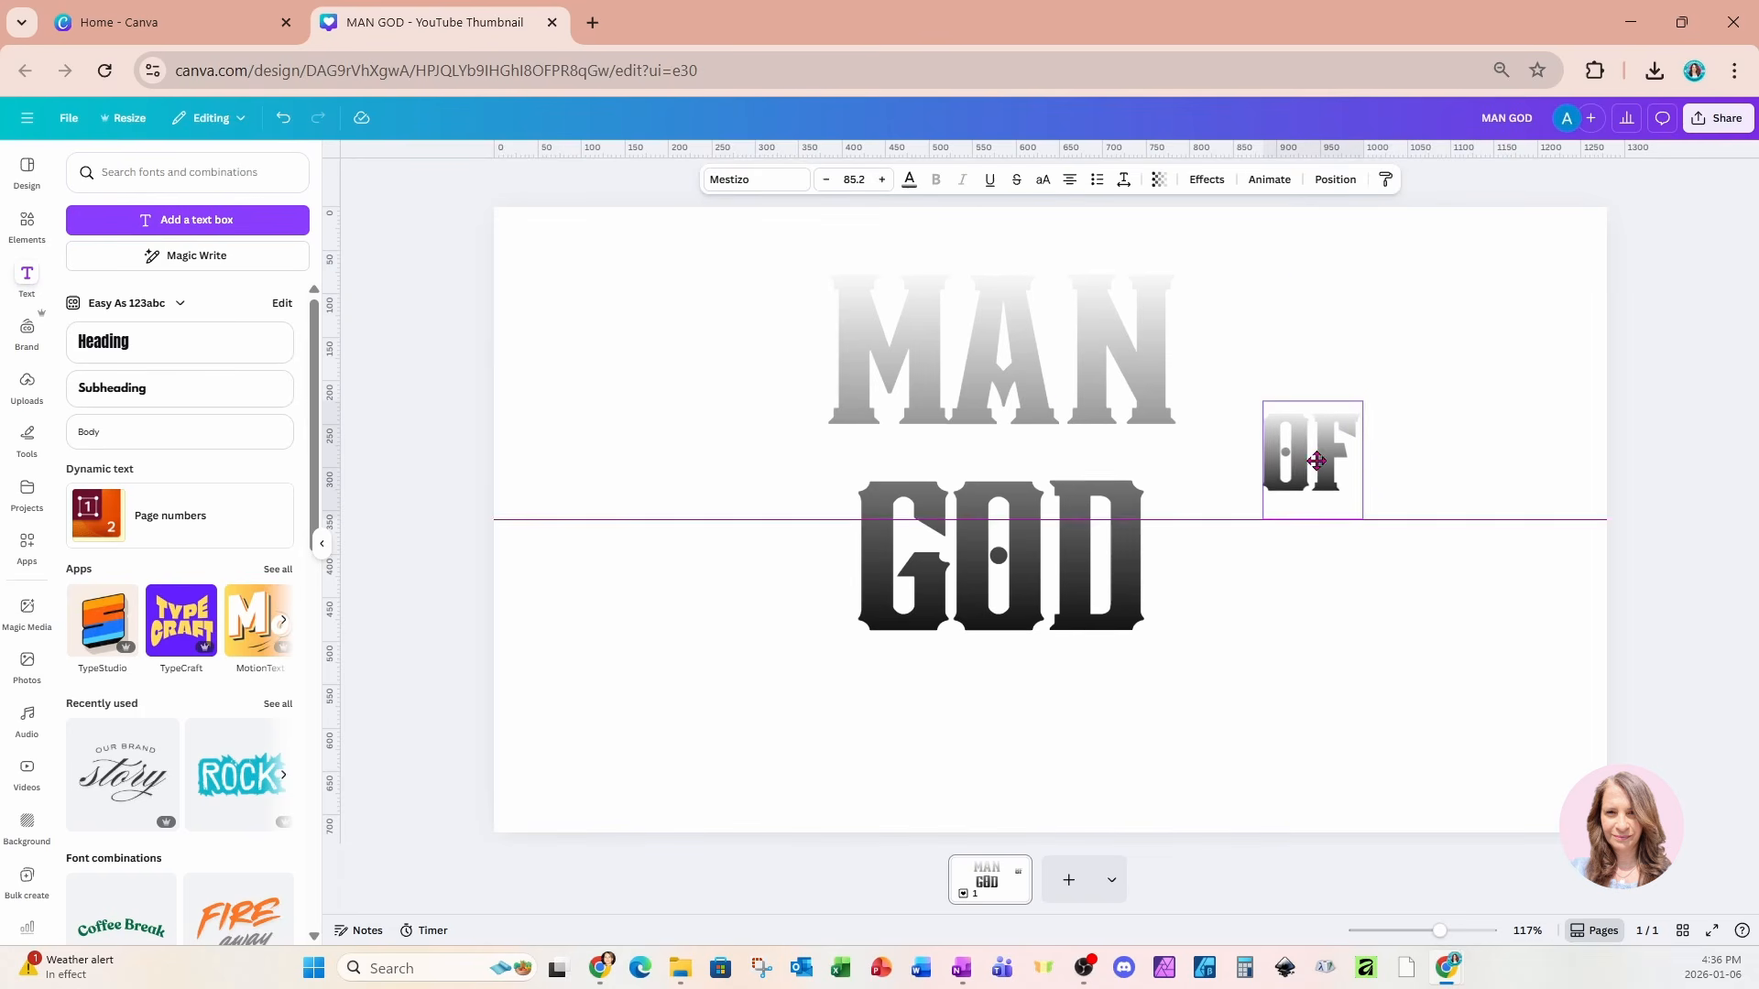
# Step: Apply the Outline effect to the MAN GOD text in light orange with thickness 36
pyautogui.click(1063, 396)
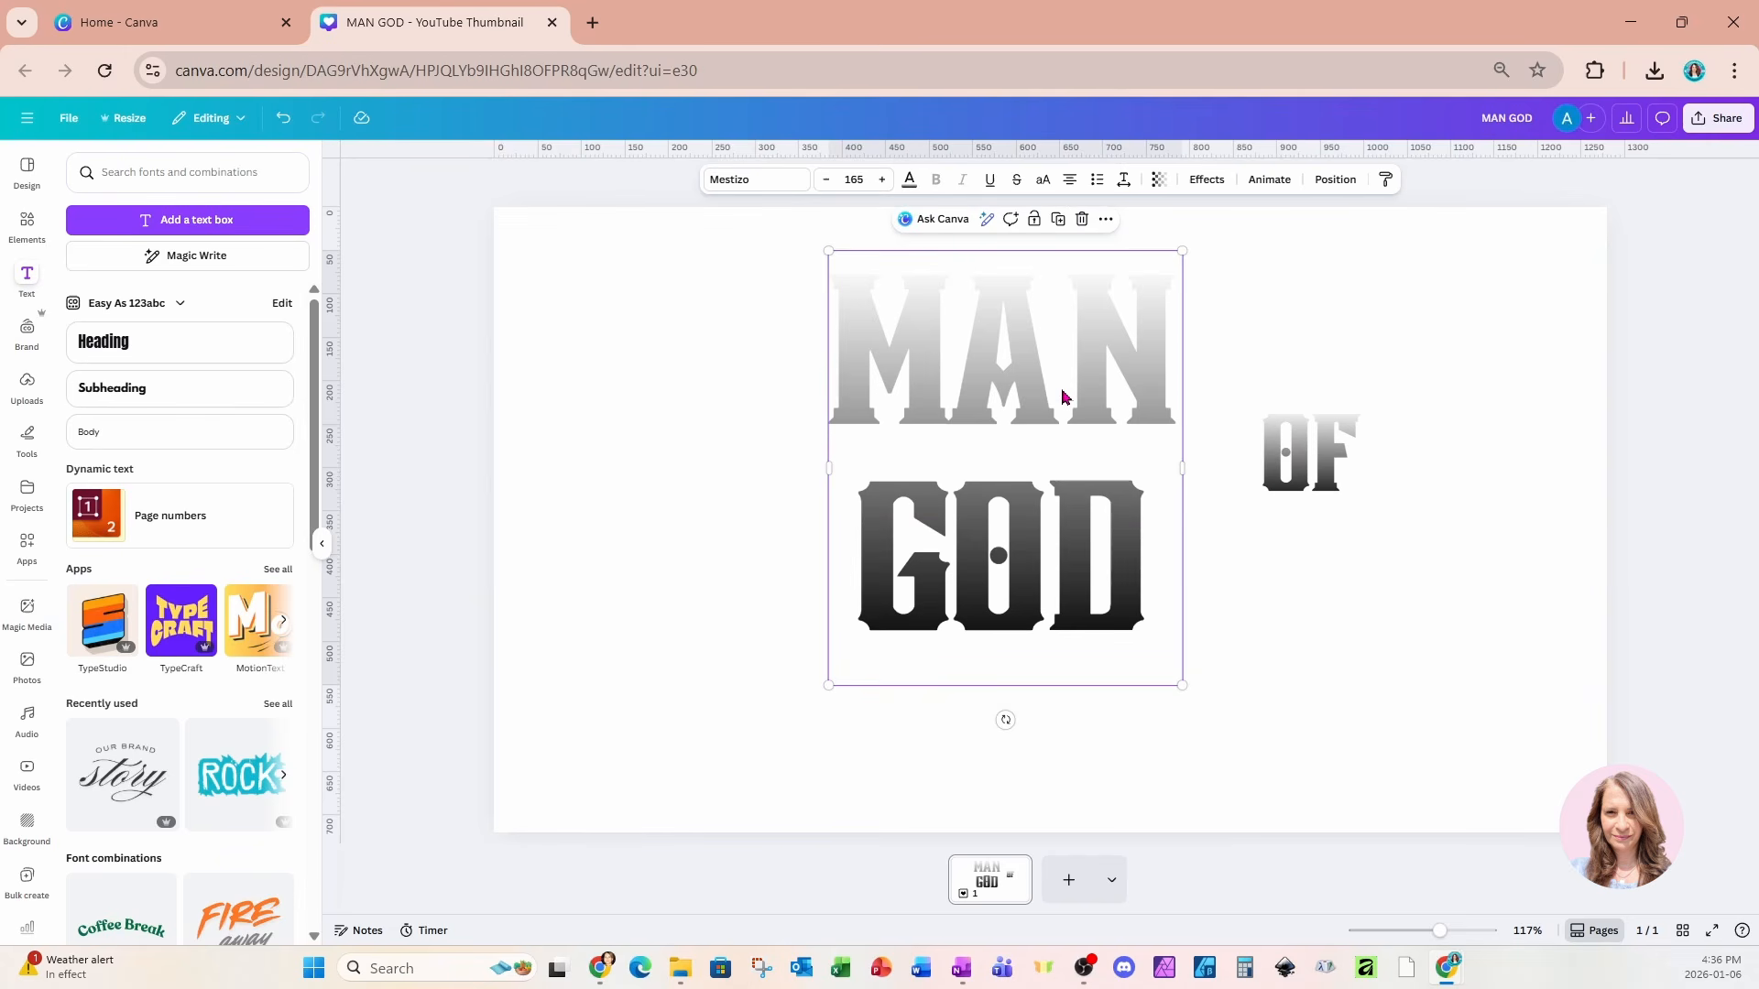
pyautogui.click(1210, 180)
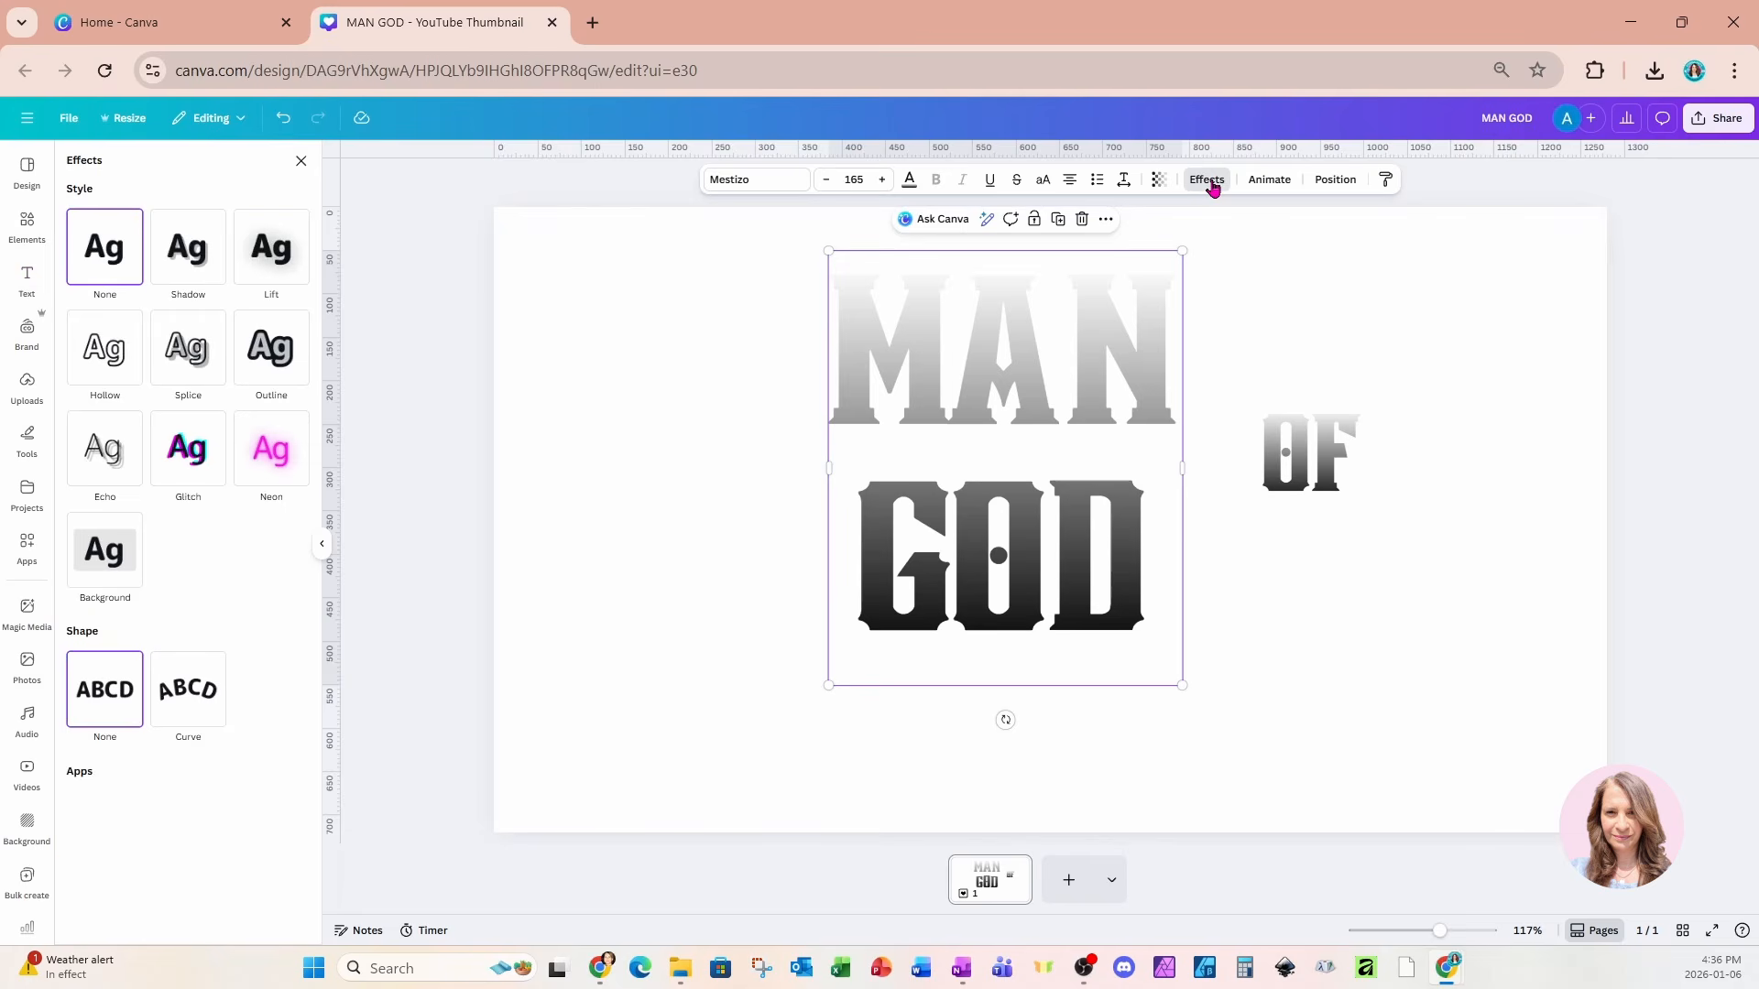
pyautogui.click(271, 348)
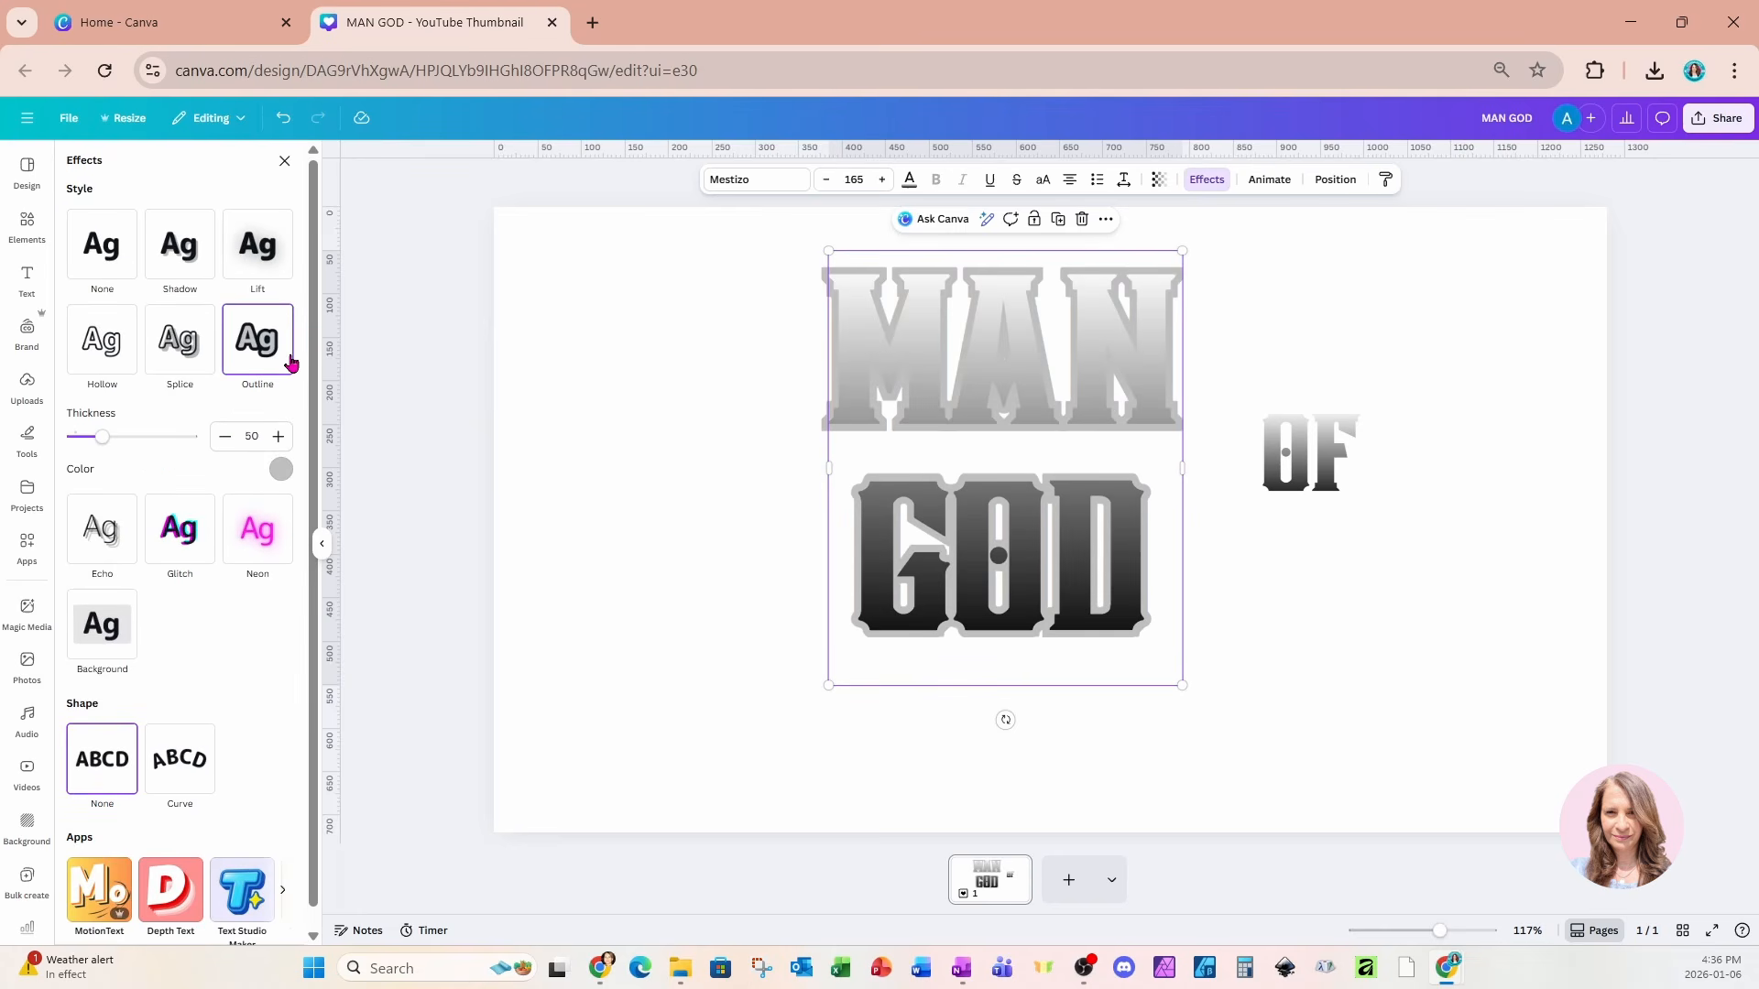
pyautogui.click(281, 469)
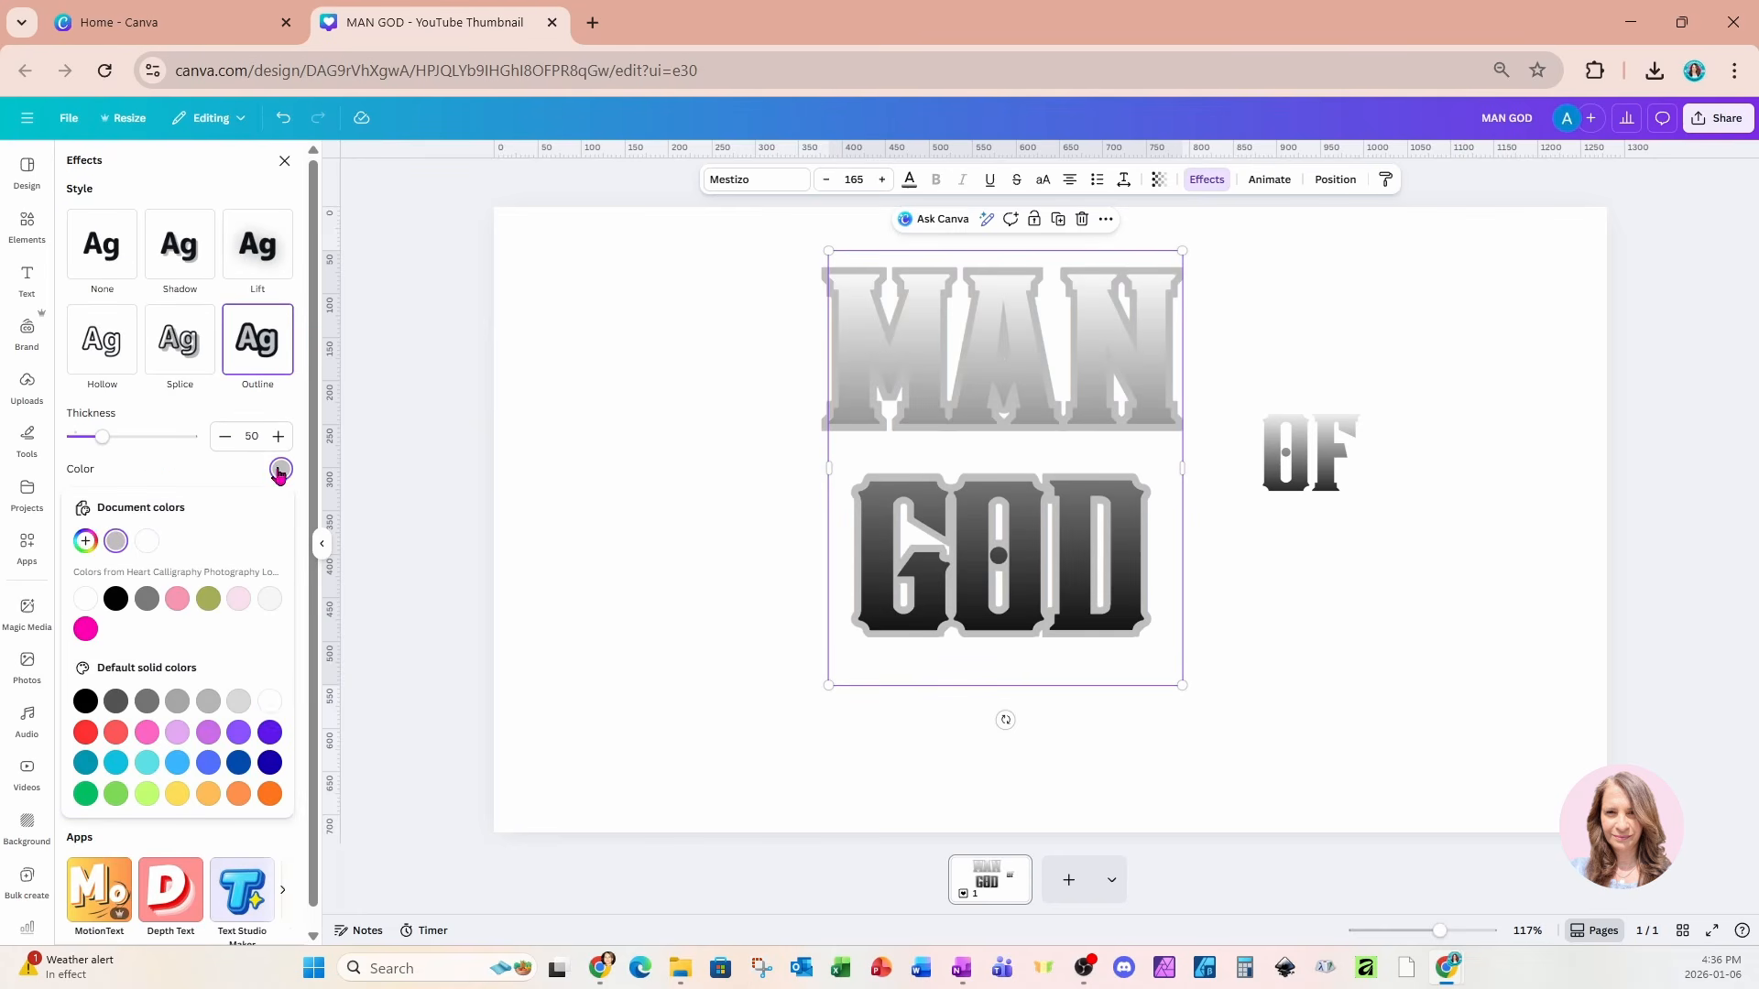
pyautogui.click(240, 796)
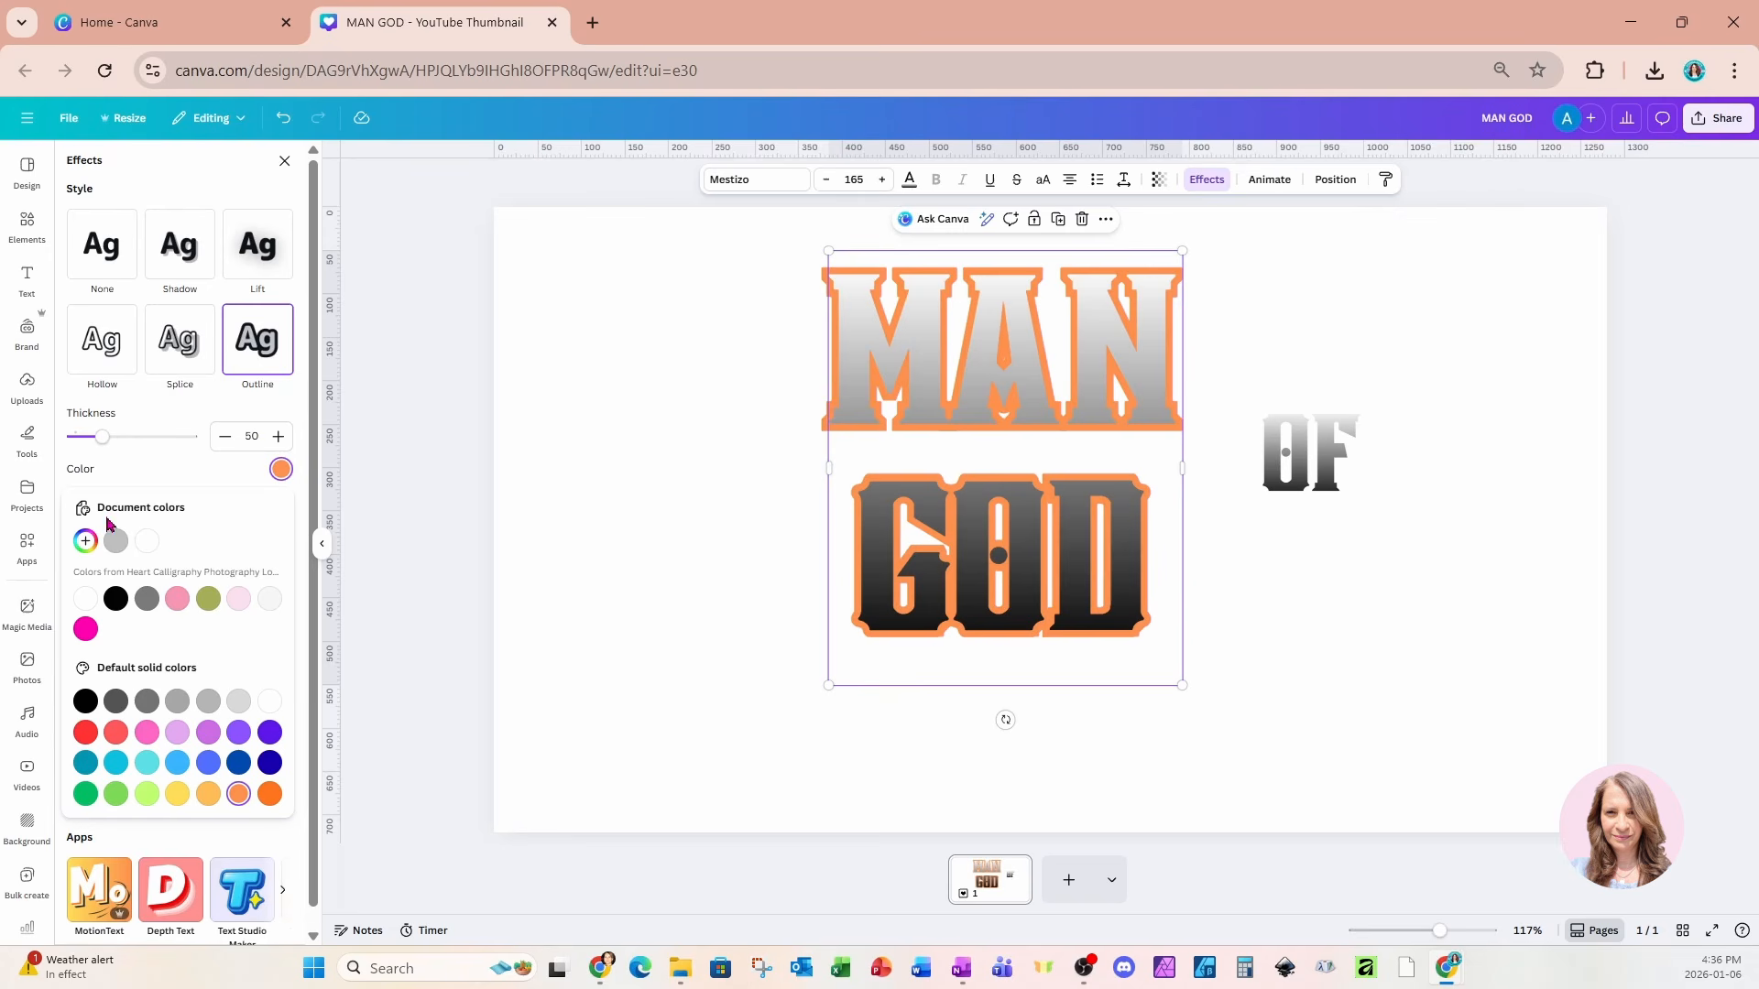
pyautogui.moveTo(101, 443); pyautogui.dragTo(95, 443)
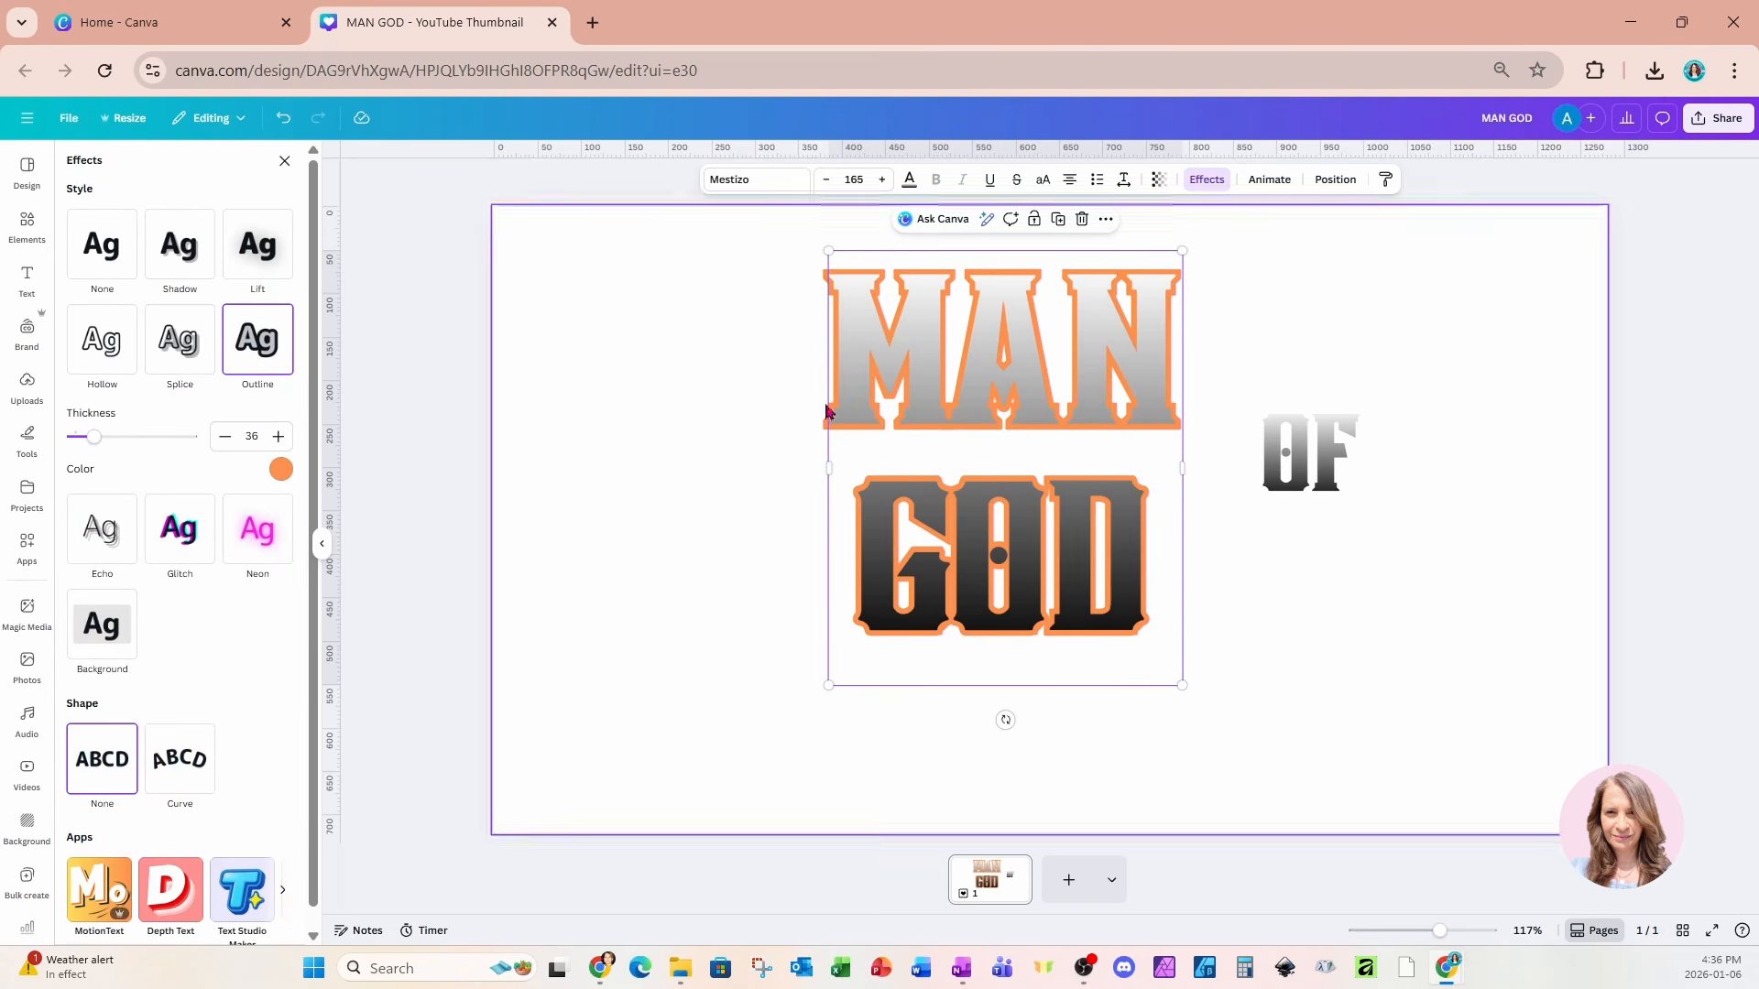
# Step: Apply the Outline effect to the OF text in orange with thickness 39
pyautogui.click(1320, 456)
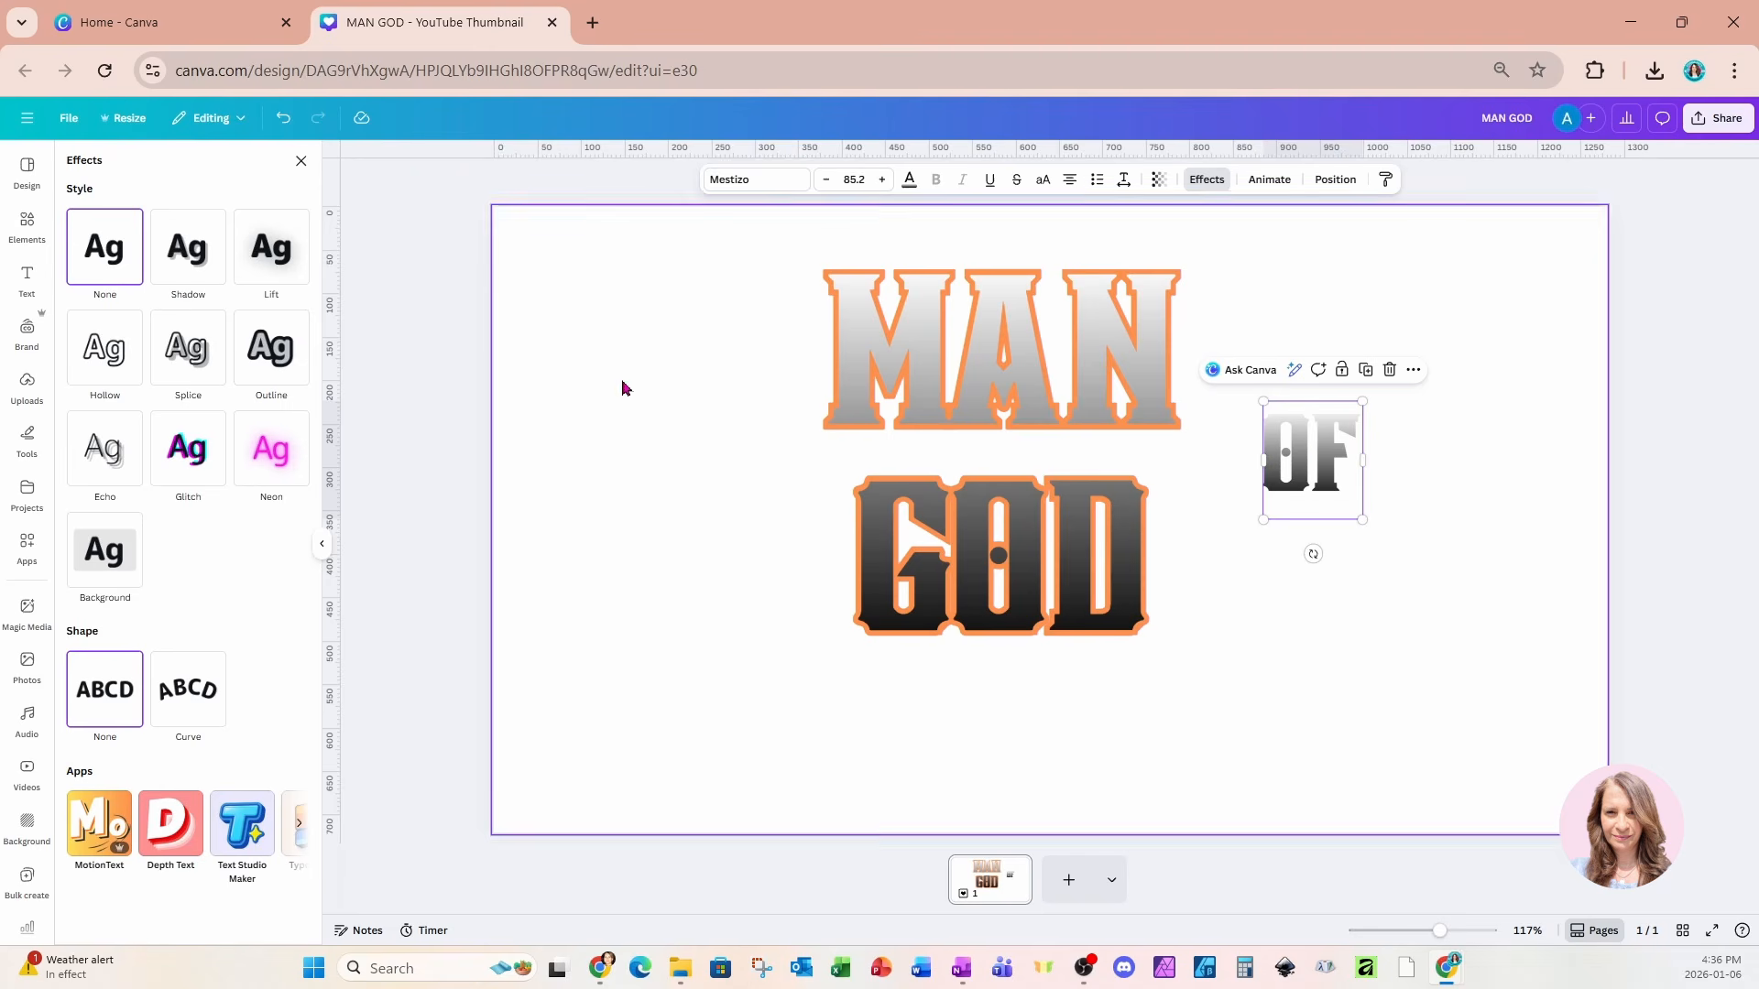
pyautogui.click(275, 348)
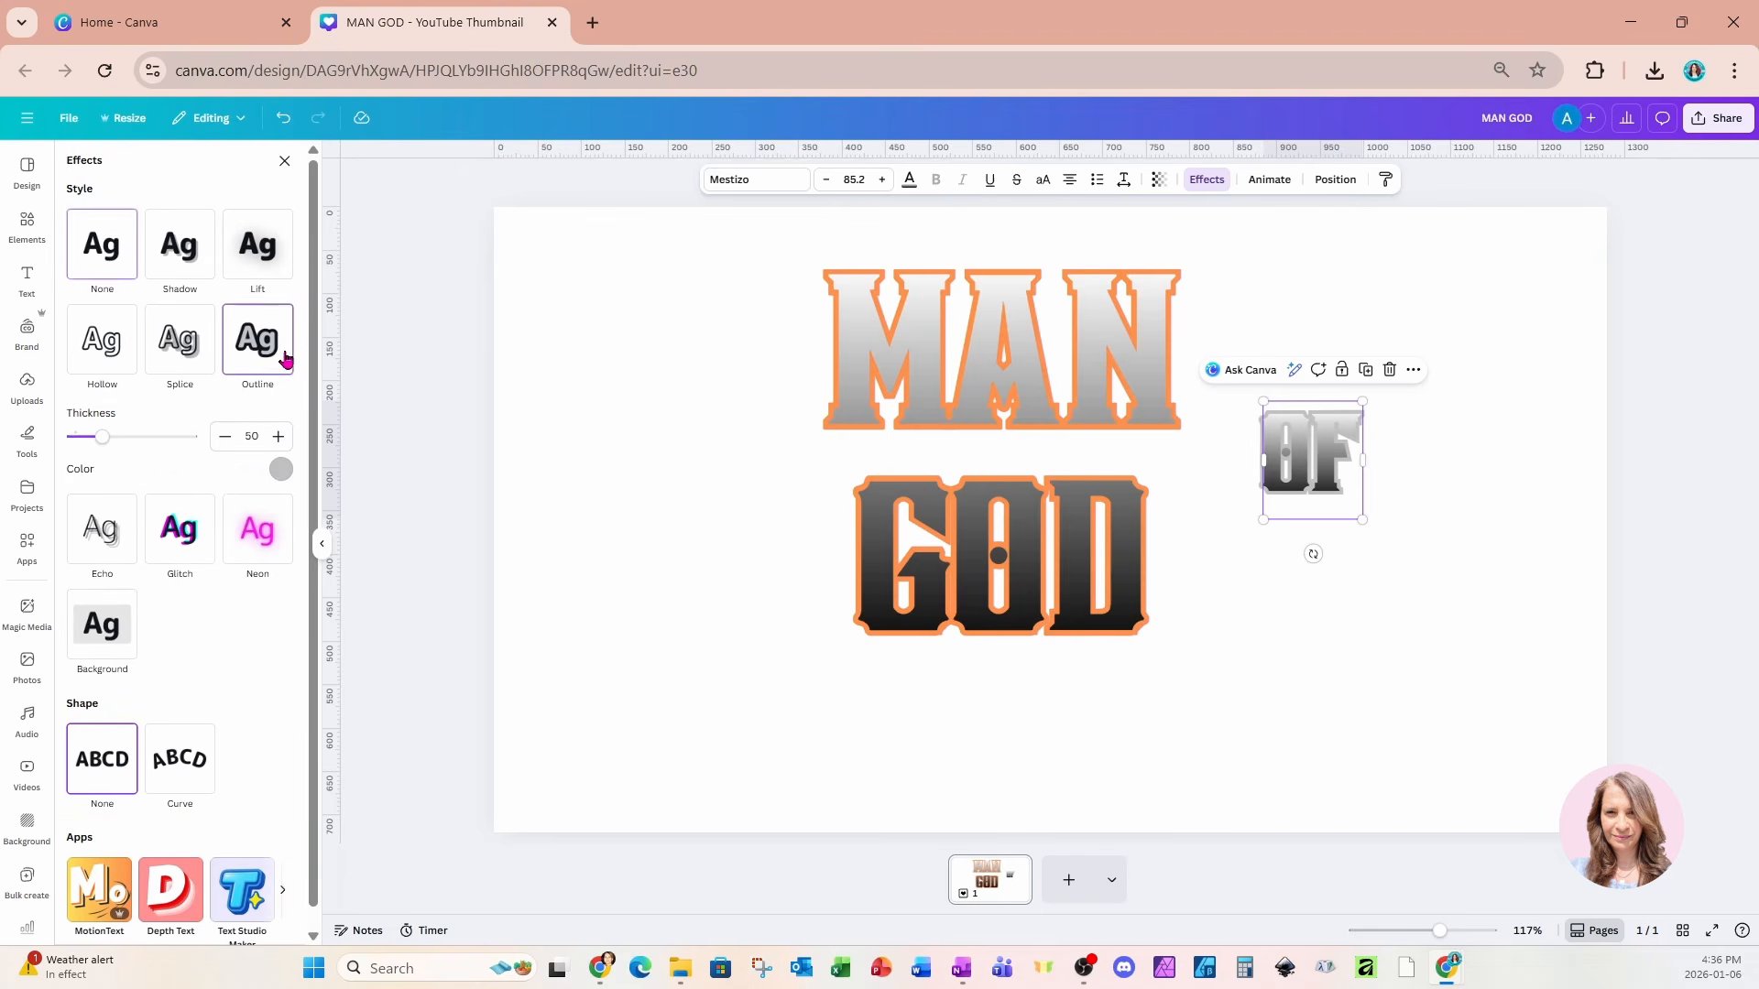
pyautogui.click(280, 469)
pyautogui.click(266, 795)
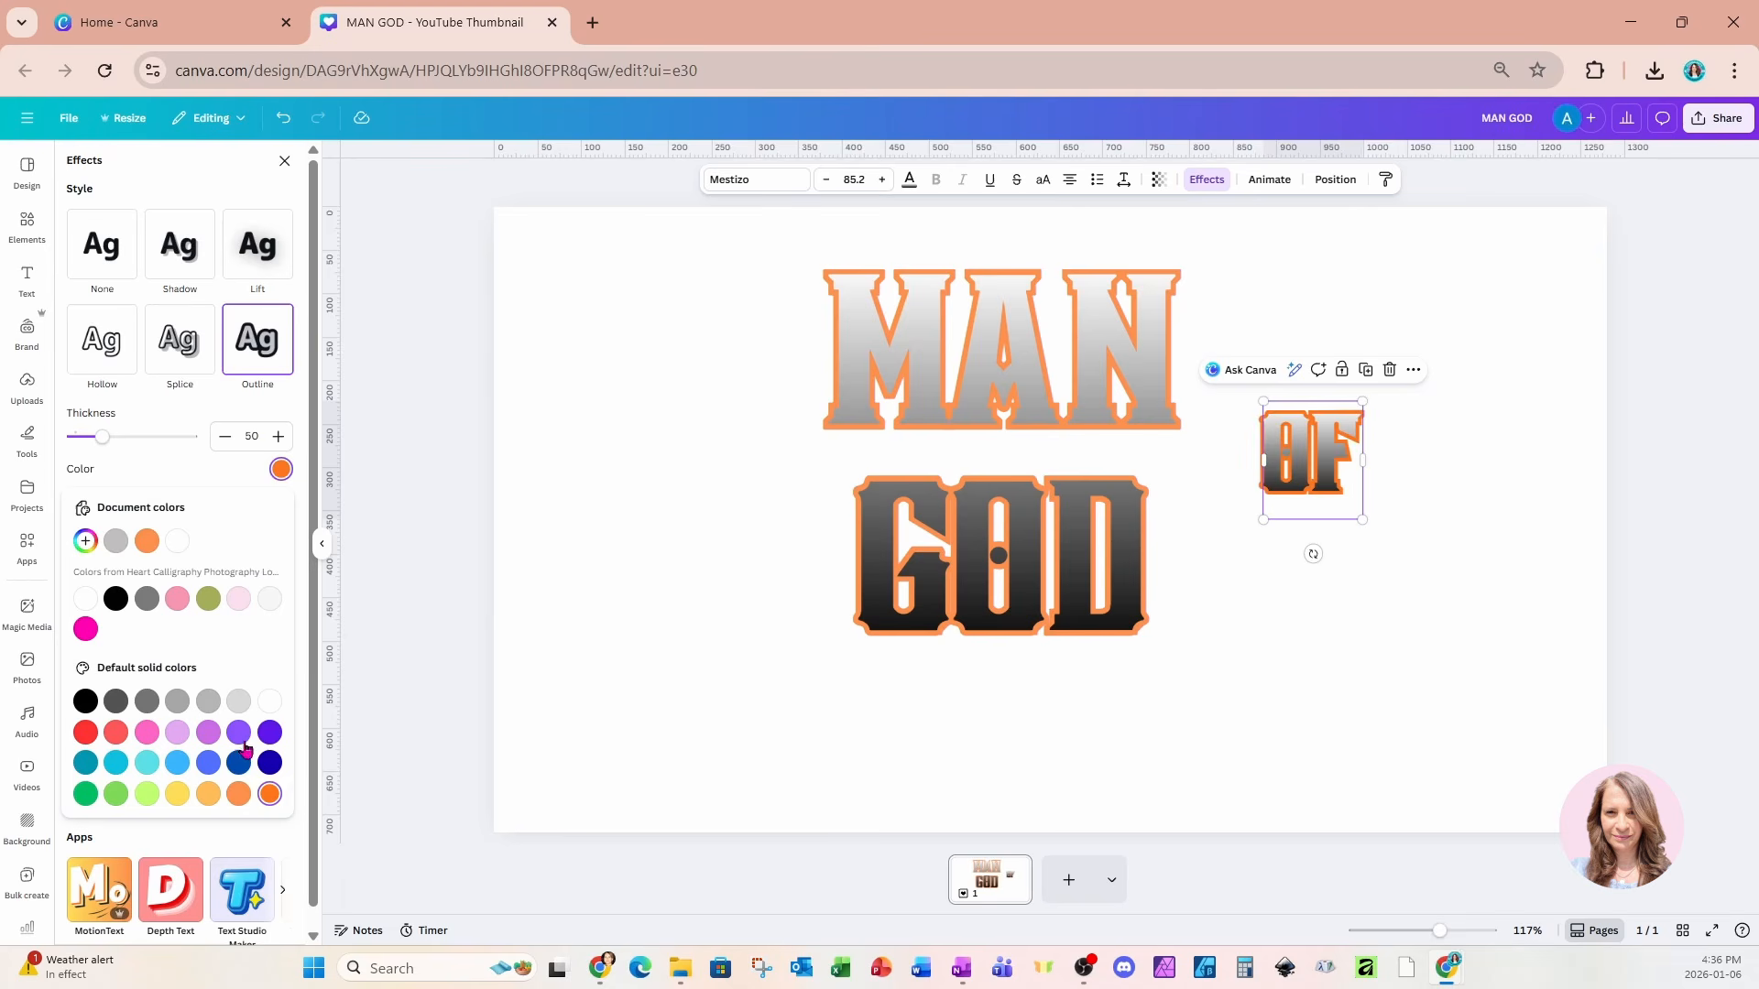
pyautogui.moveTo(102, 438); pyautogui.dragTo(95, 438)
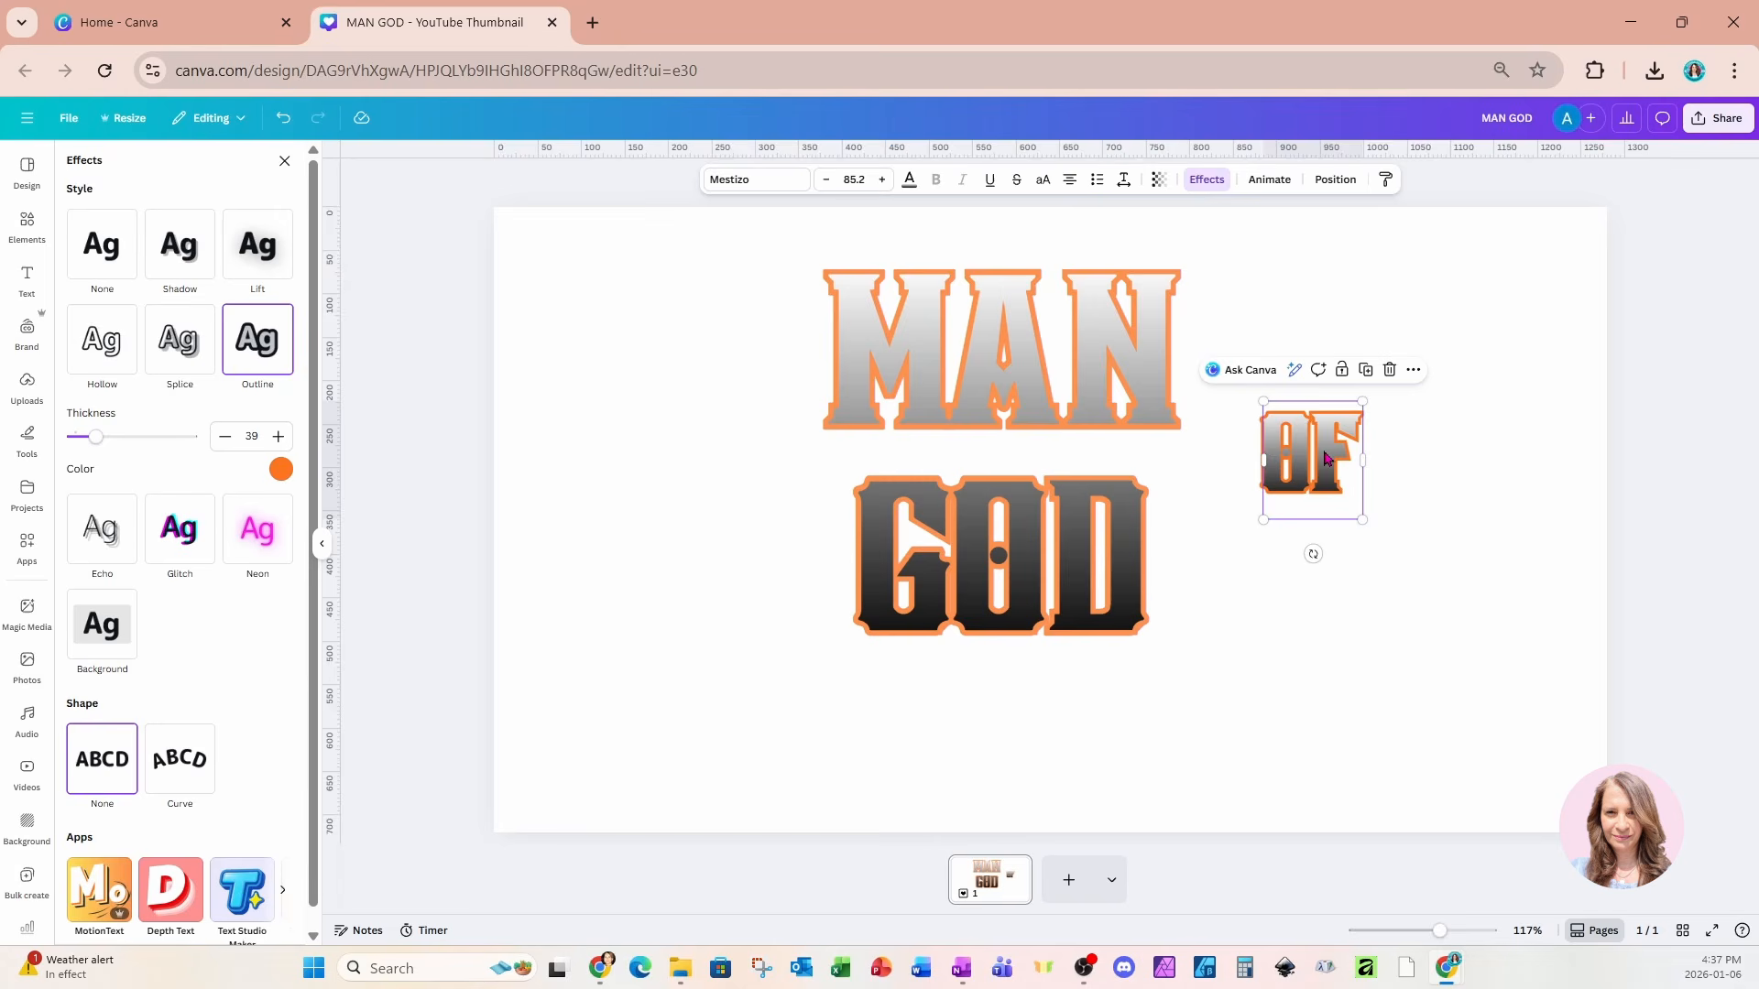
# Step: Place OF centred between MAN and GOD, and enlarge both text elements together to nearly fill the page height
pyautogui.click(1431, 467)
pyautogui.moveTo(1329, 472); pyautogui.dragTo(1022, 474)
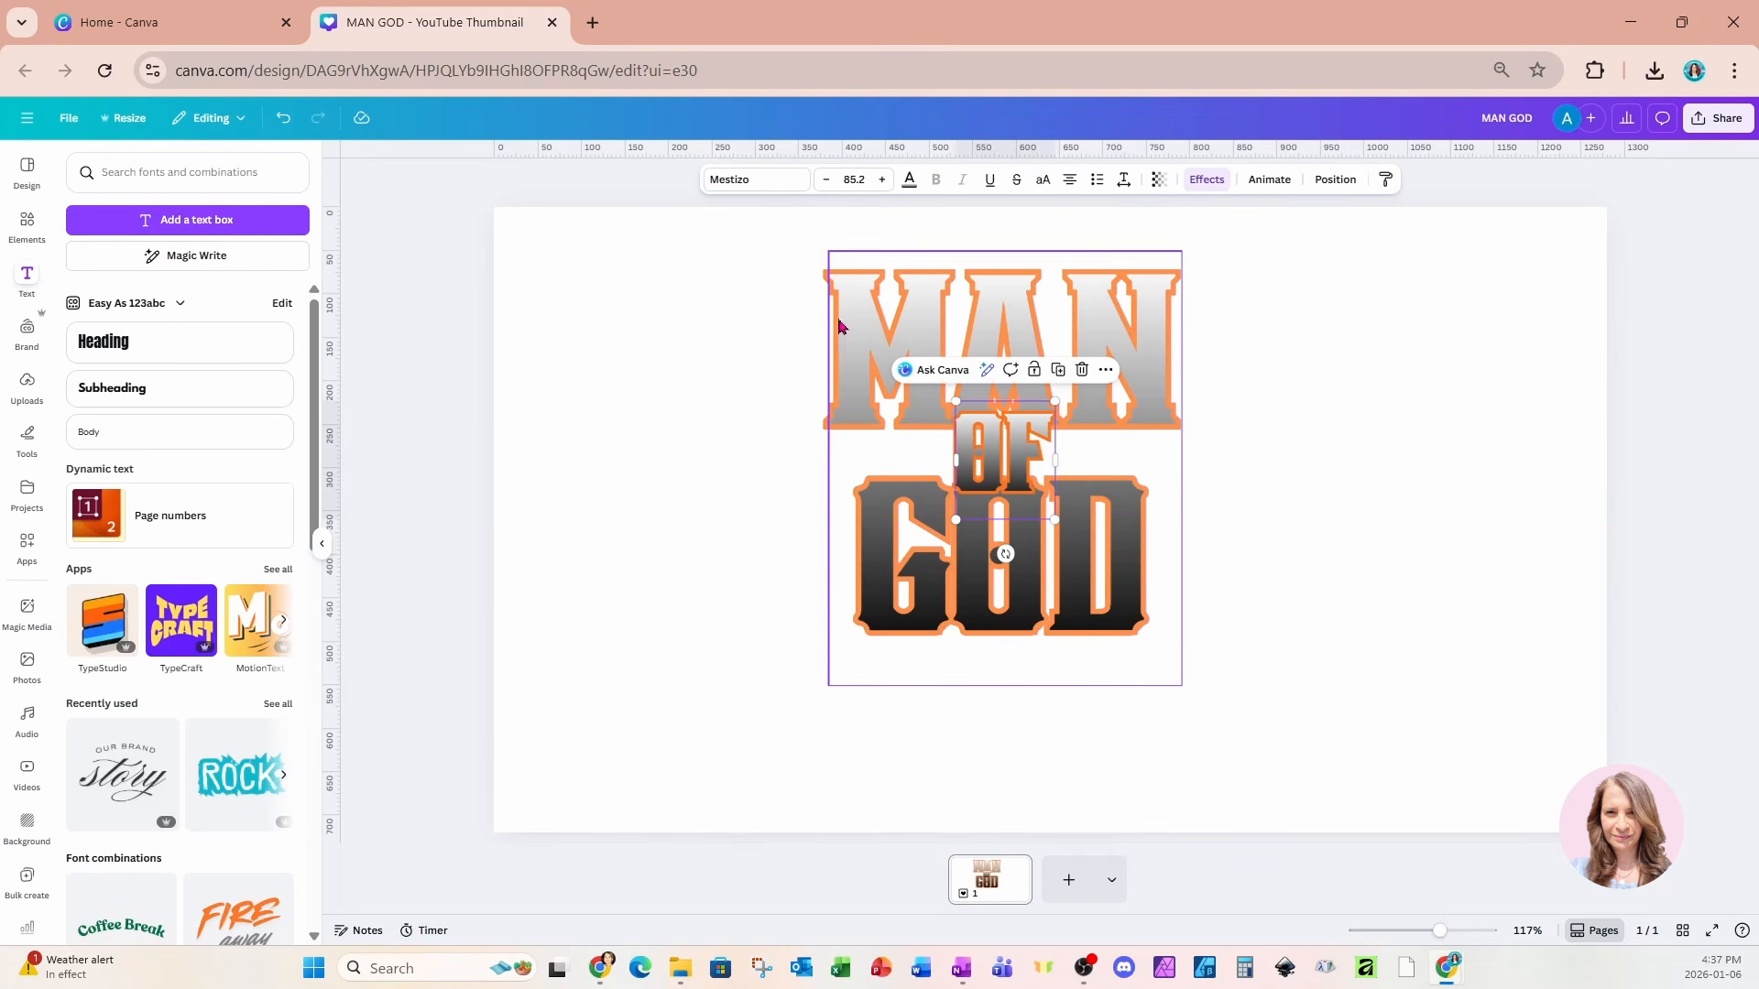
pyautogui.moveTo(770, 287); pyautogui.dragTo(1336, 838)
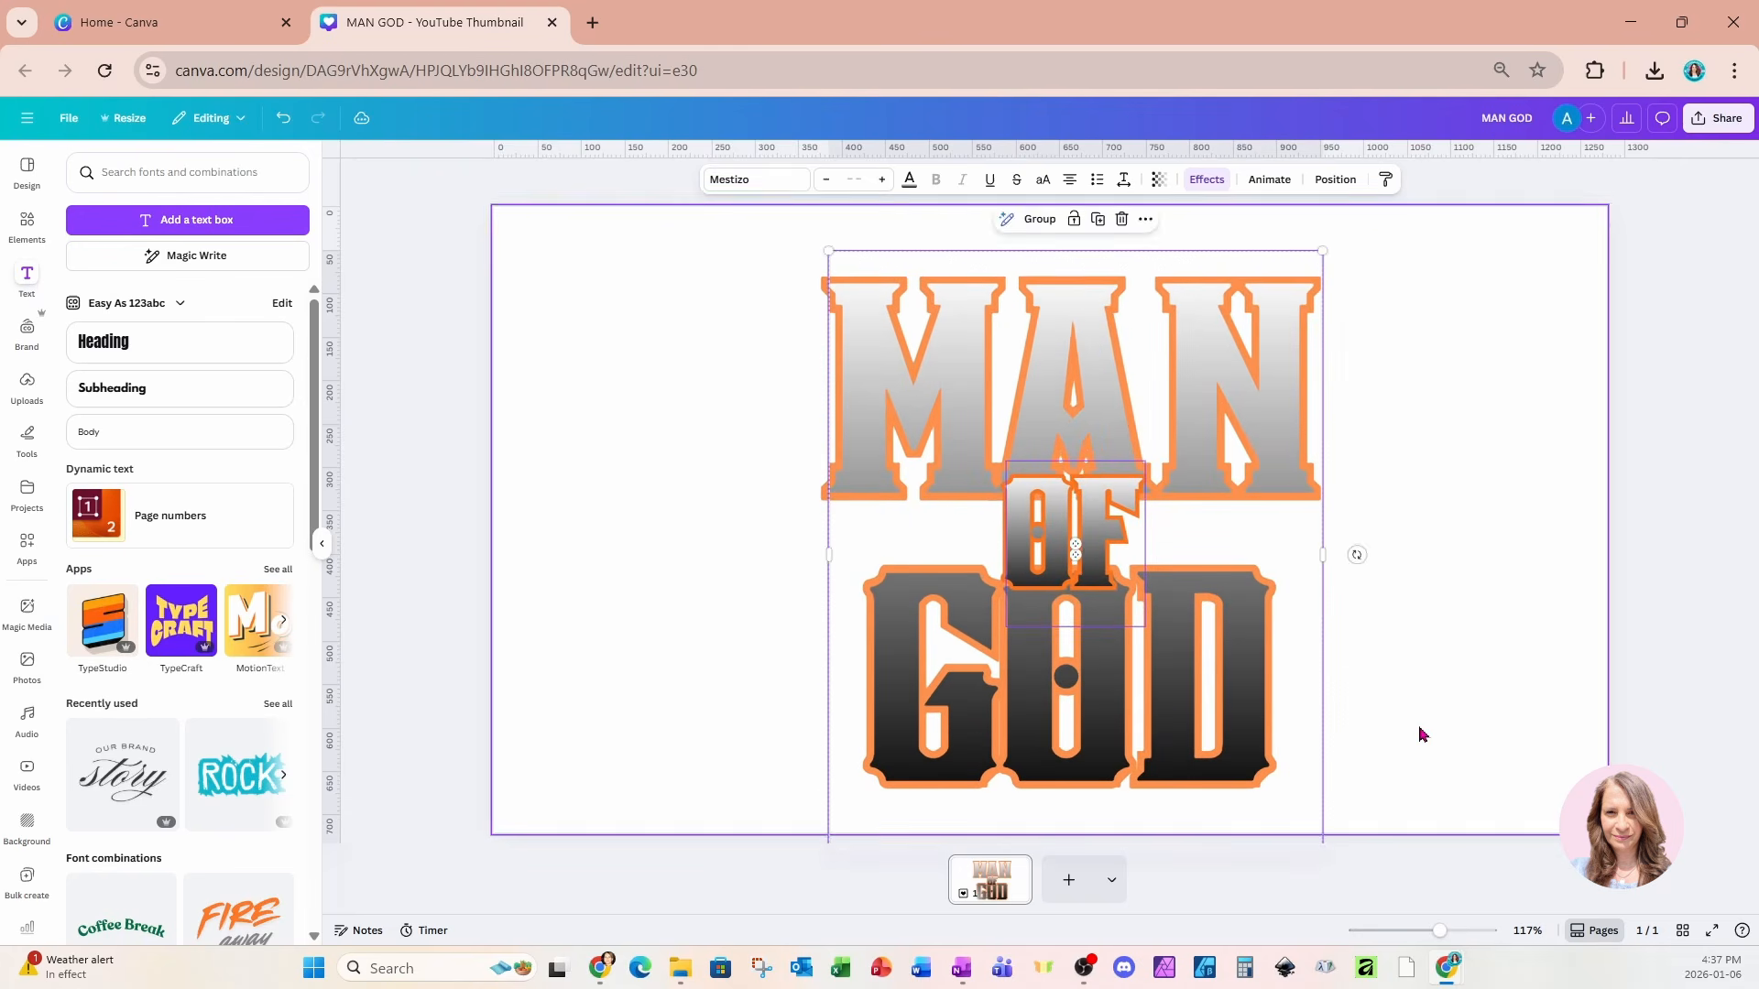
# Step: Move the whole MAN OF GOD text arrangement left and slightly up, closer to the middle of the page
pyautogui.click(1419, 735)
pyautogui.moveTo(719, 311); pyautogui.dragTo(1365, 789)
pyautogui.moveTo(1225, 737); pyautogui.dragTo(1170, 730)
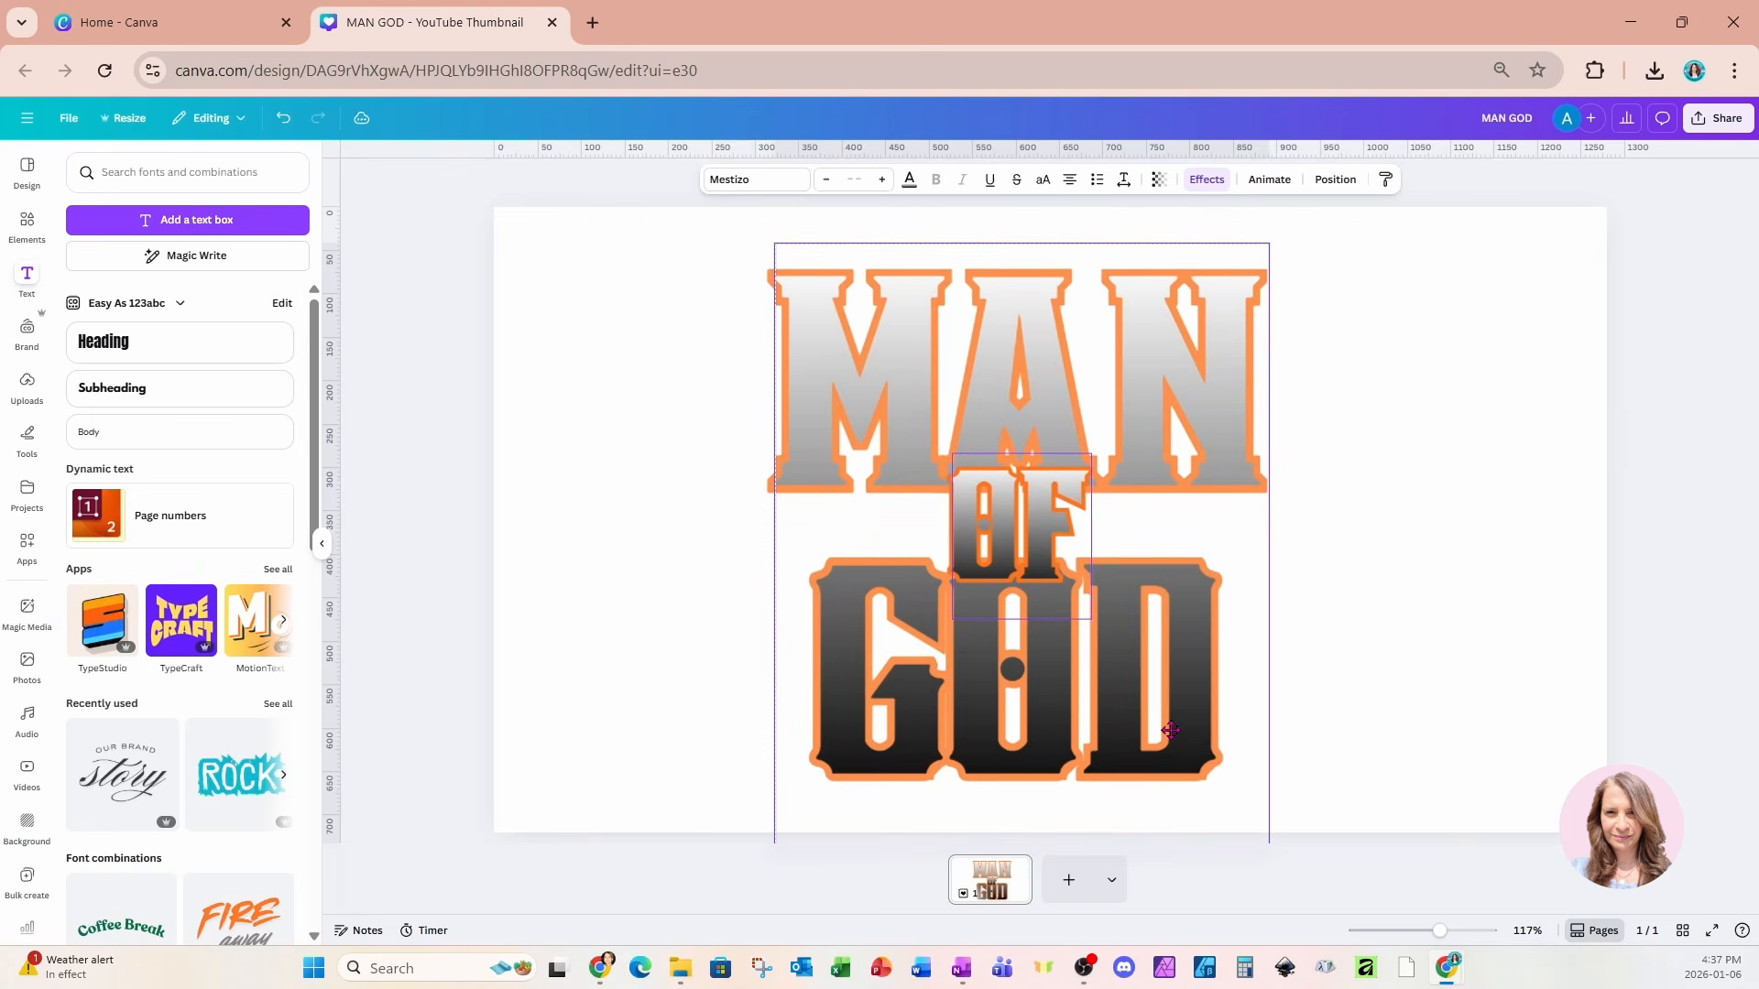
pyautogui.click(1521, 424)
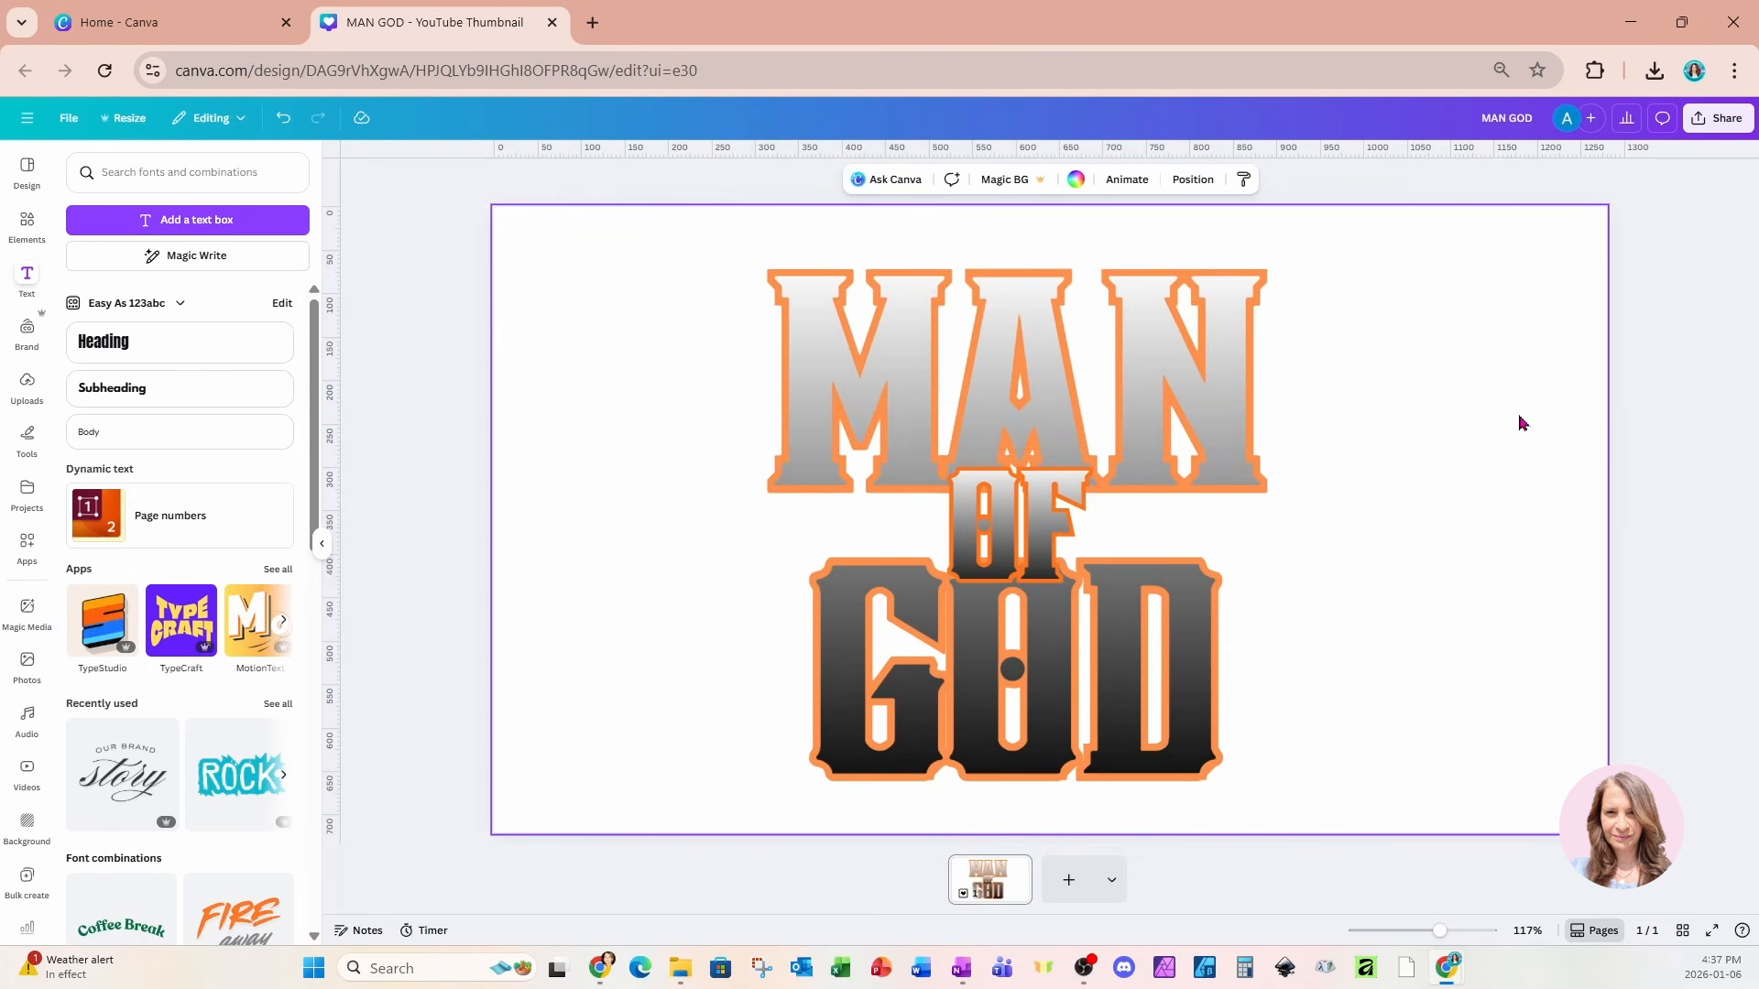
# Step: Set the page background colour to solid black
pyautogui.click(1076, 179)
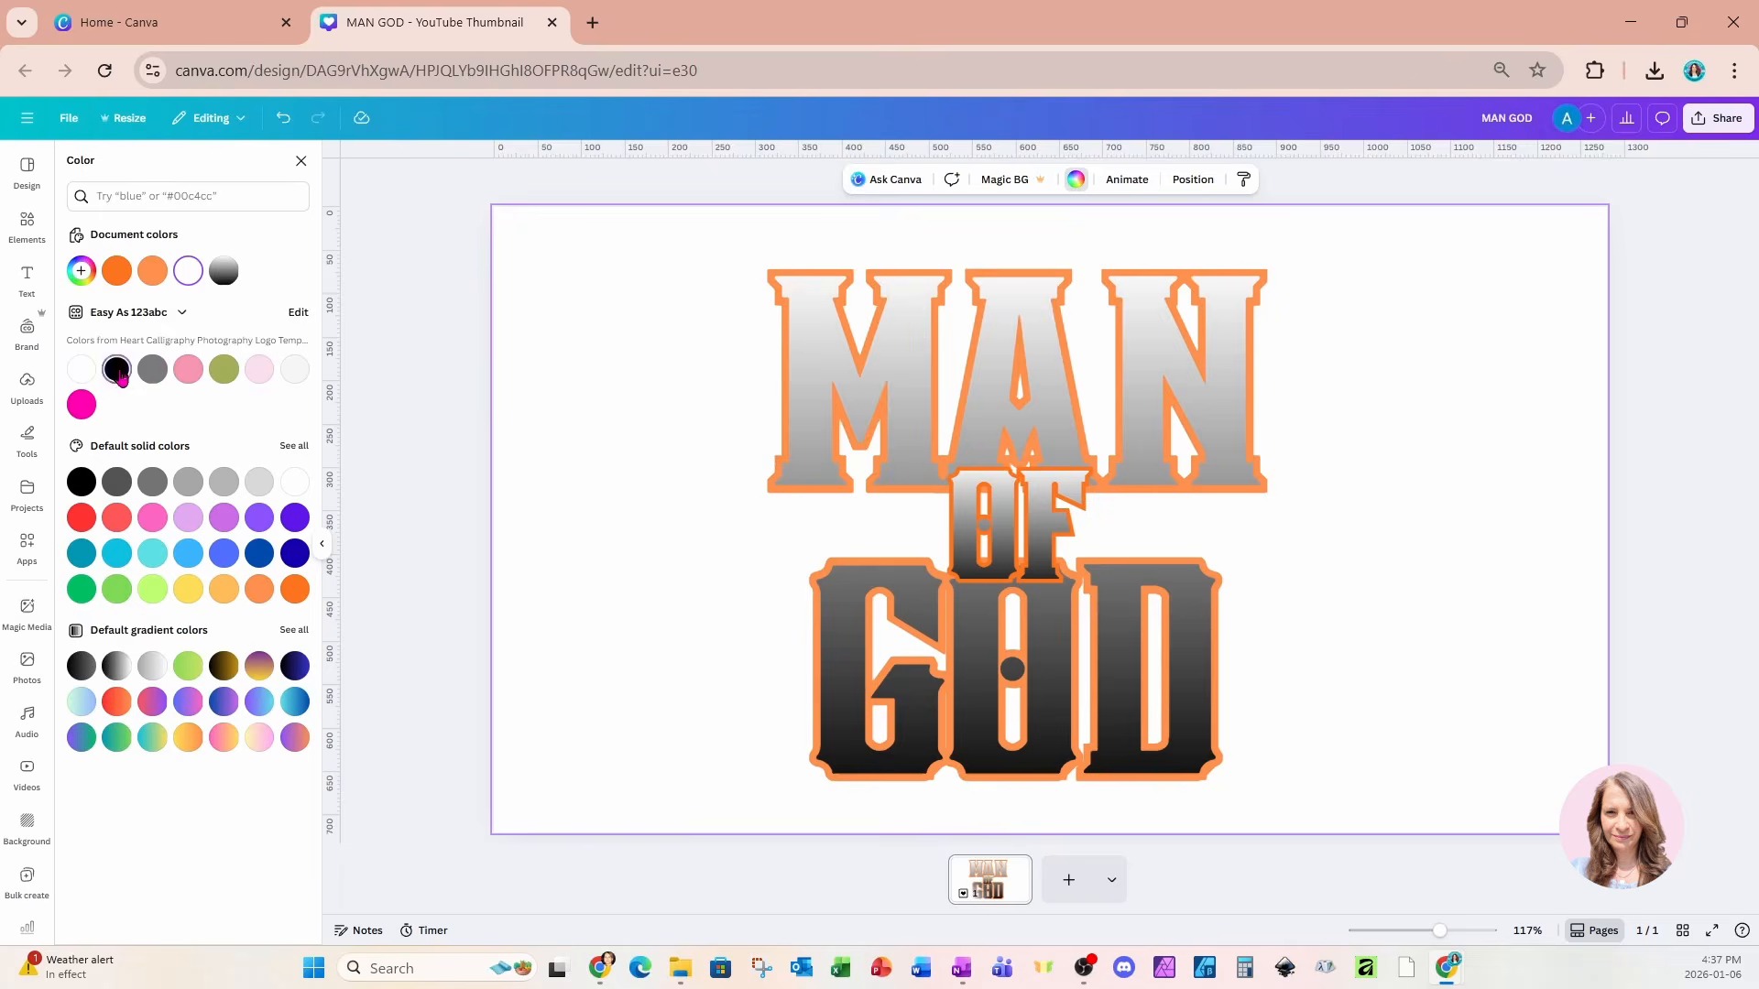
pyautogui.click(116, 369)
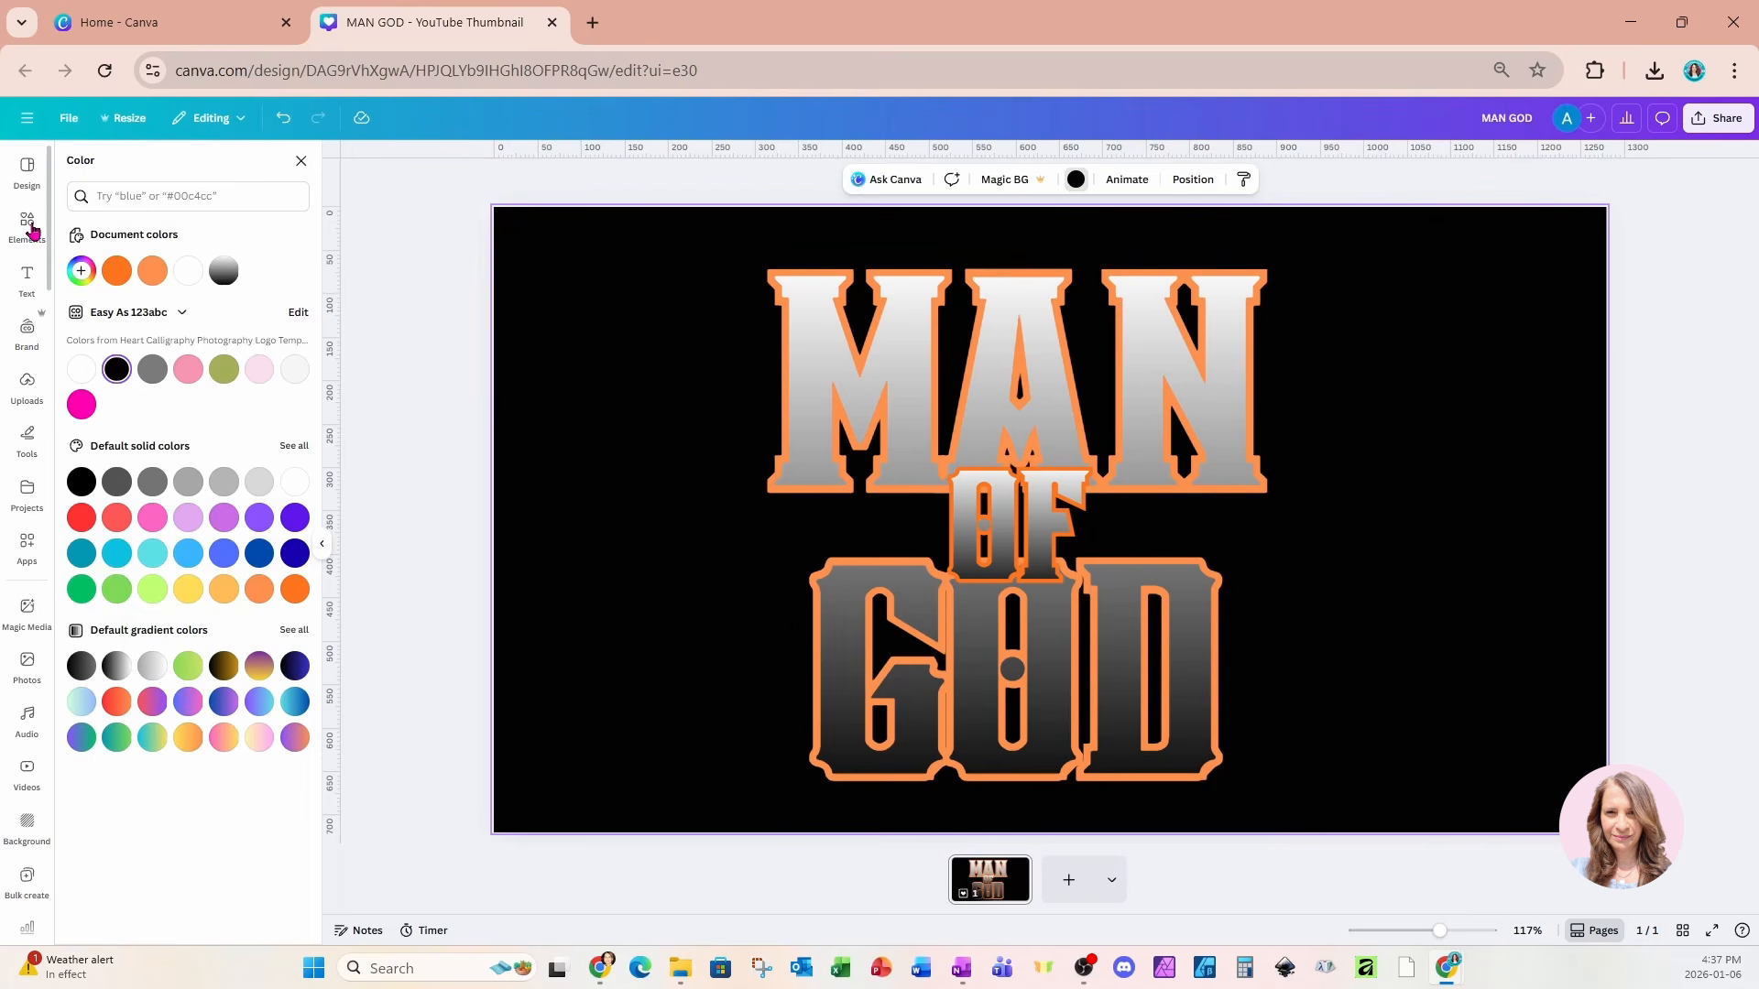
# Step: Search the elements for CRACKS and show all matching graphics
pyautogui.click(28, 224)
pyautogui.click(111, 175)
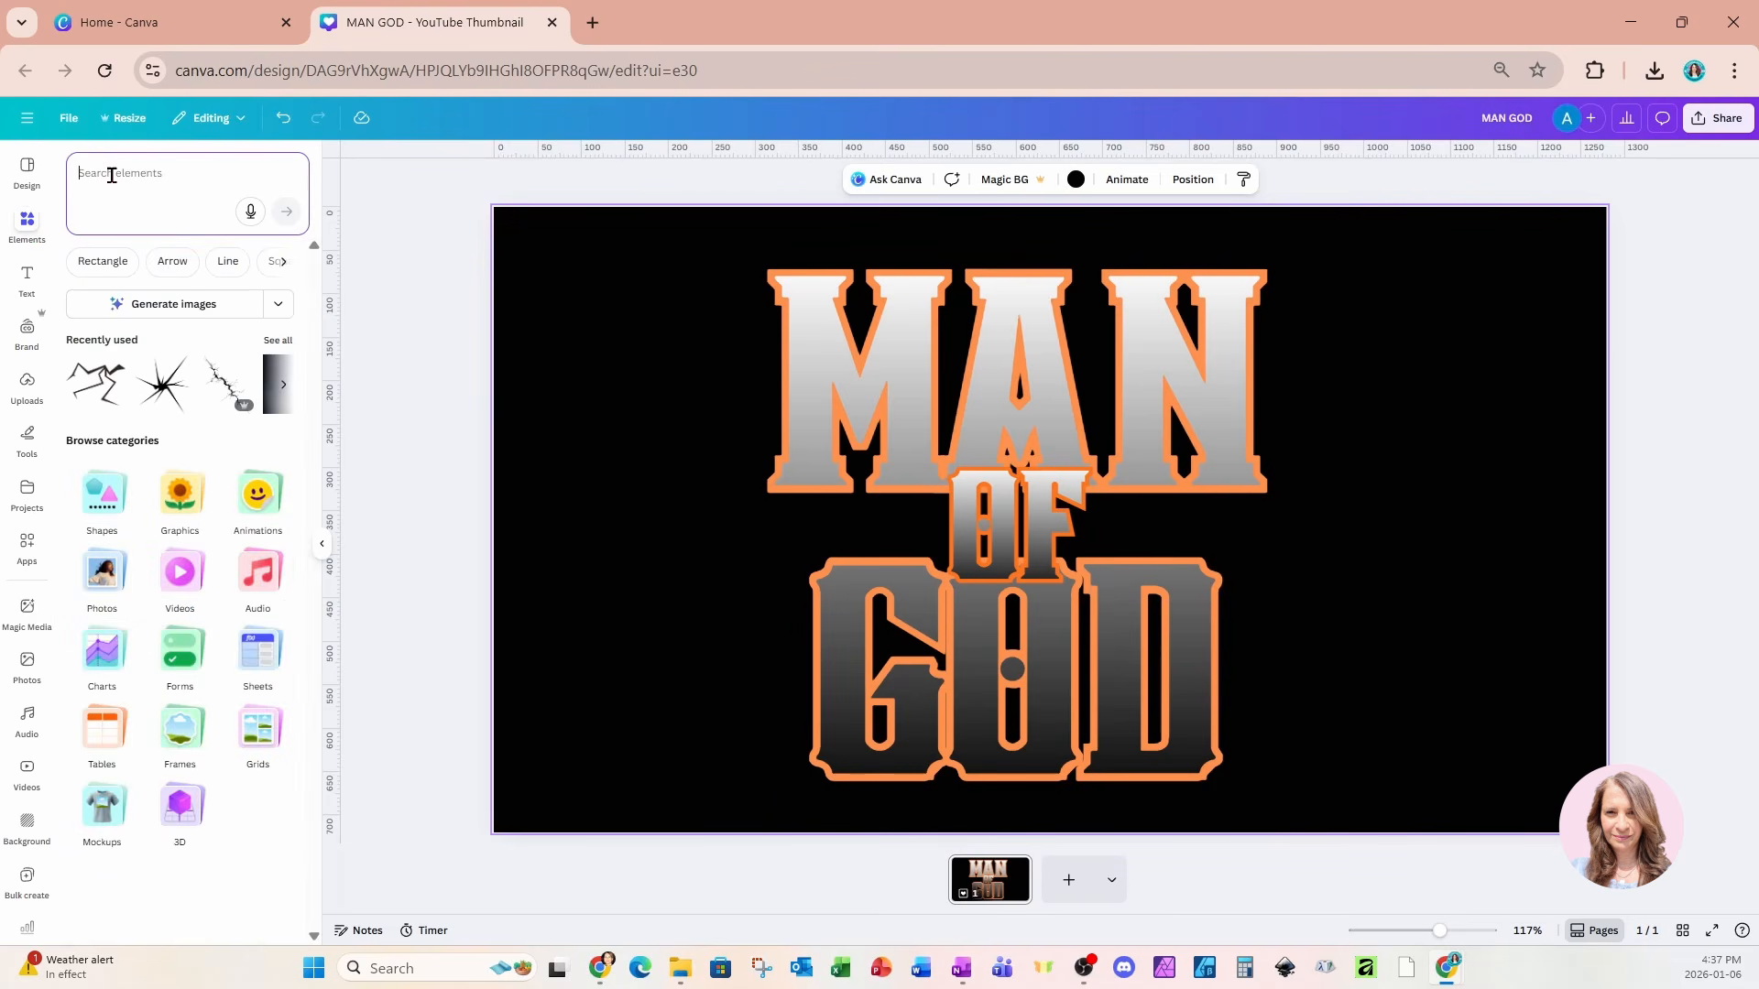
pyautogui.write('CRACKS')
pyautogui.press('Return')
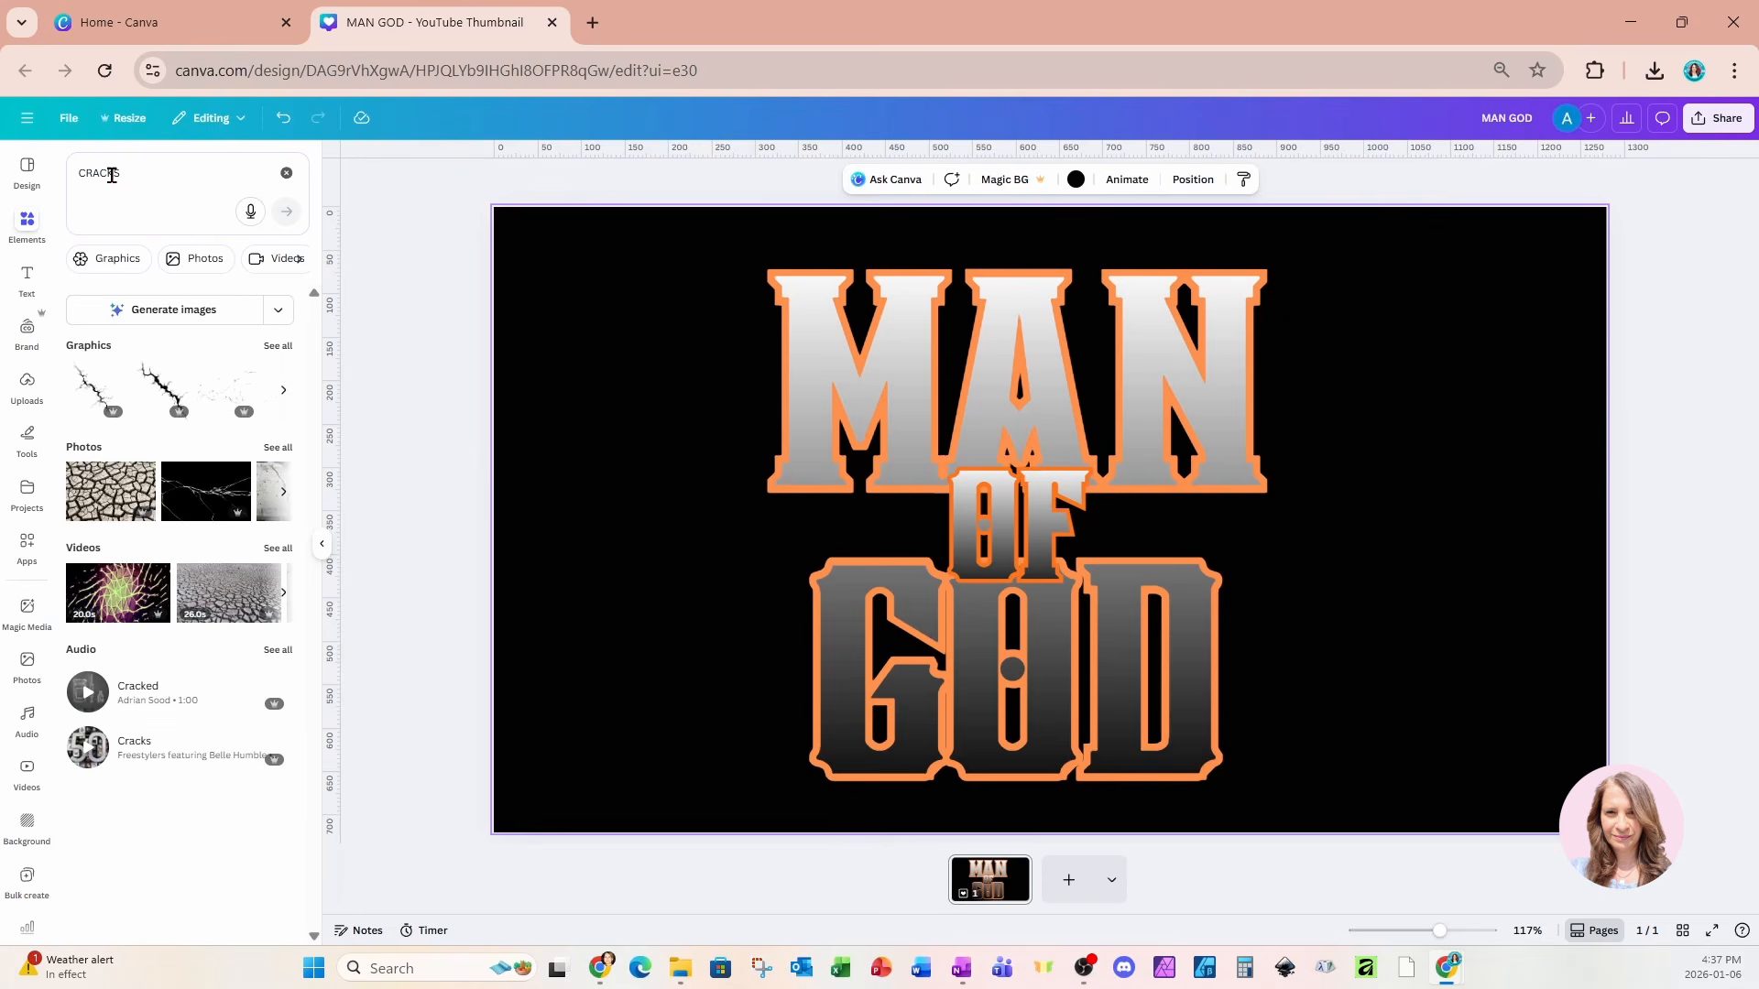
pyautogui.click(276, 347)
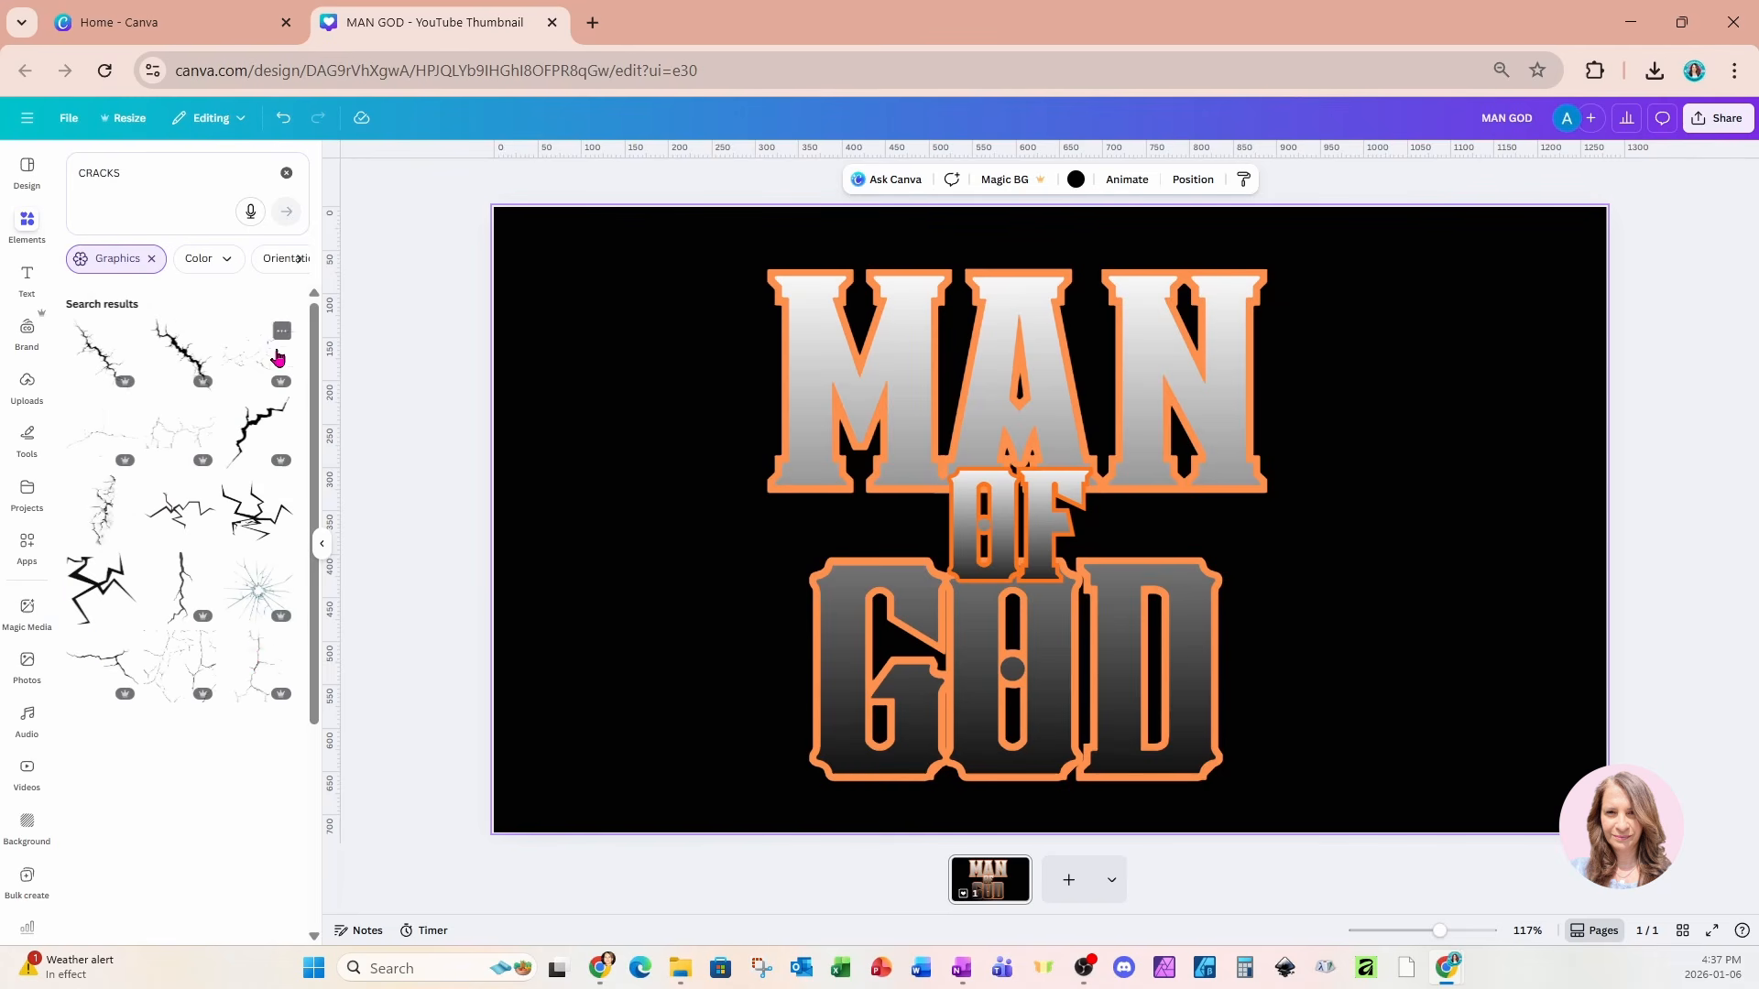
# Step: Add the thick branching diagonal crack graphic, shrink it and lay it across the M of MAN down towards OF
pyautogui.click(170, 355)
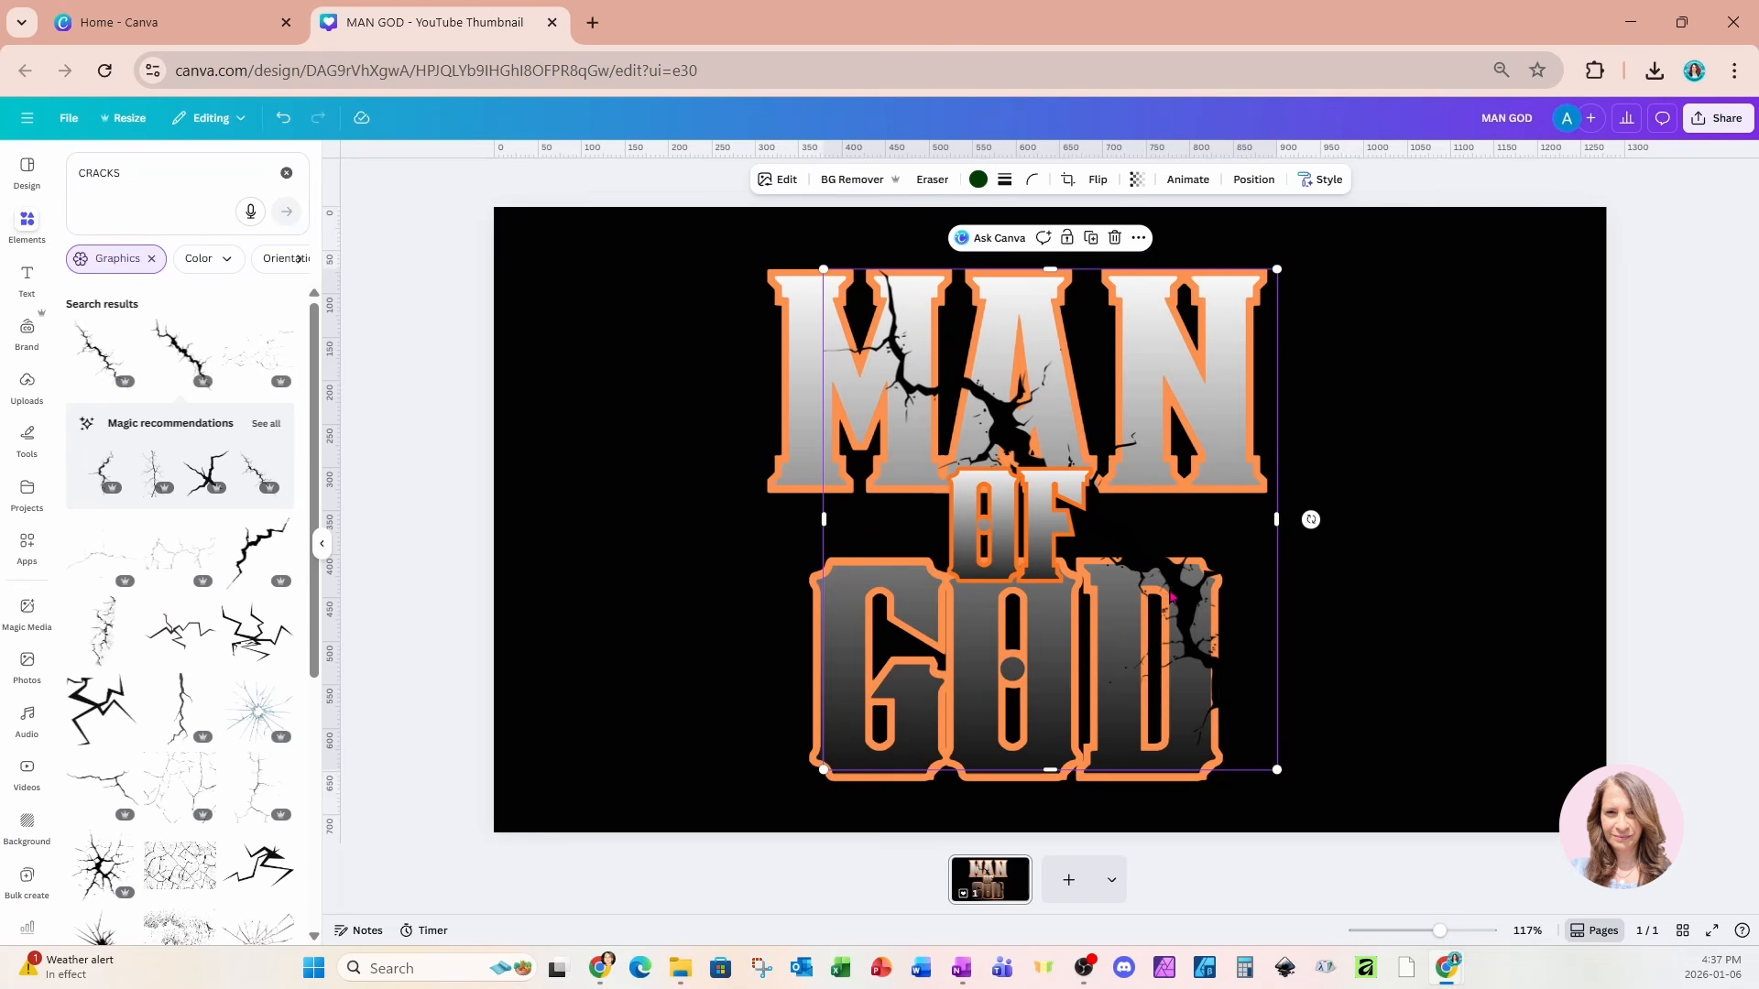
pyautogui.moveTo(1173, 597); pyautogui.dragTo(1068, 588)
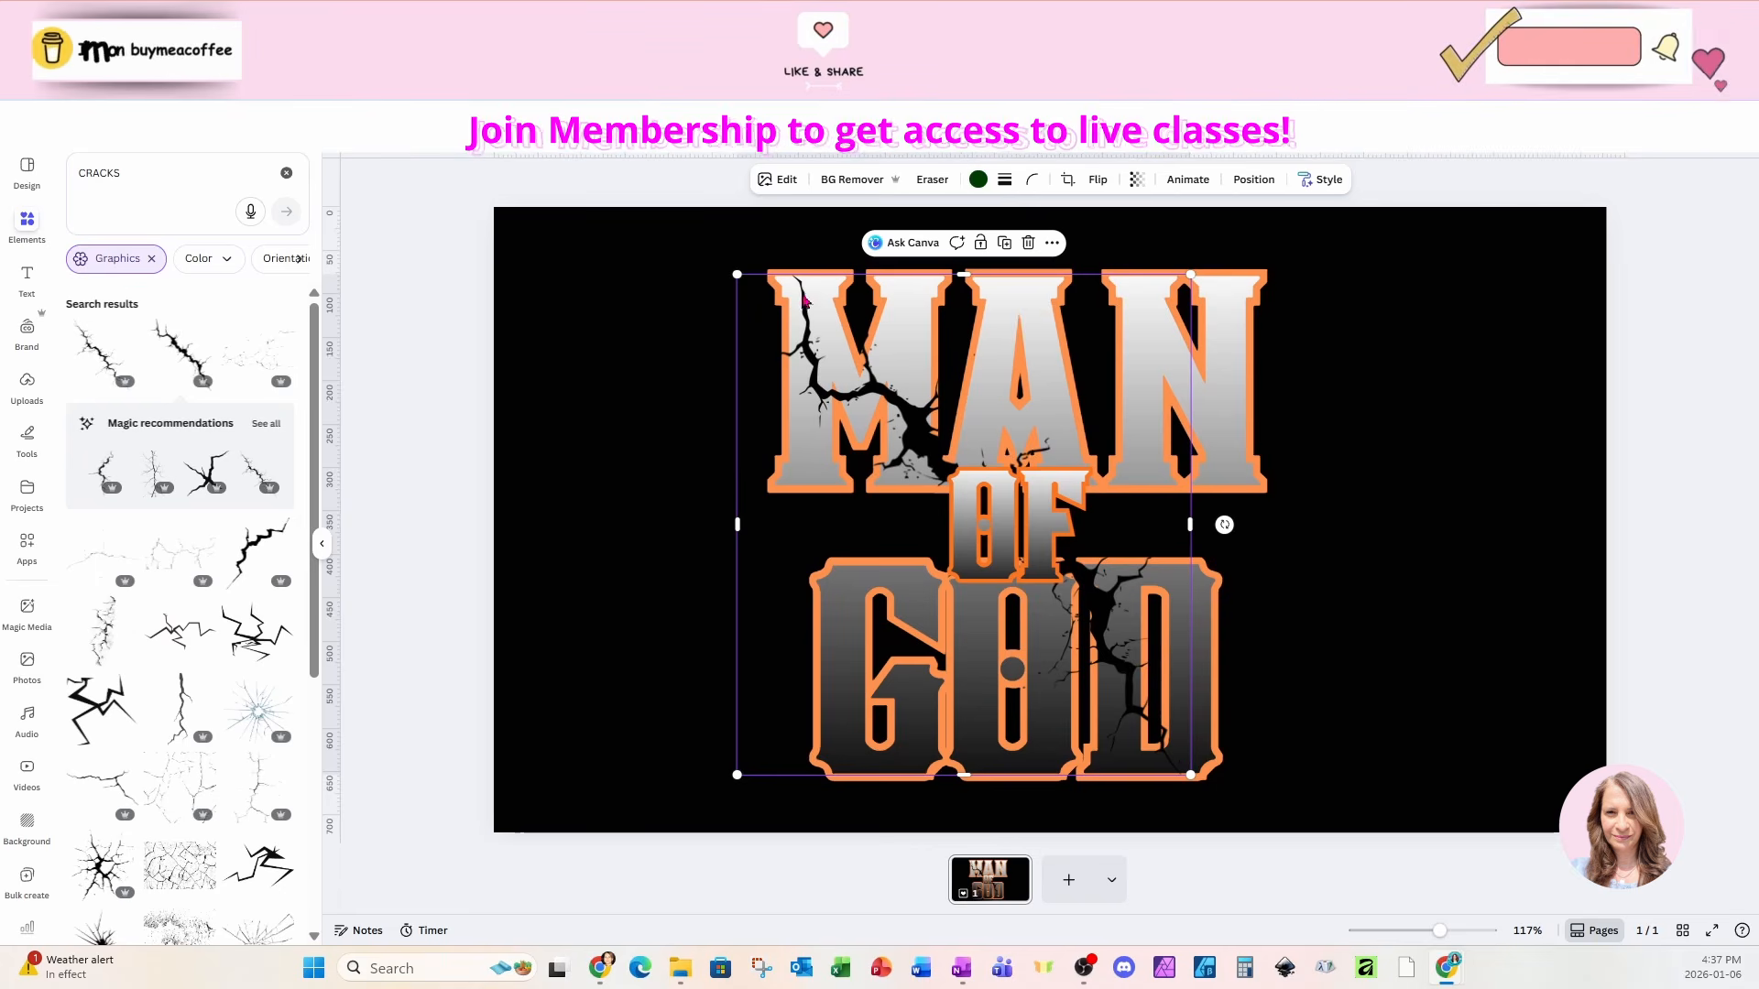
pyautogui.moveTo(1190, 775); pyautogui.dragTo(1008, 602)
pyautogui.moveTo(888, 417); pyautogui.dragTo(903, 408)
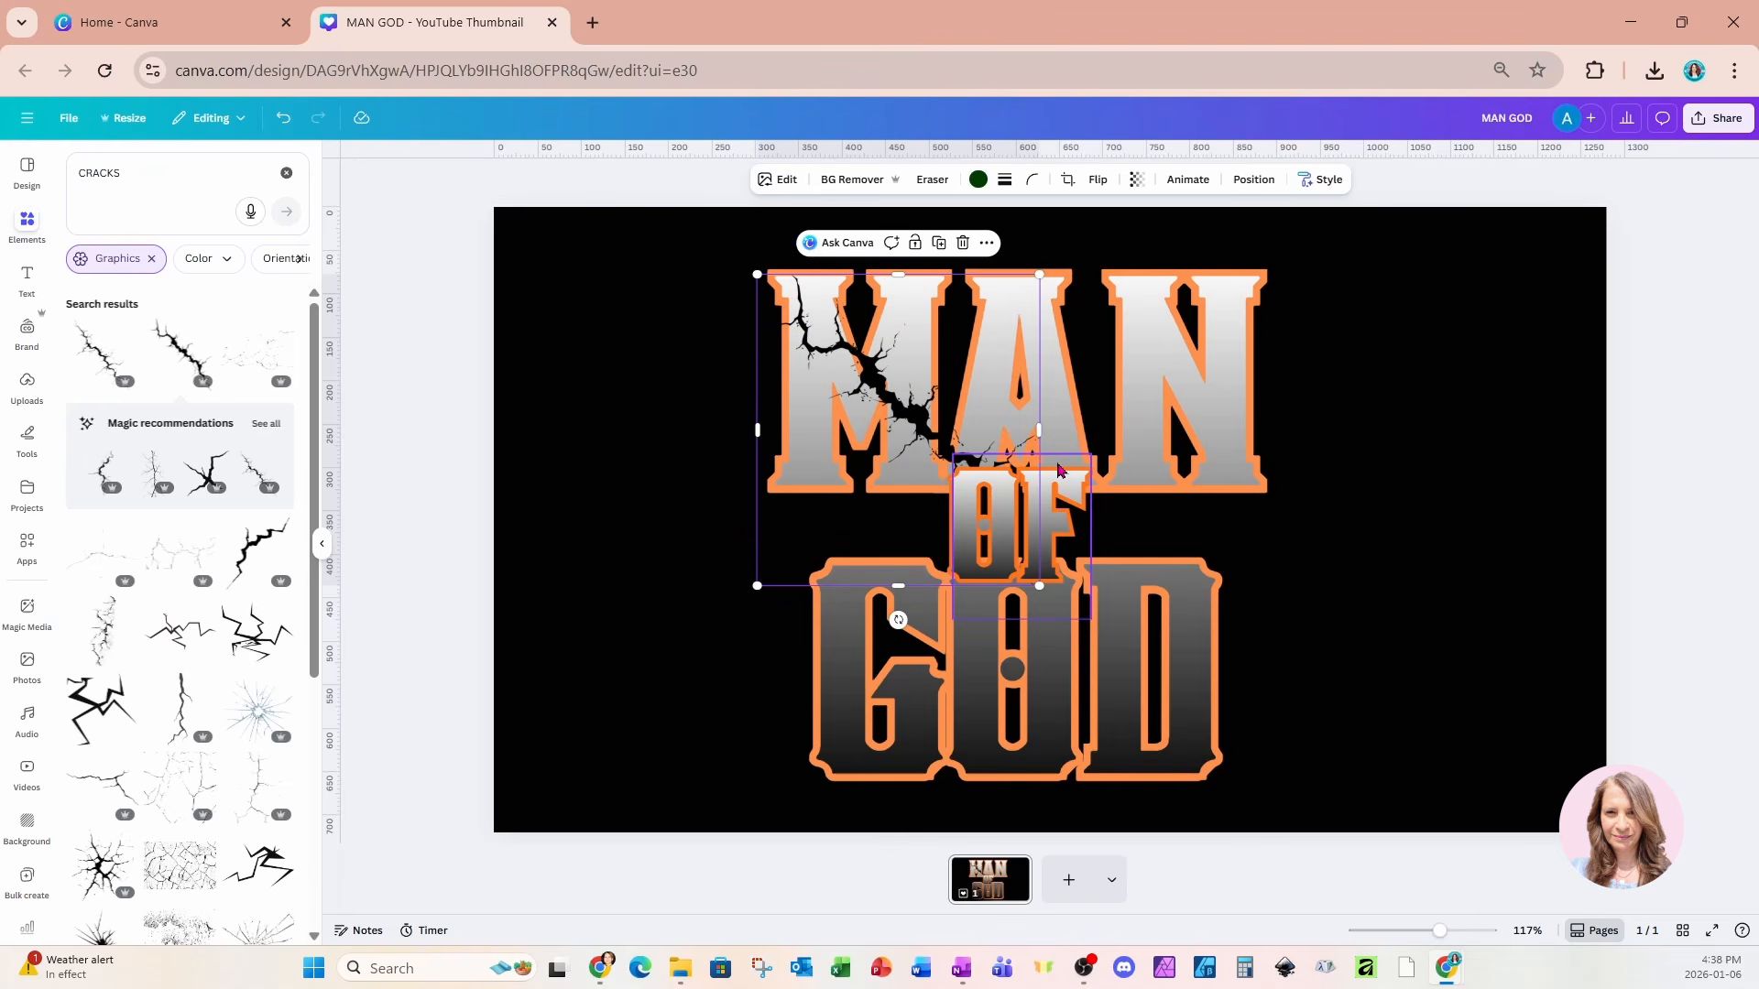
# Step: Duplicate the crack, rotate it to the opposite diagonal and enlarge it to run from the G of GOD up to the N of MAN
pyautogui.click(938, 246)
pyautogui.moveTo(911, 623); pyautogui.dragTo(687, 617)
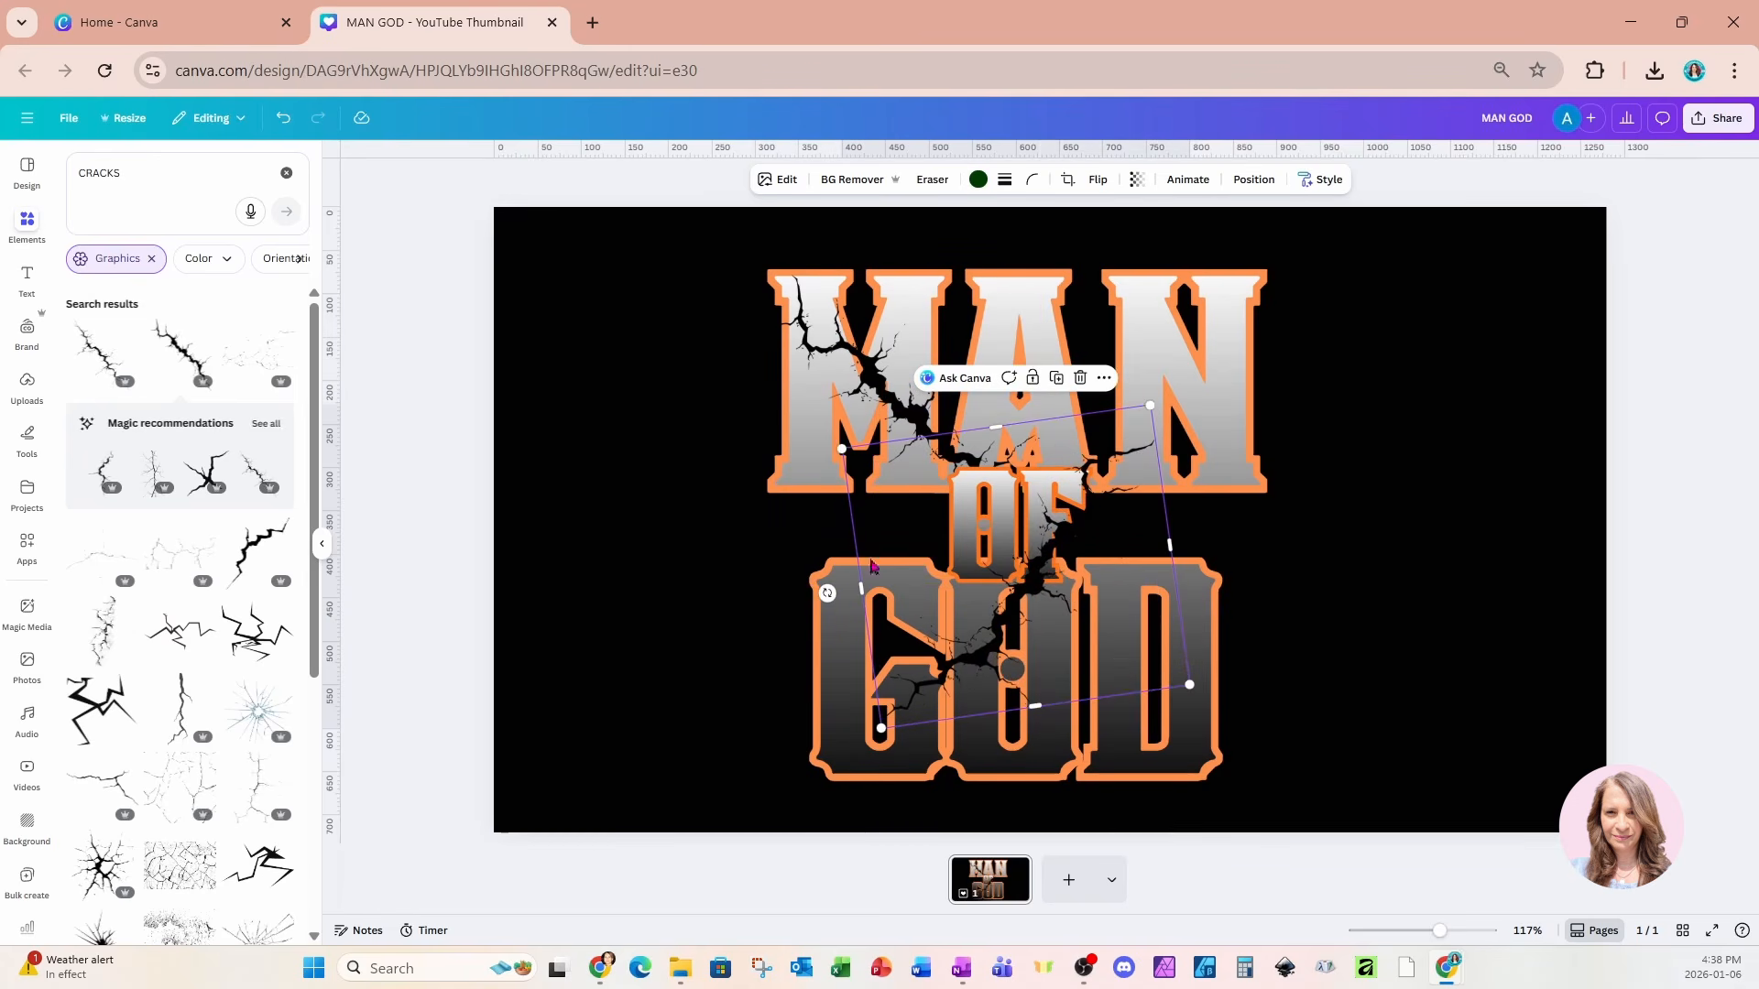
pyautogui.moveTo(1010, 594); pyautogui.dragTo(957, 636)
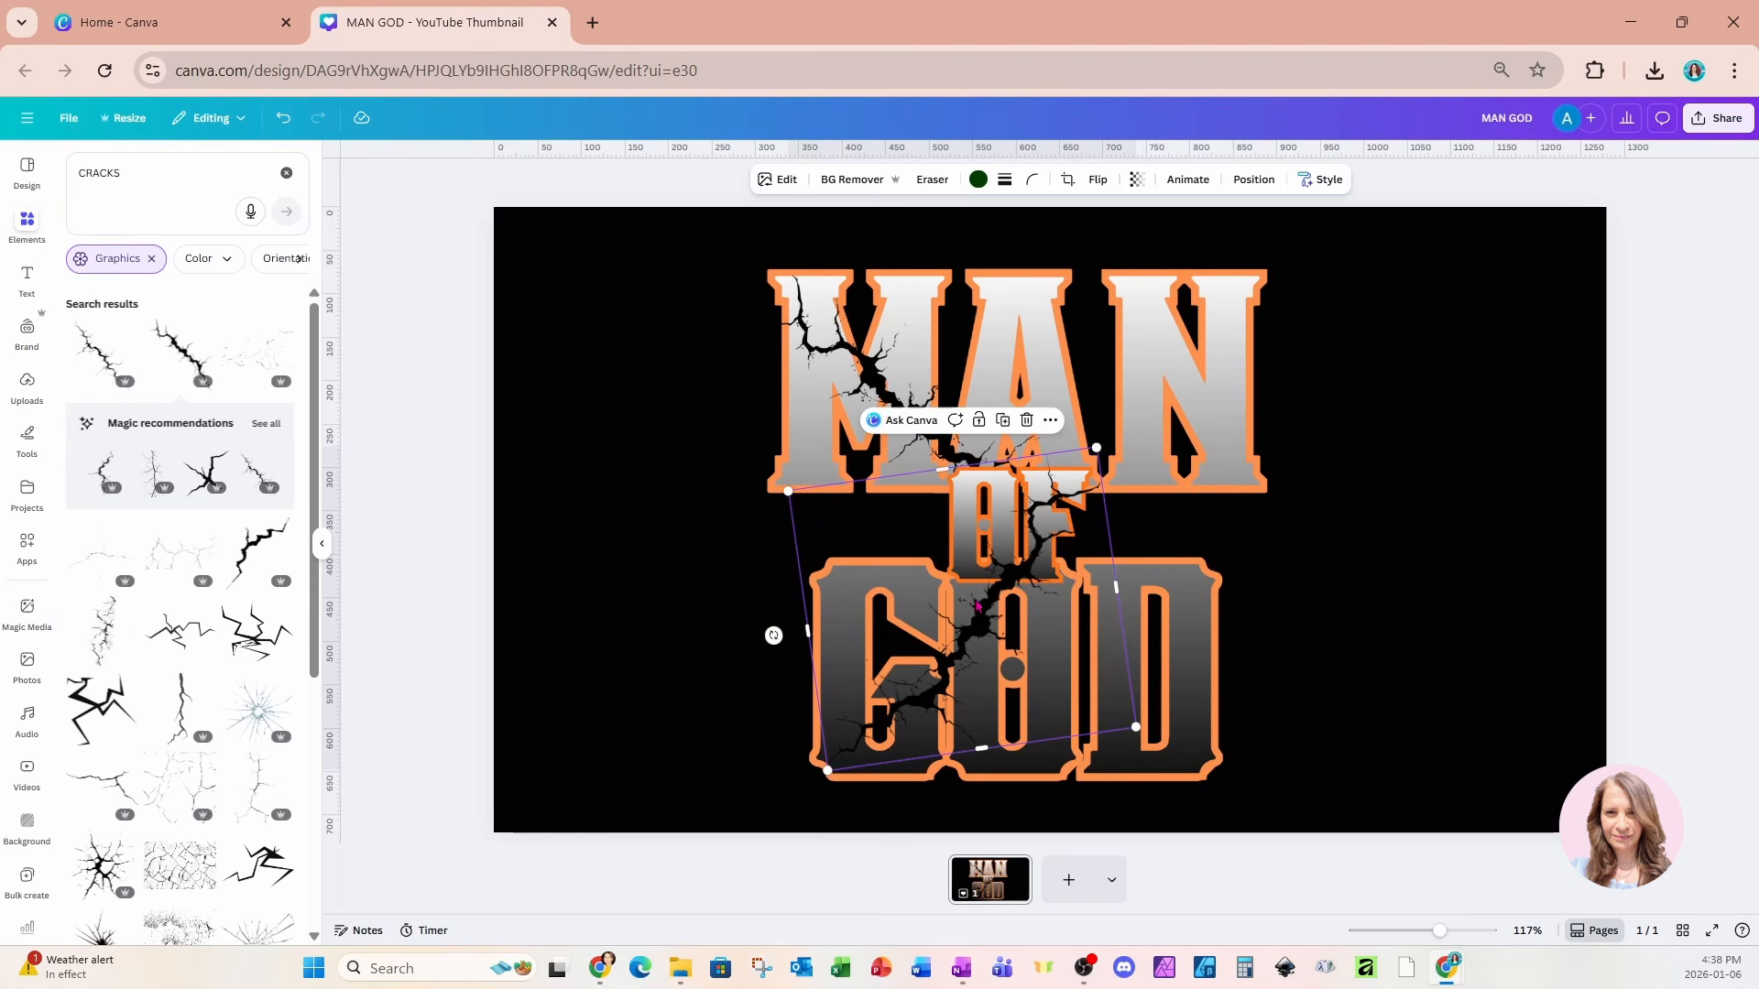
pyautogui.moveTo(1097, 448); pyautogui.dragTo(1298, 321)
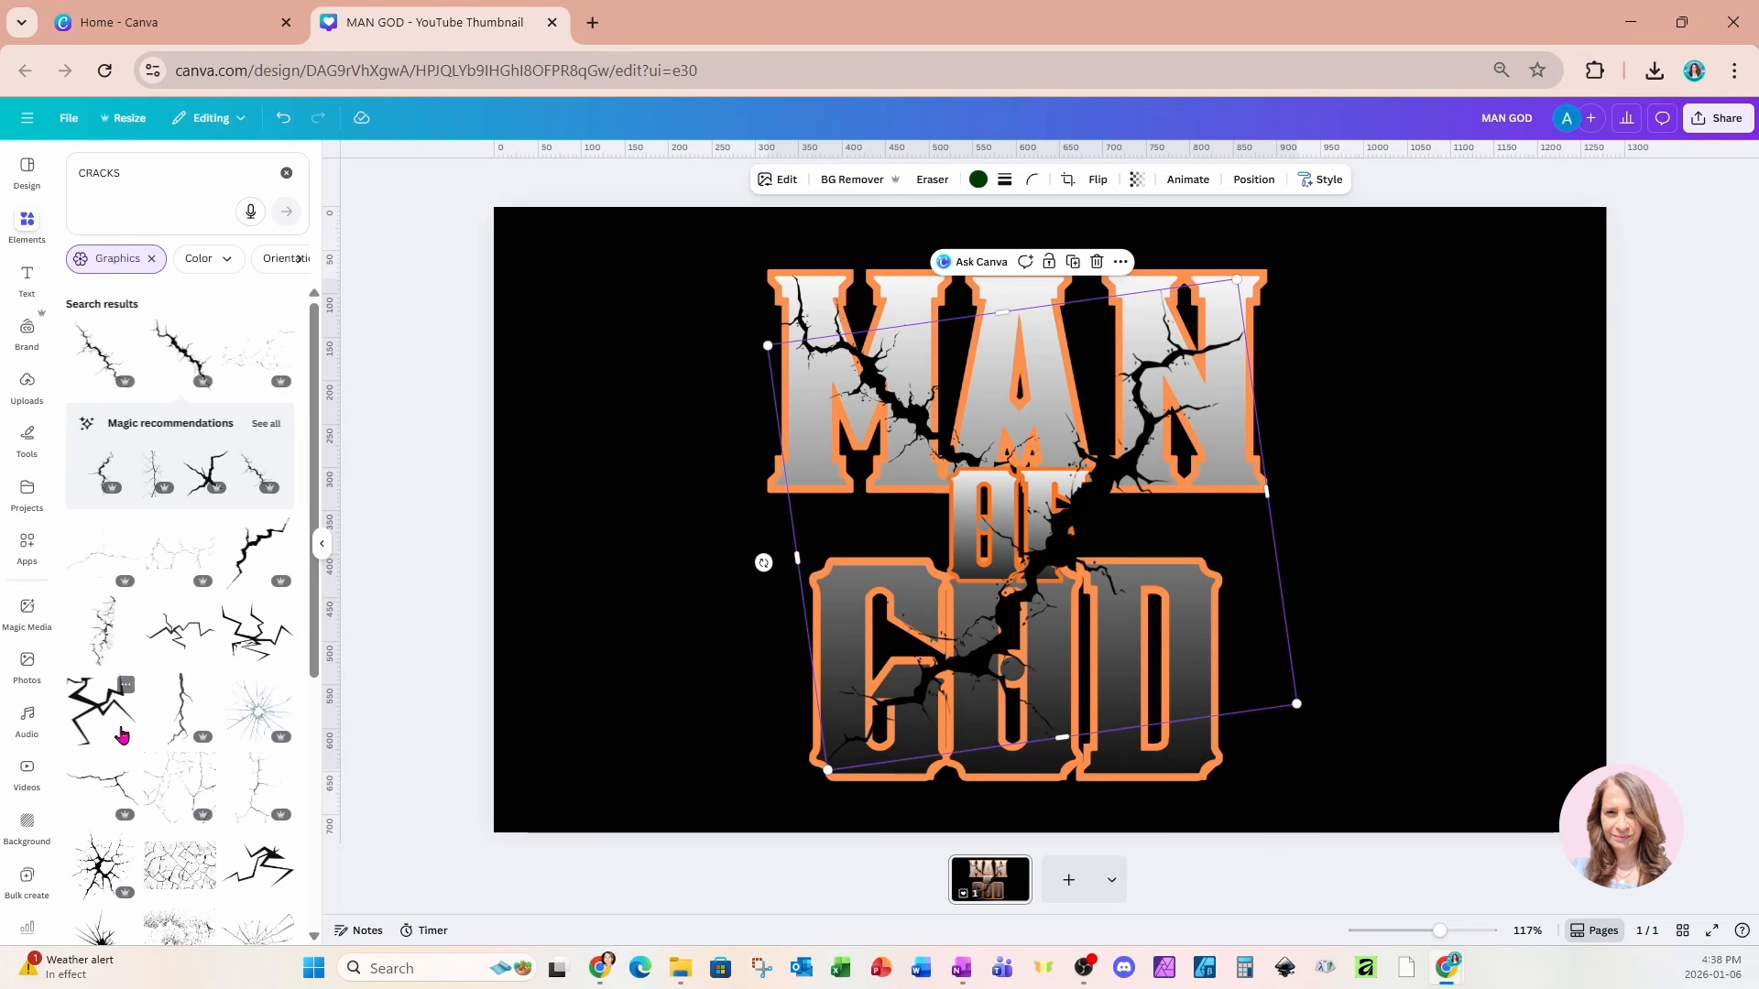
# Step: Add the dense vertical crack graphic, shrink it and place it over the A of MAN
pyautogui.click(102, 652)
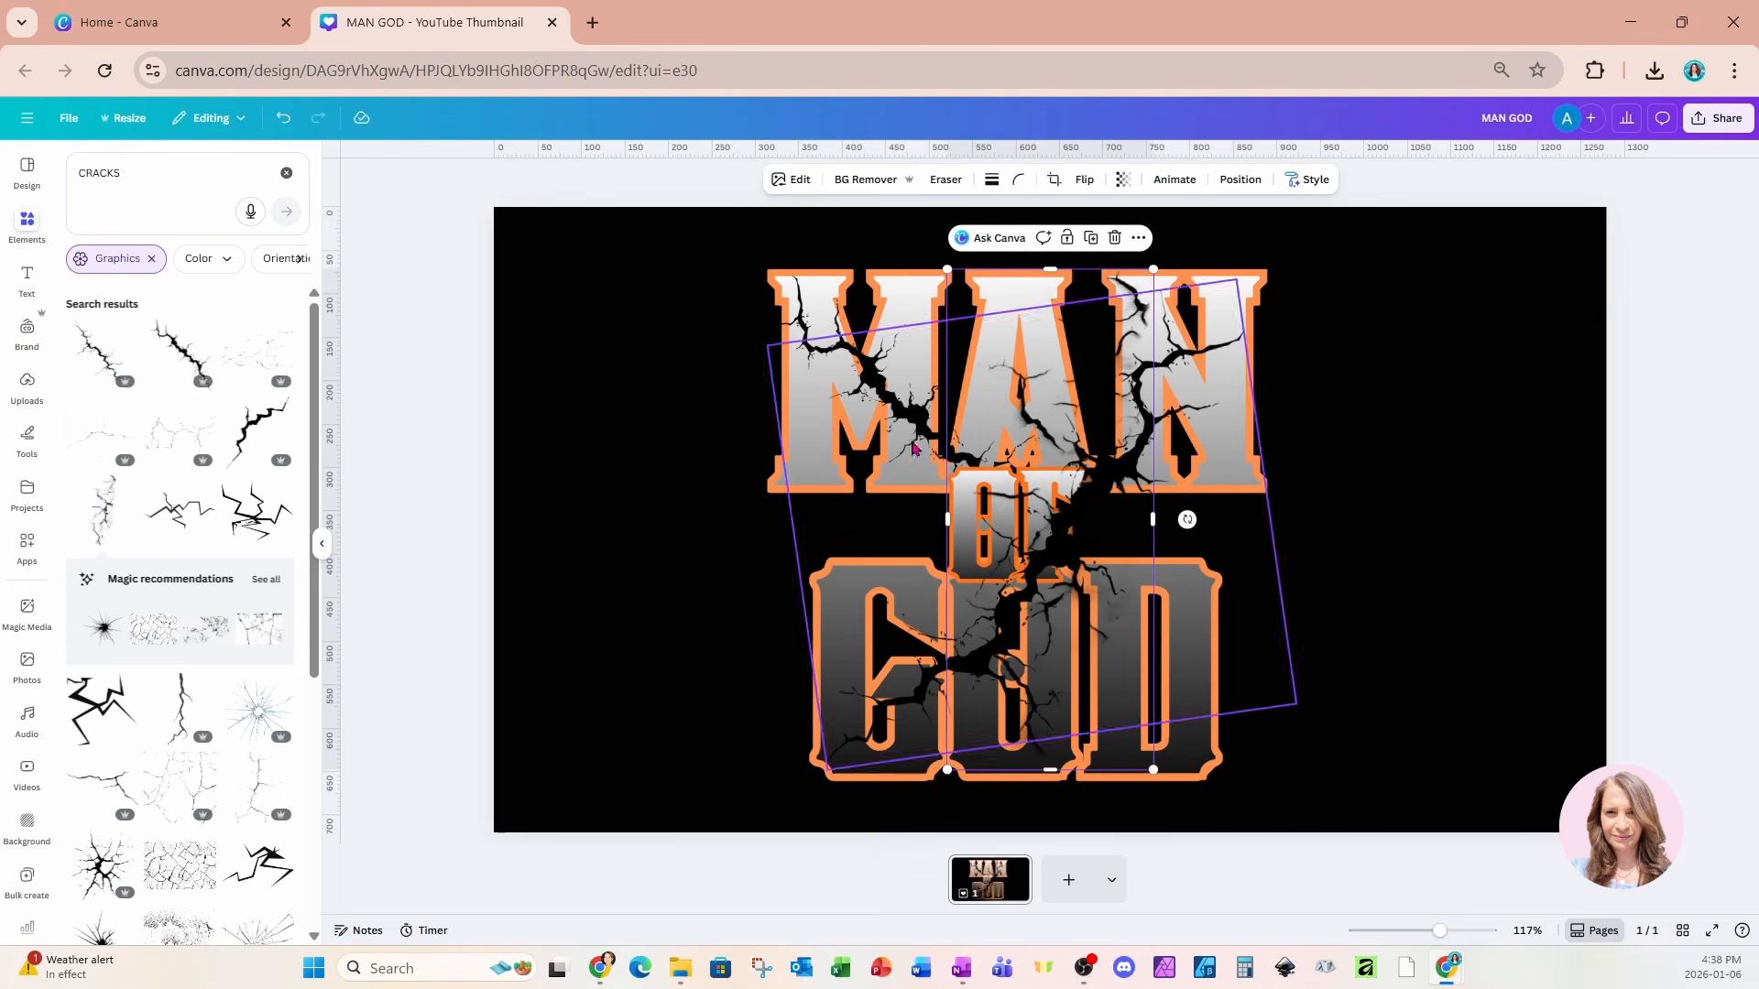
pyautogui.moveTo(1156, 271); pyautogui.dragTo(1062, 492)
pyautogui.moveTo(996, 596); pyautogui.dragTo(996, 421)
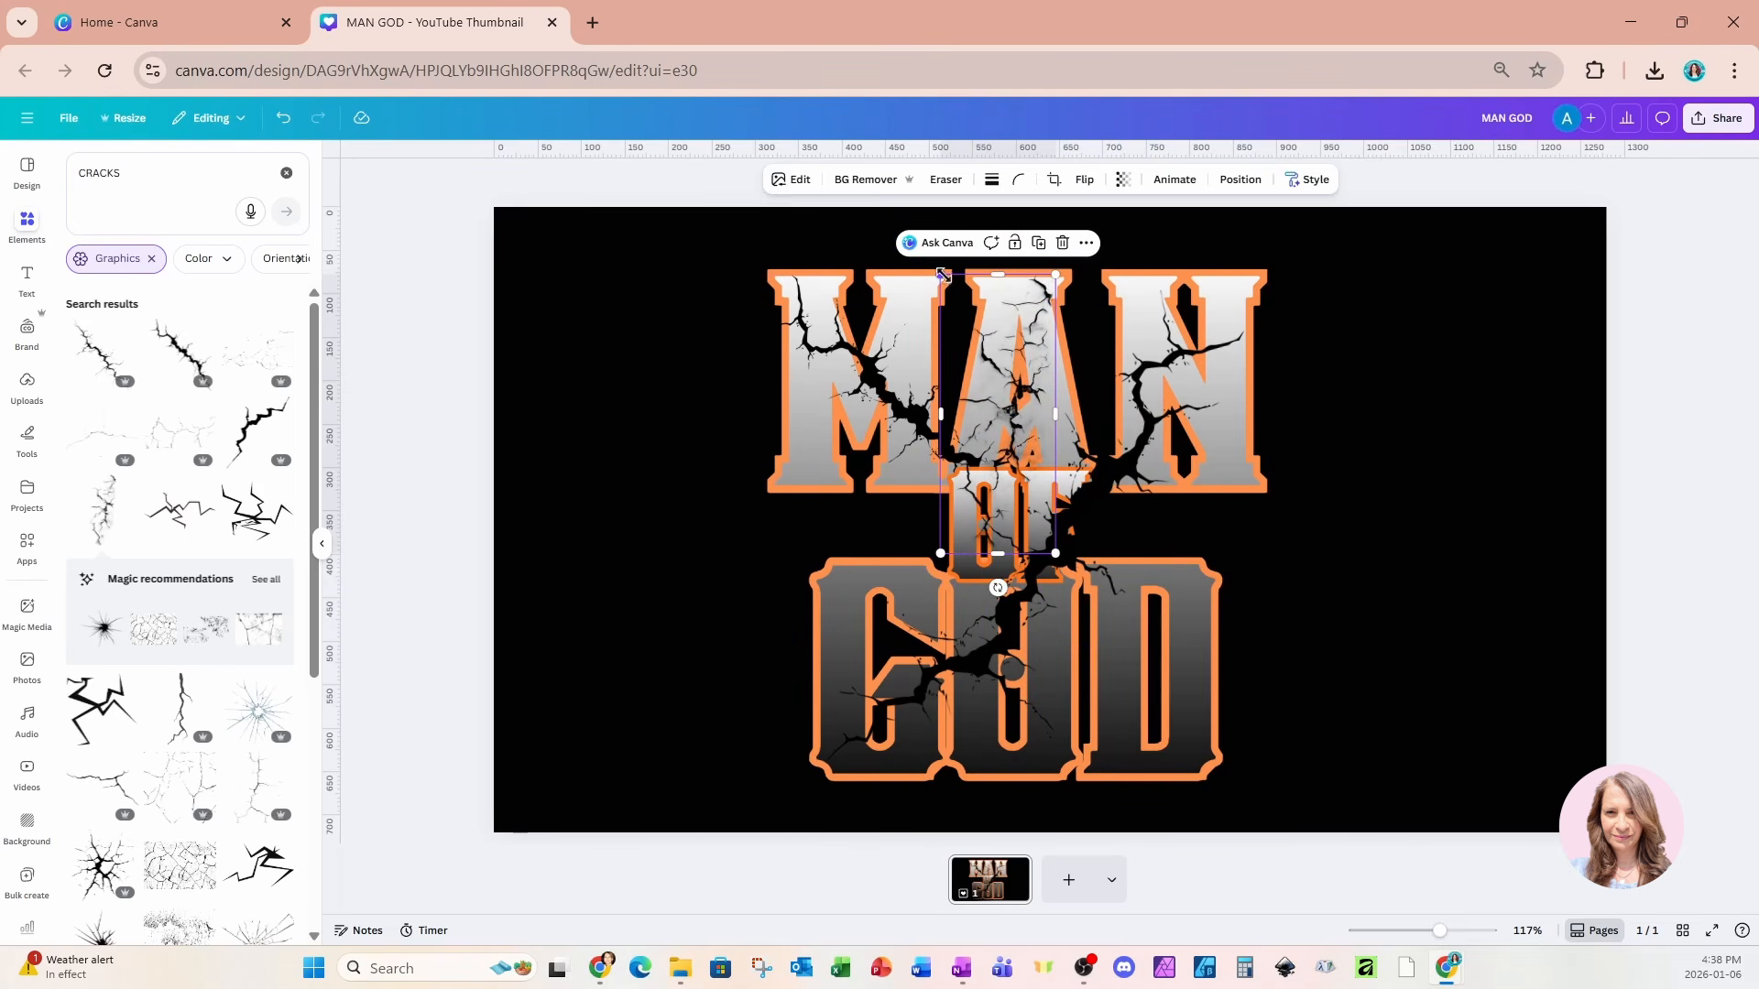
pyautogui.moveTo(942, 275); pyautogui.dragTo(946, 283)
pyautogui.moveTo(1029, 358); pyautogui.dragTo(1029, 335)
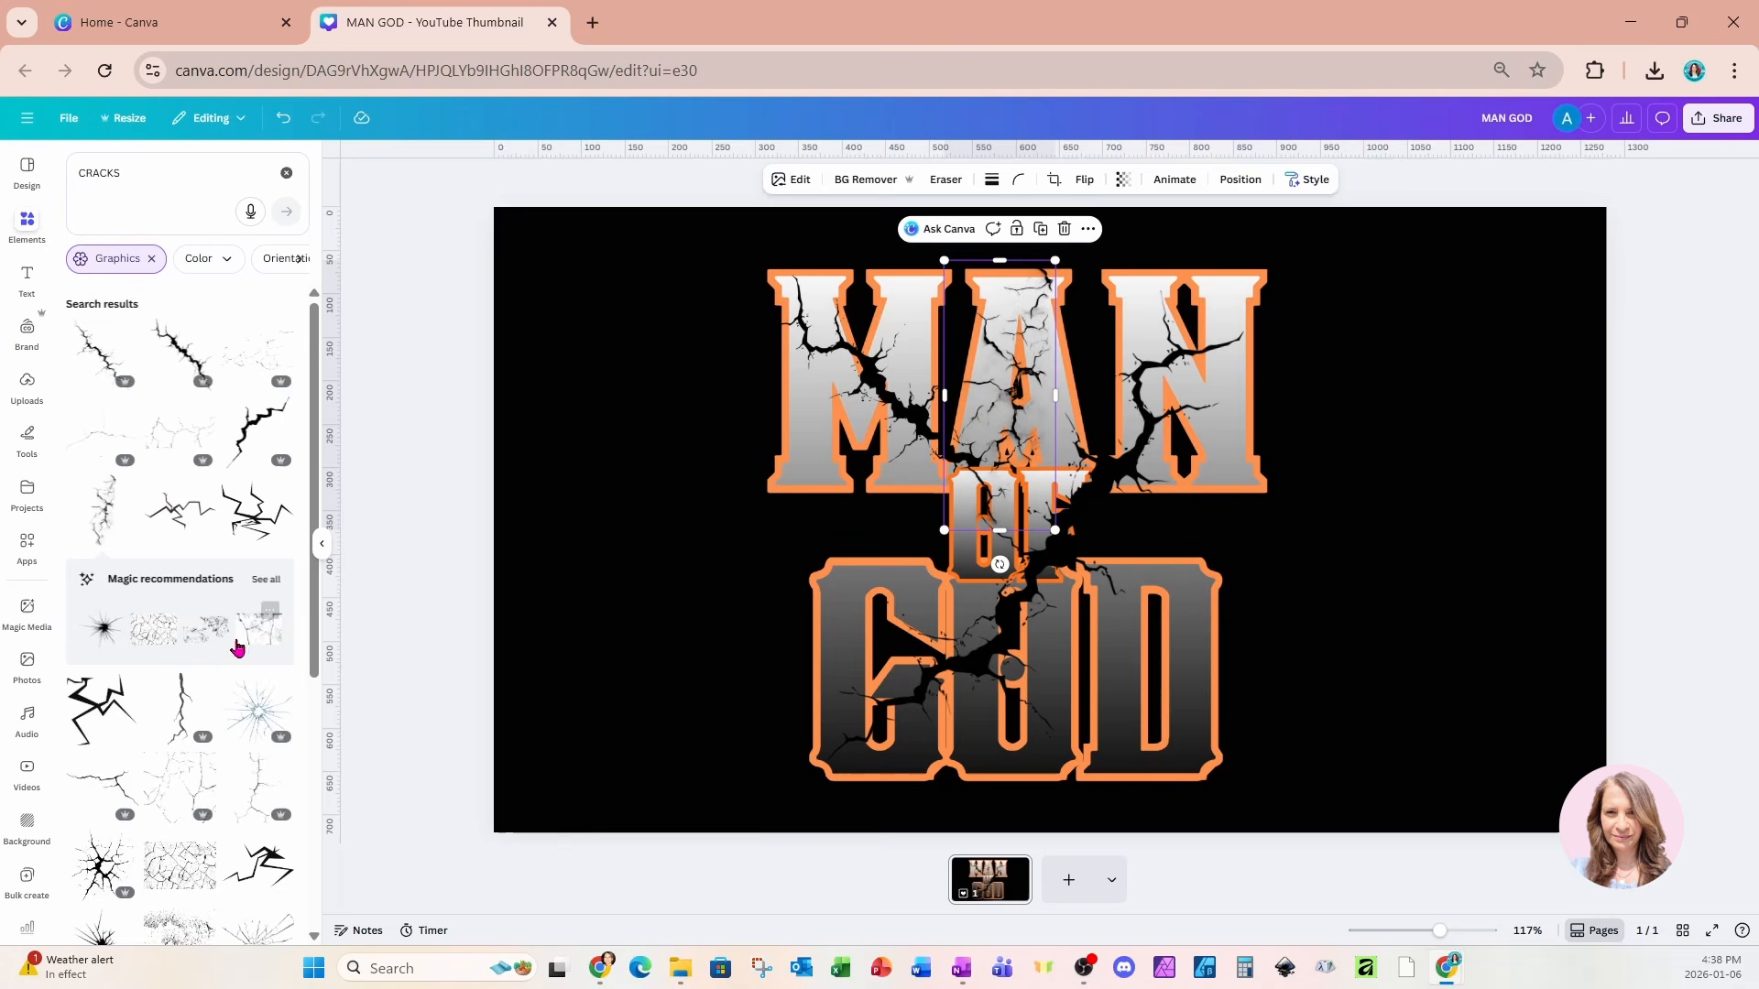
# Step: Add a thin branching crack graphic, shrink it and place it over the N of MAN
pyautogui.click(257, 807)
pyautogui.moveTo(883, 275); pyautogui.dragTo(1050, 512)
pyautogui.moveTo(1129, 671); pyautogui.dragTo(1219, 427)
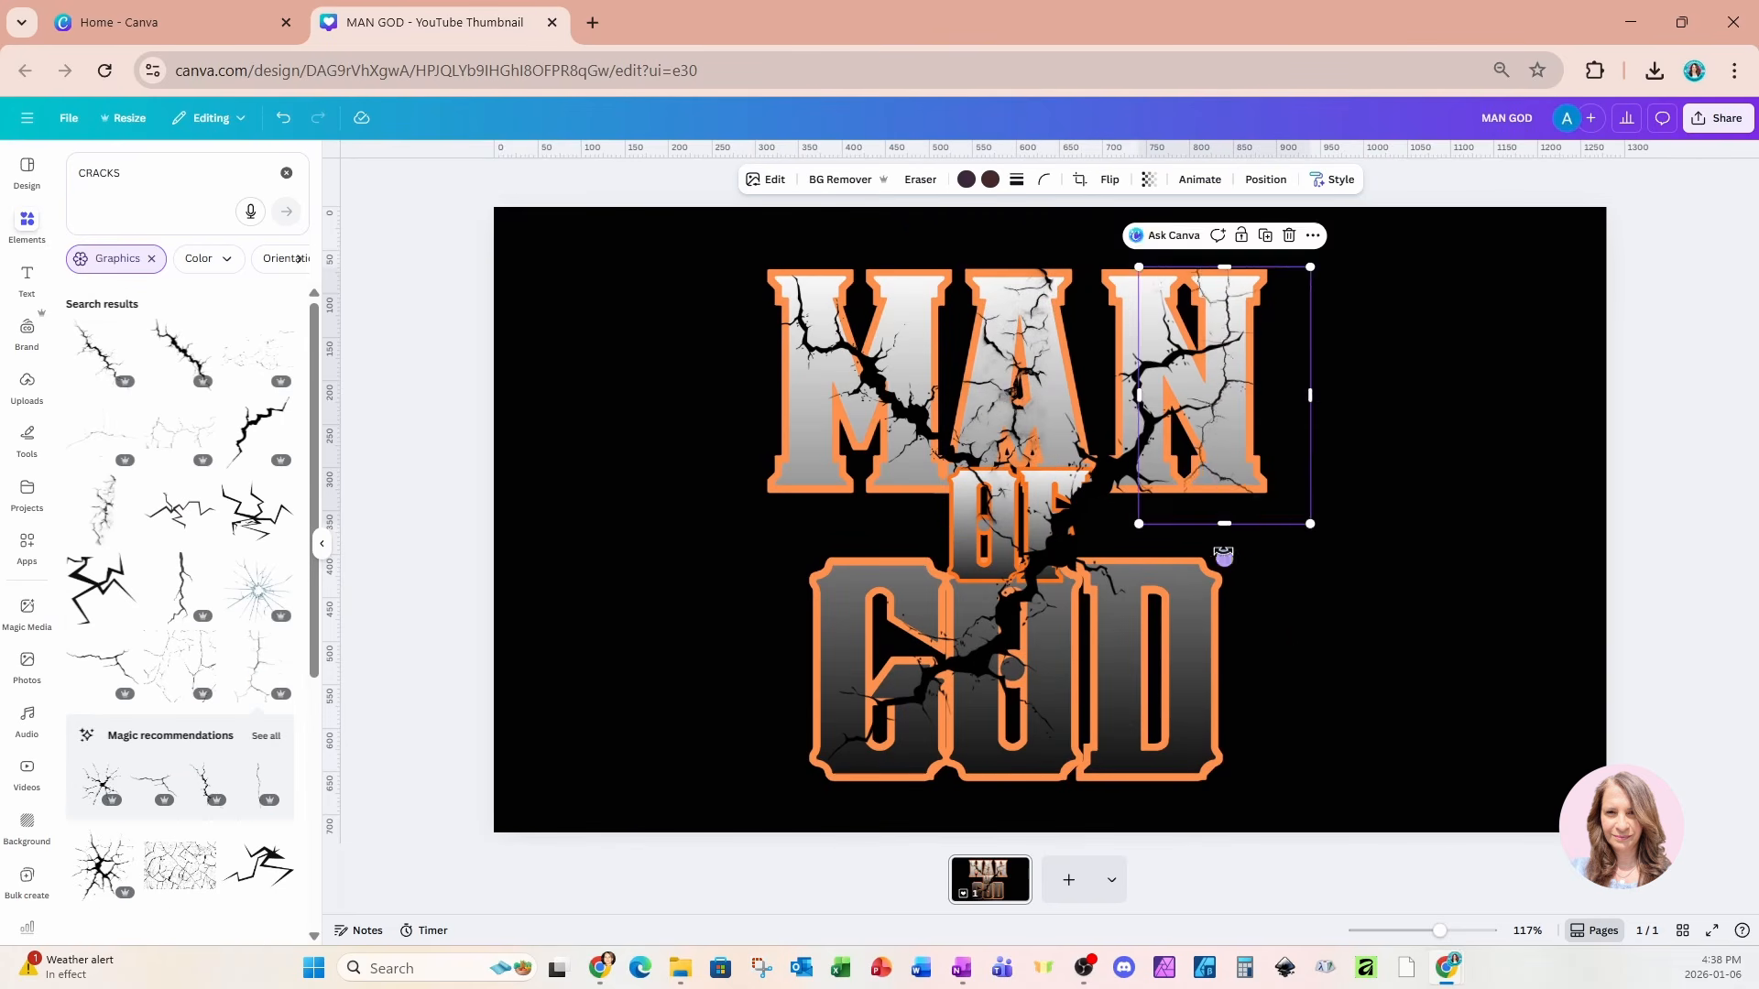
pyautogui.moveTo(1224, 556); pyautogui.dragTo(1159, 546)
# Step: Place another copy of the dense vertical crack over the D of GOD, stretched to cover the whole letter
pyautogui.click(179, 584)
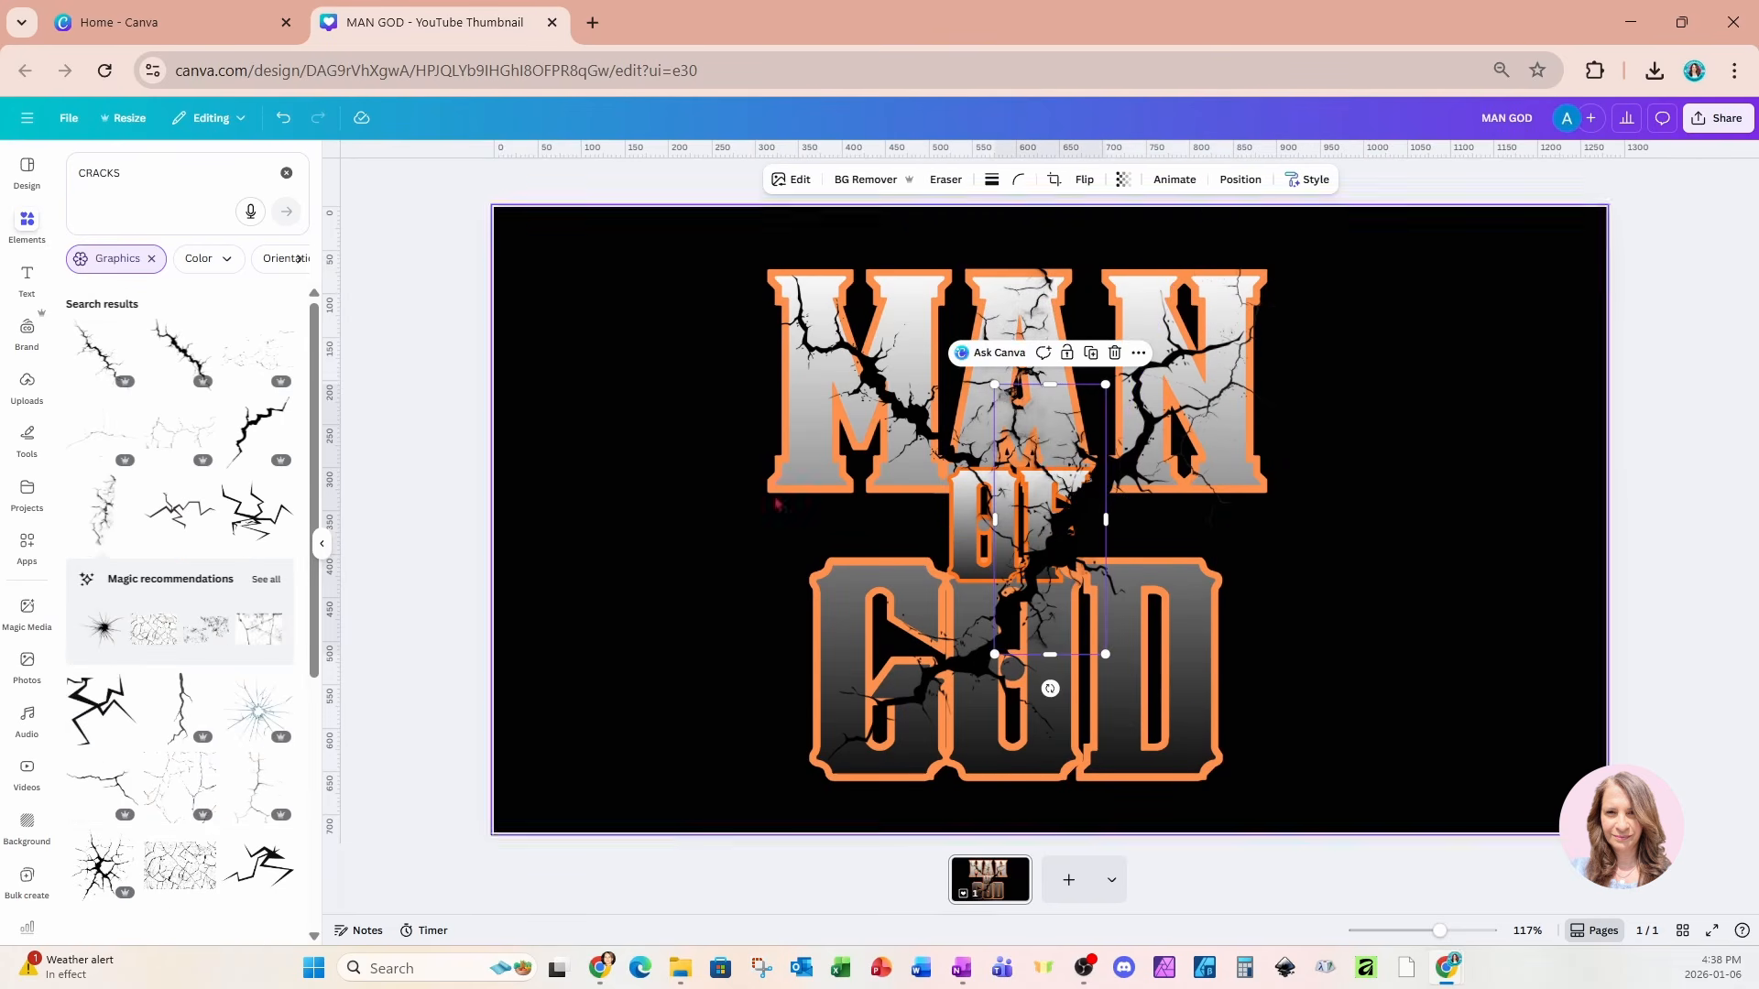
pyautogui.moveTo(1050, 518); pyautogui.dragTo(1106, 560)
pyautogui.moveTo(1182, 669); pyautogui.dragTo(1210, 674)
pyautogui.moveTo(1152, 775); pyautogui.dragTo(1156, 788)
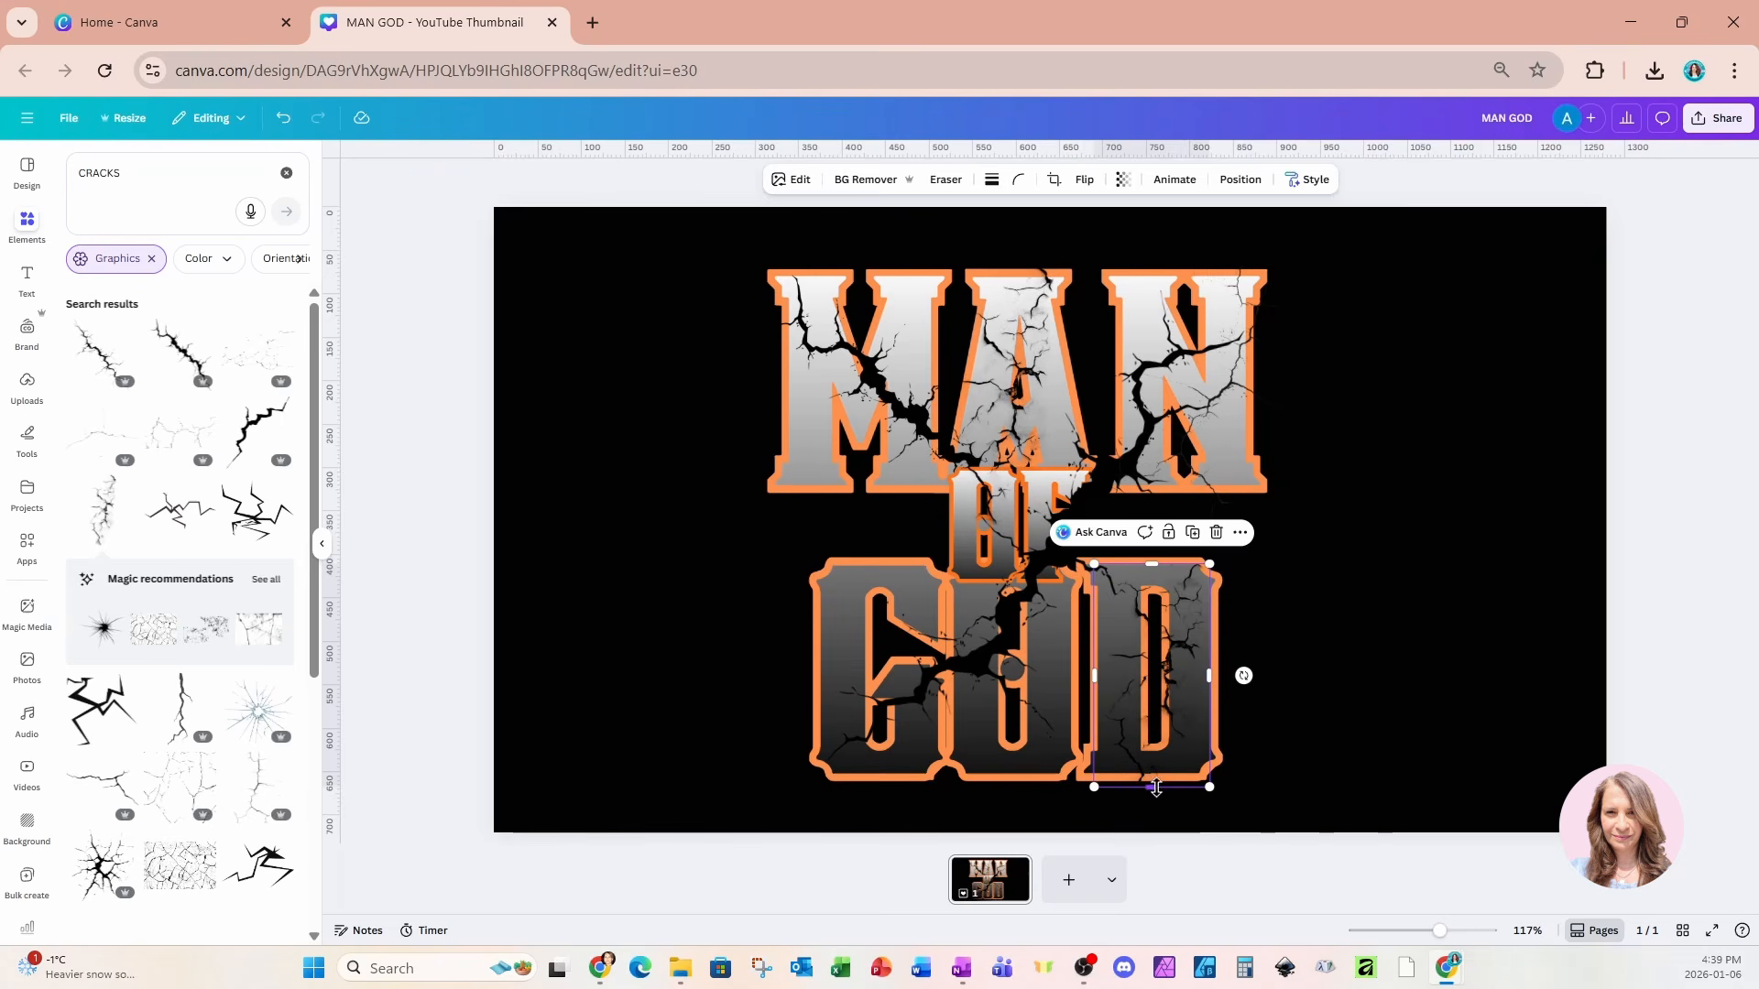
pyautogui.moveTo(1209, 675); pyautogui.dragTo(1225, 675)
# Step: Add the first diagonal crack graphic from the results, shrink it and place it over the G of GOD
pyautogui.scroll(-1, 206, 741)
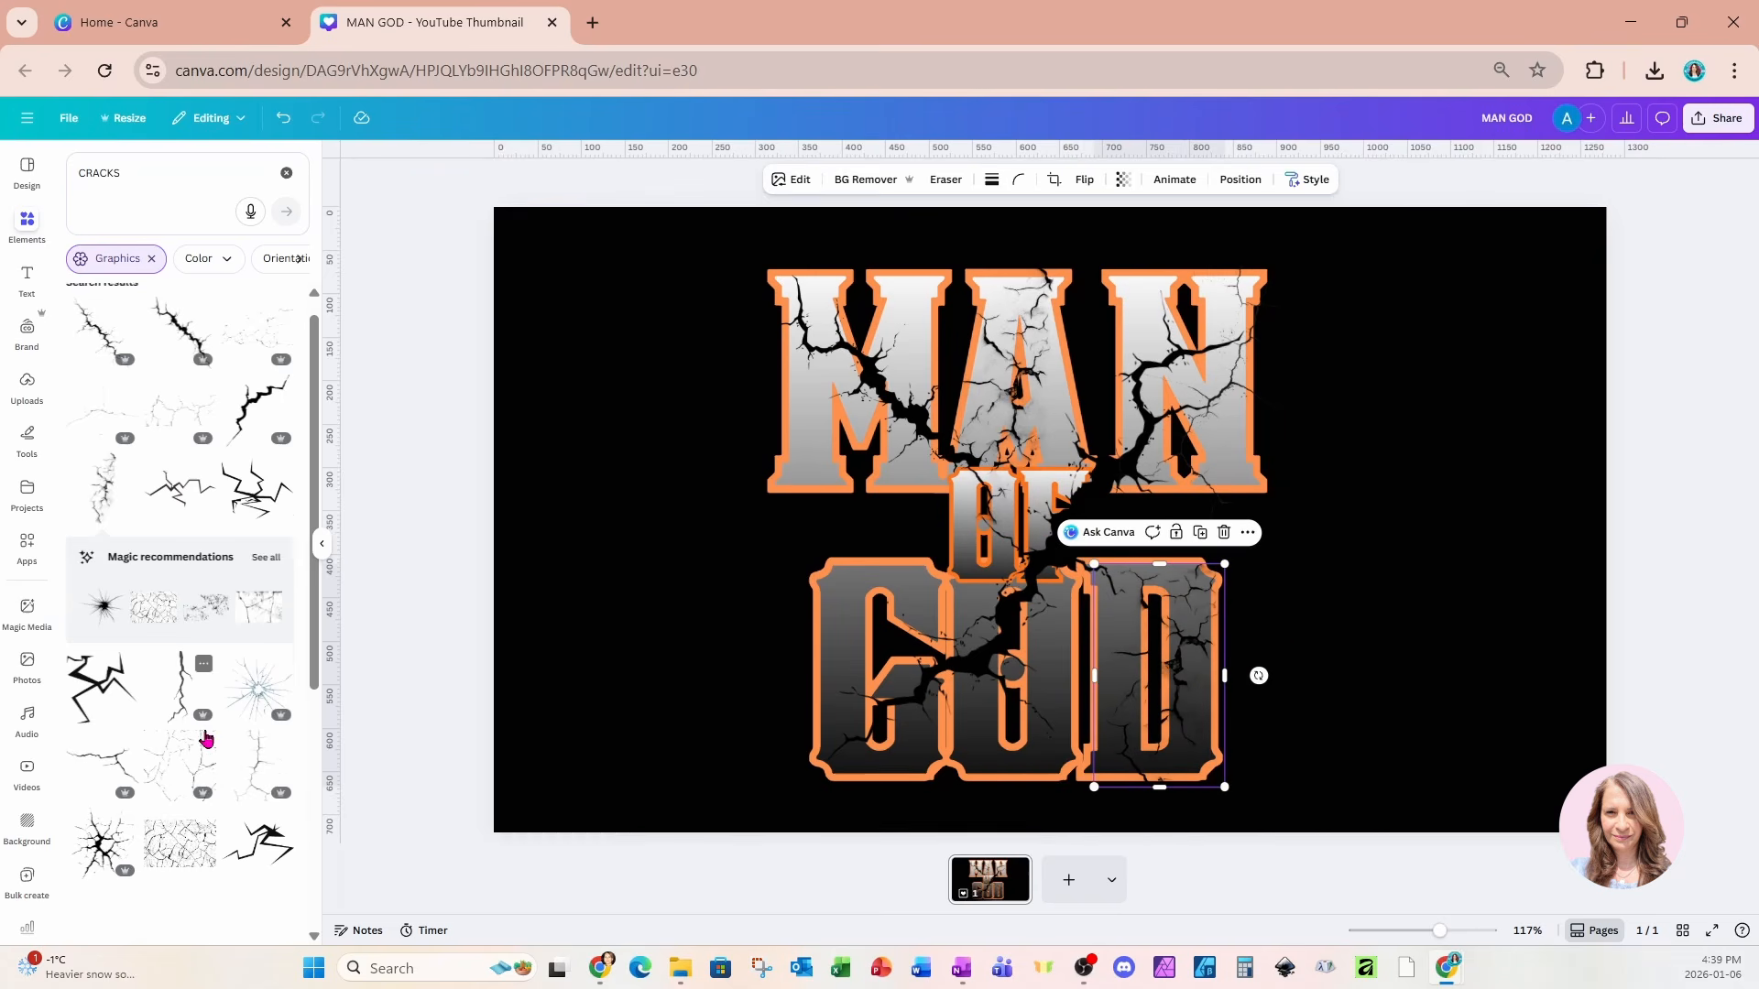
pyautogui.scroll(1, 206, 740)
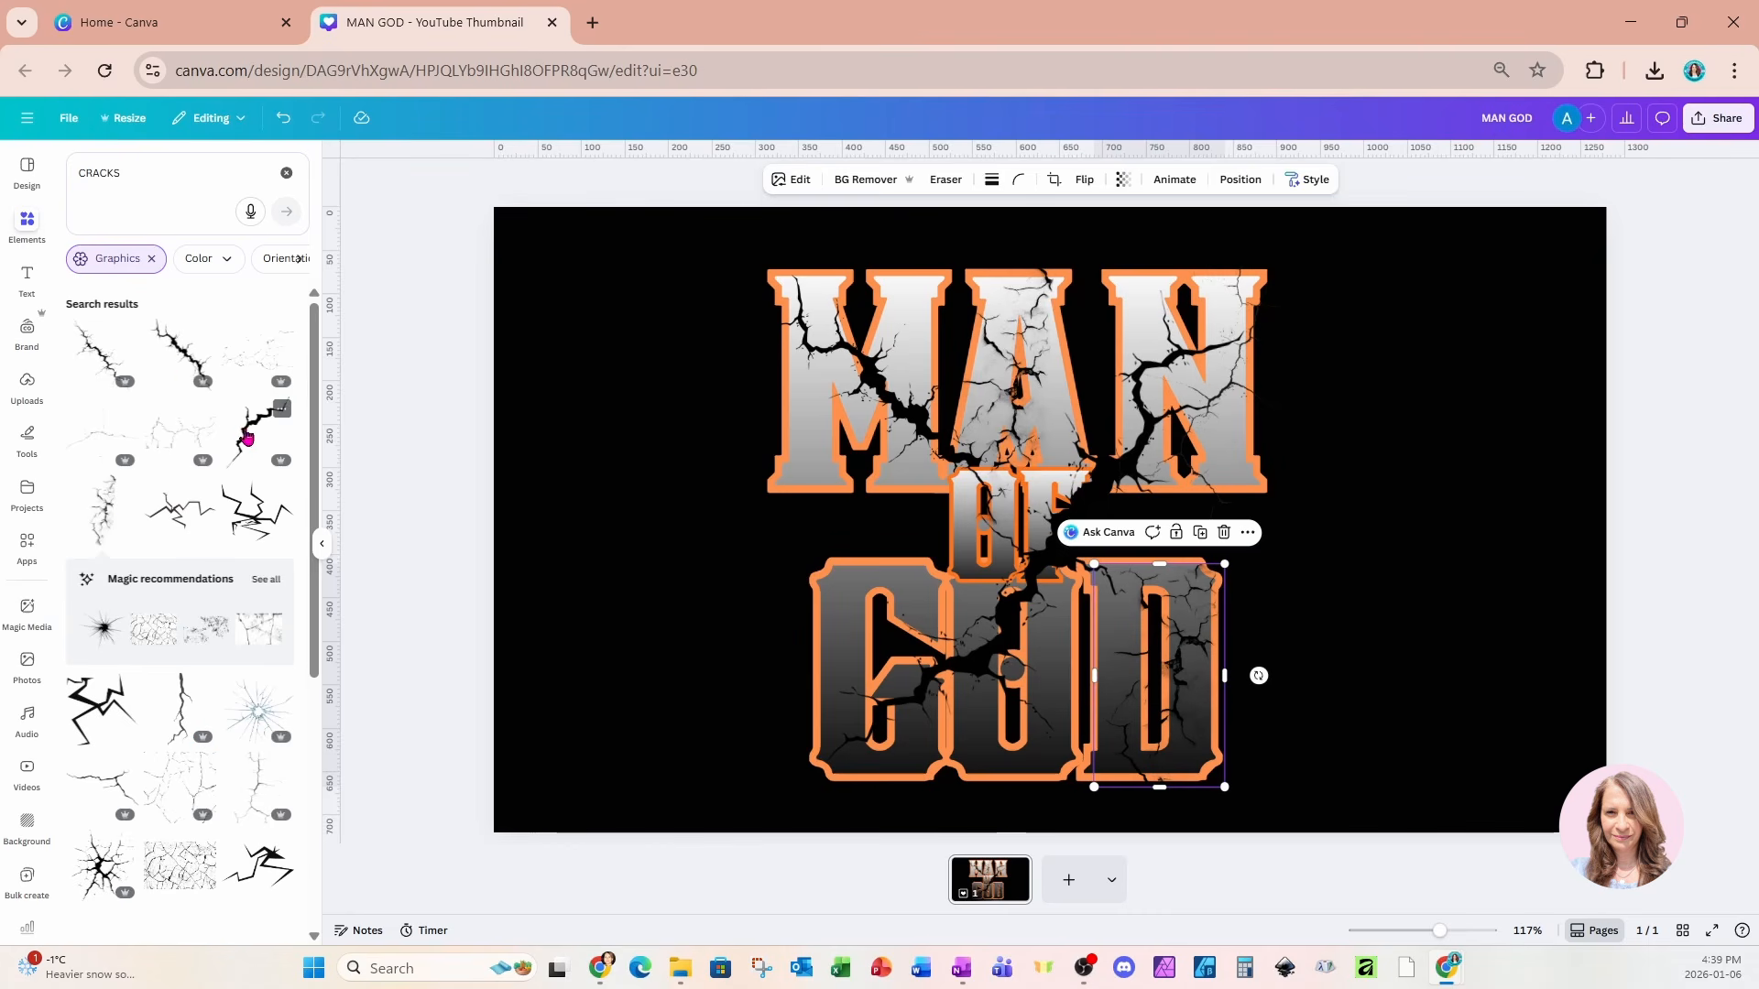
pyautogui.click(121, 341)
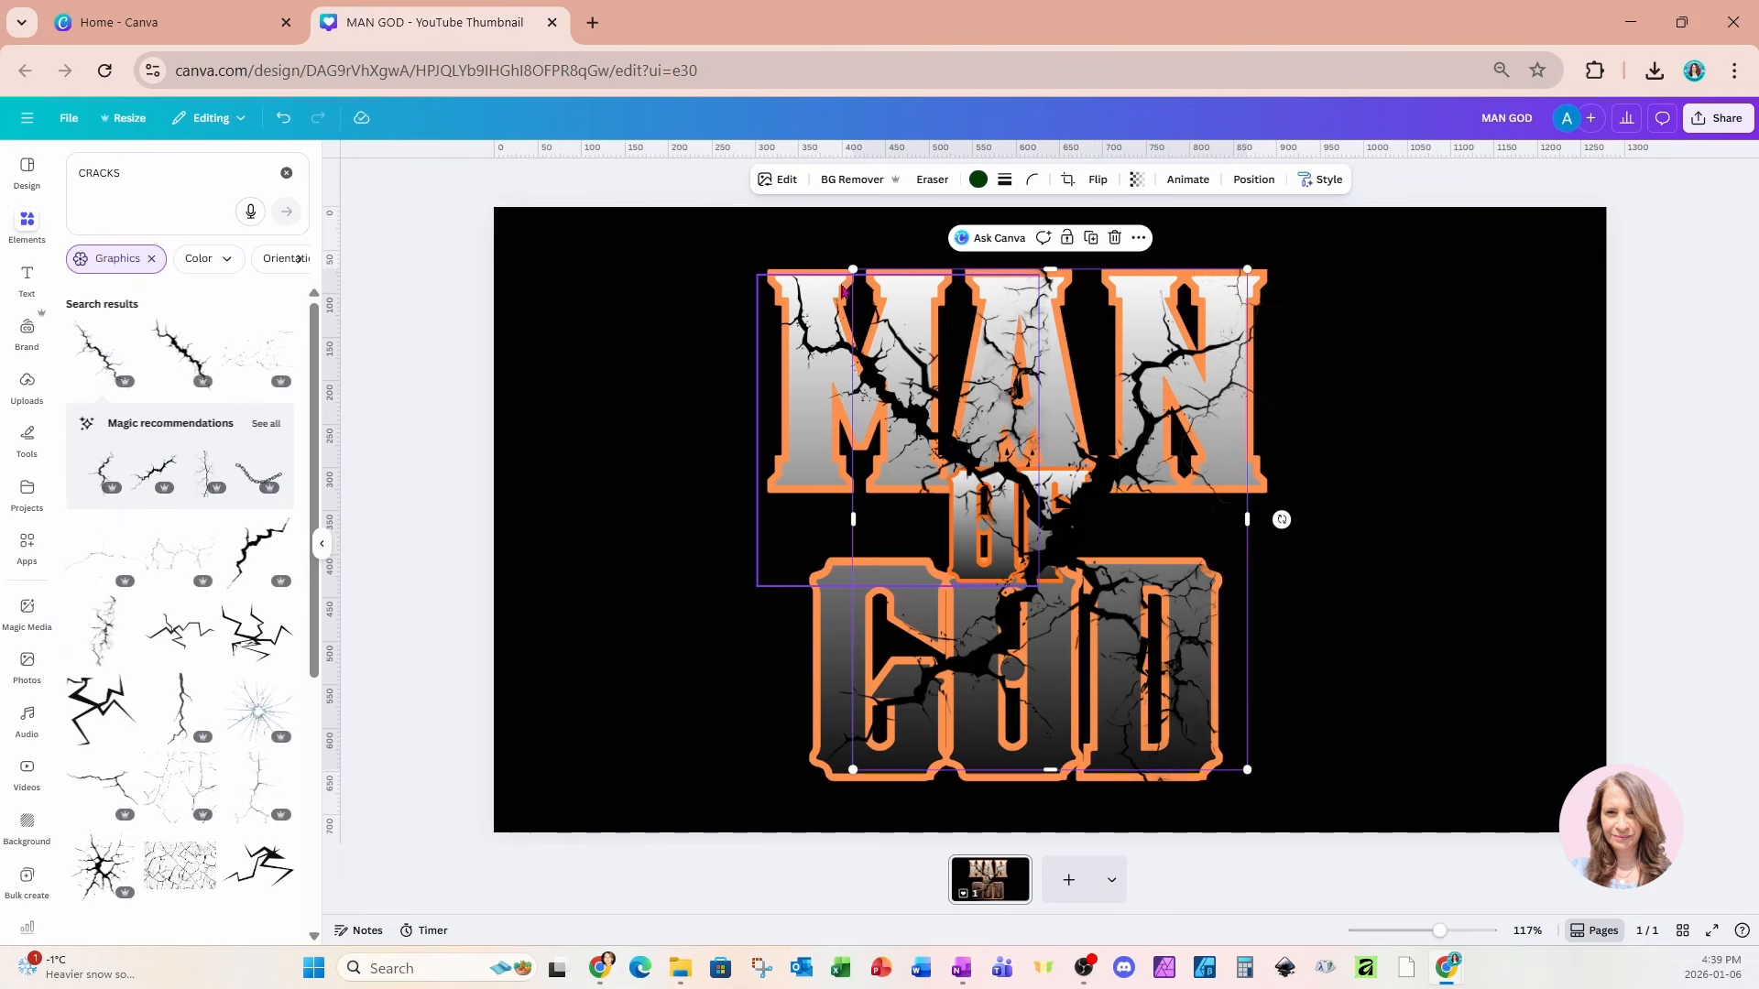
pyautogui.moveTo(853, 270); pyautogui.dragTo(1175, 523)
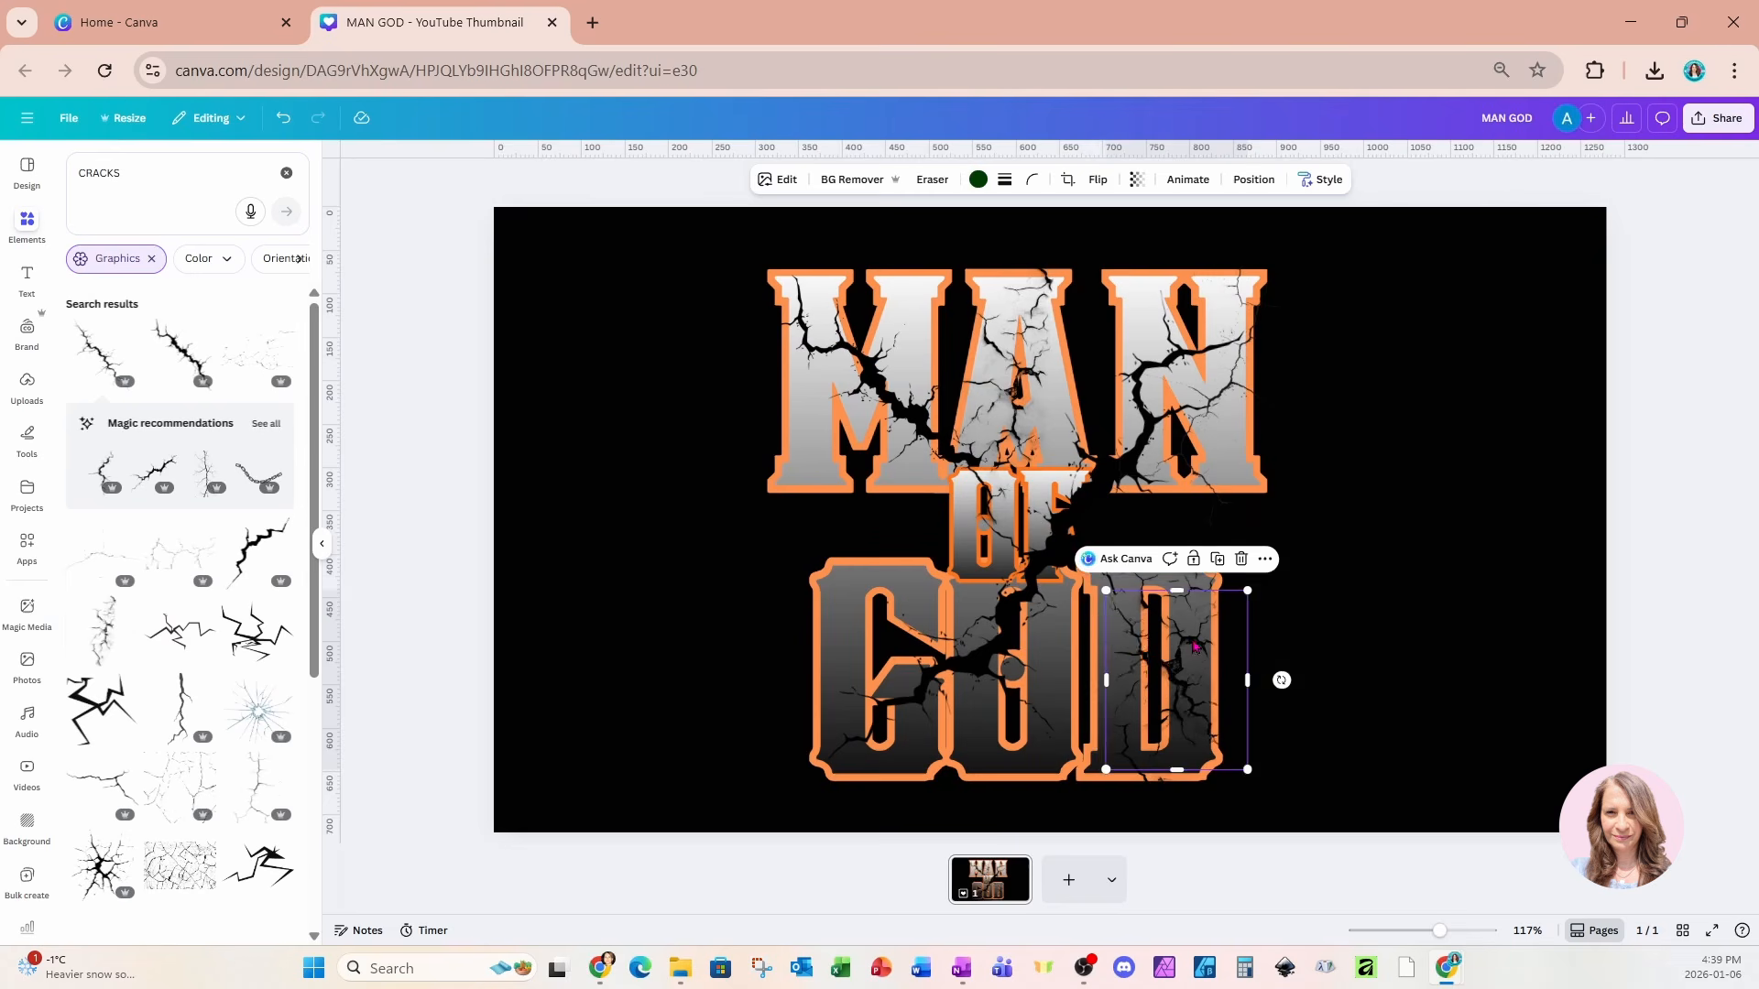
pyautogui.moveTo(1177, 682); pyautogui.dragTo(891, 649)
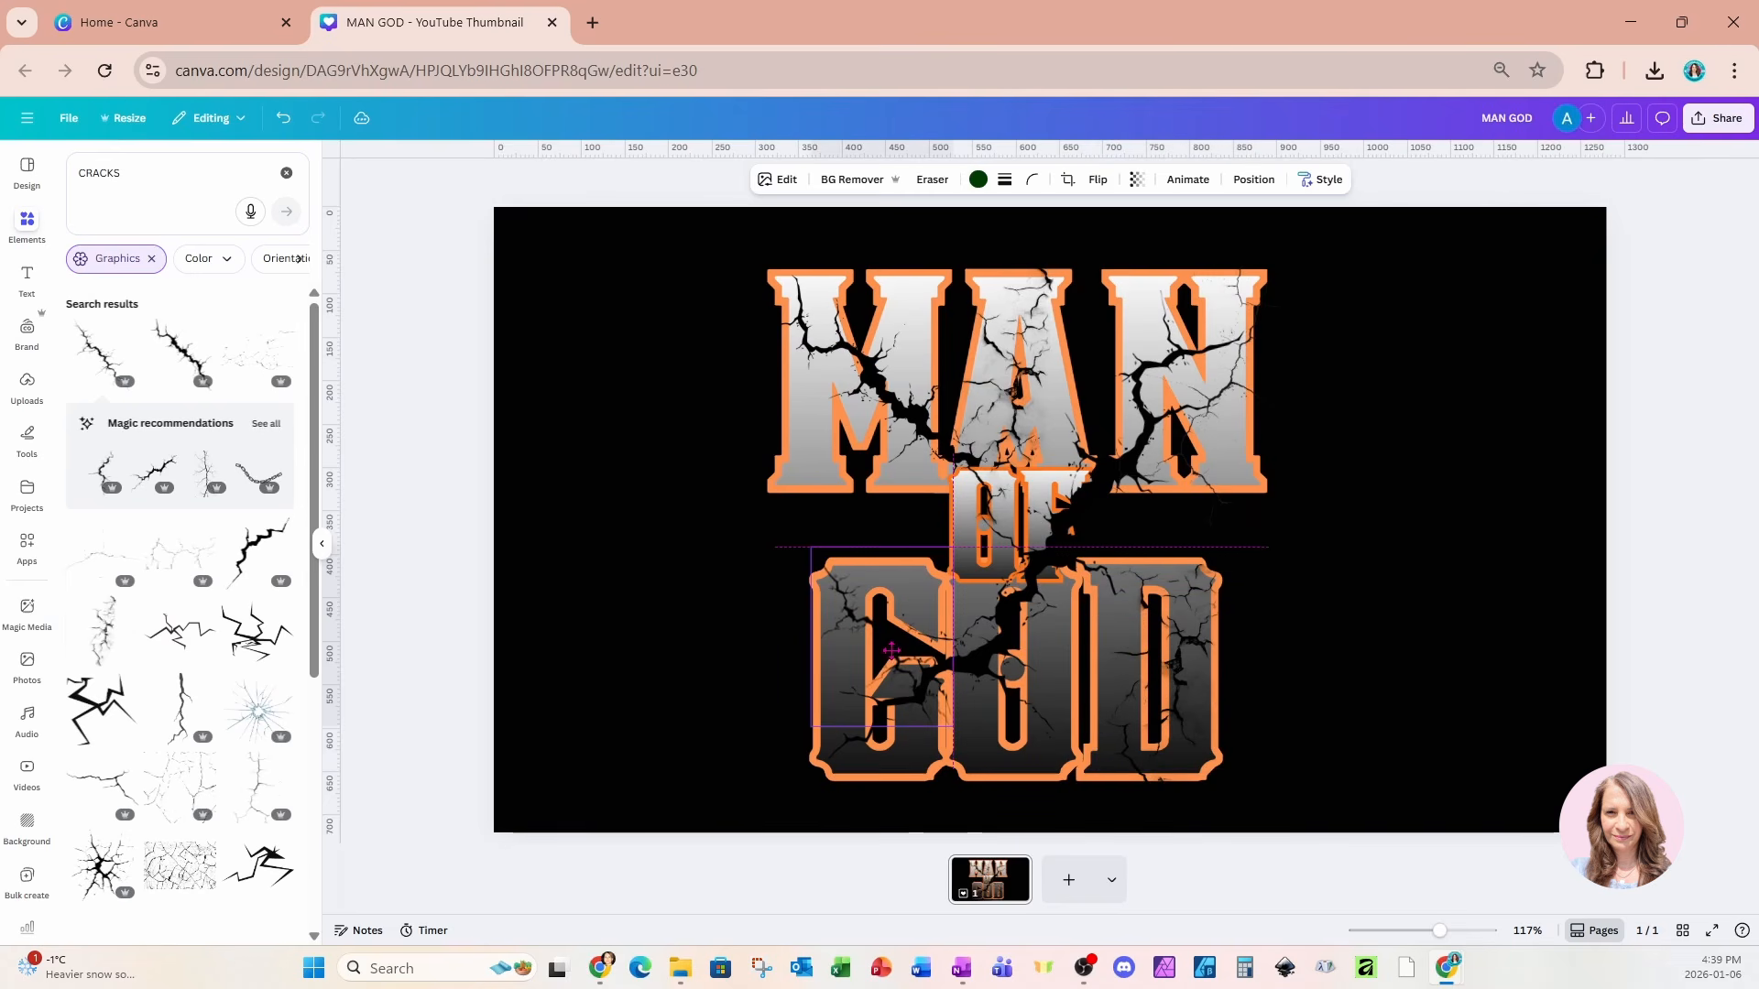
# Step: Move the OF text to the top of the layer order, above all the cracks
pyautogui.click(1251, 181)
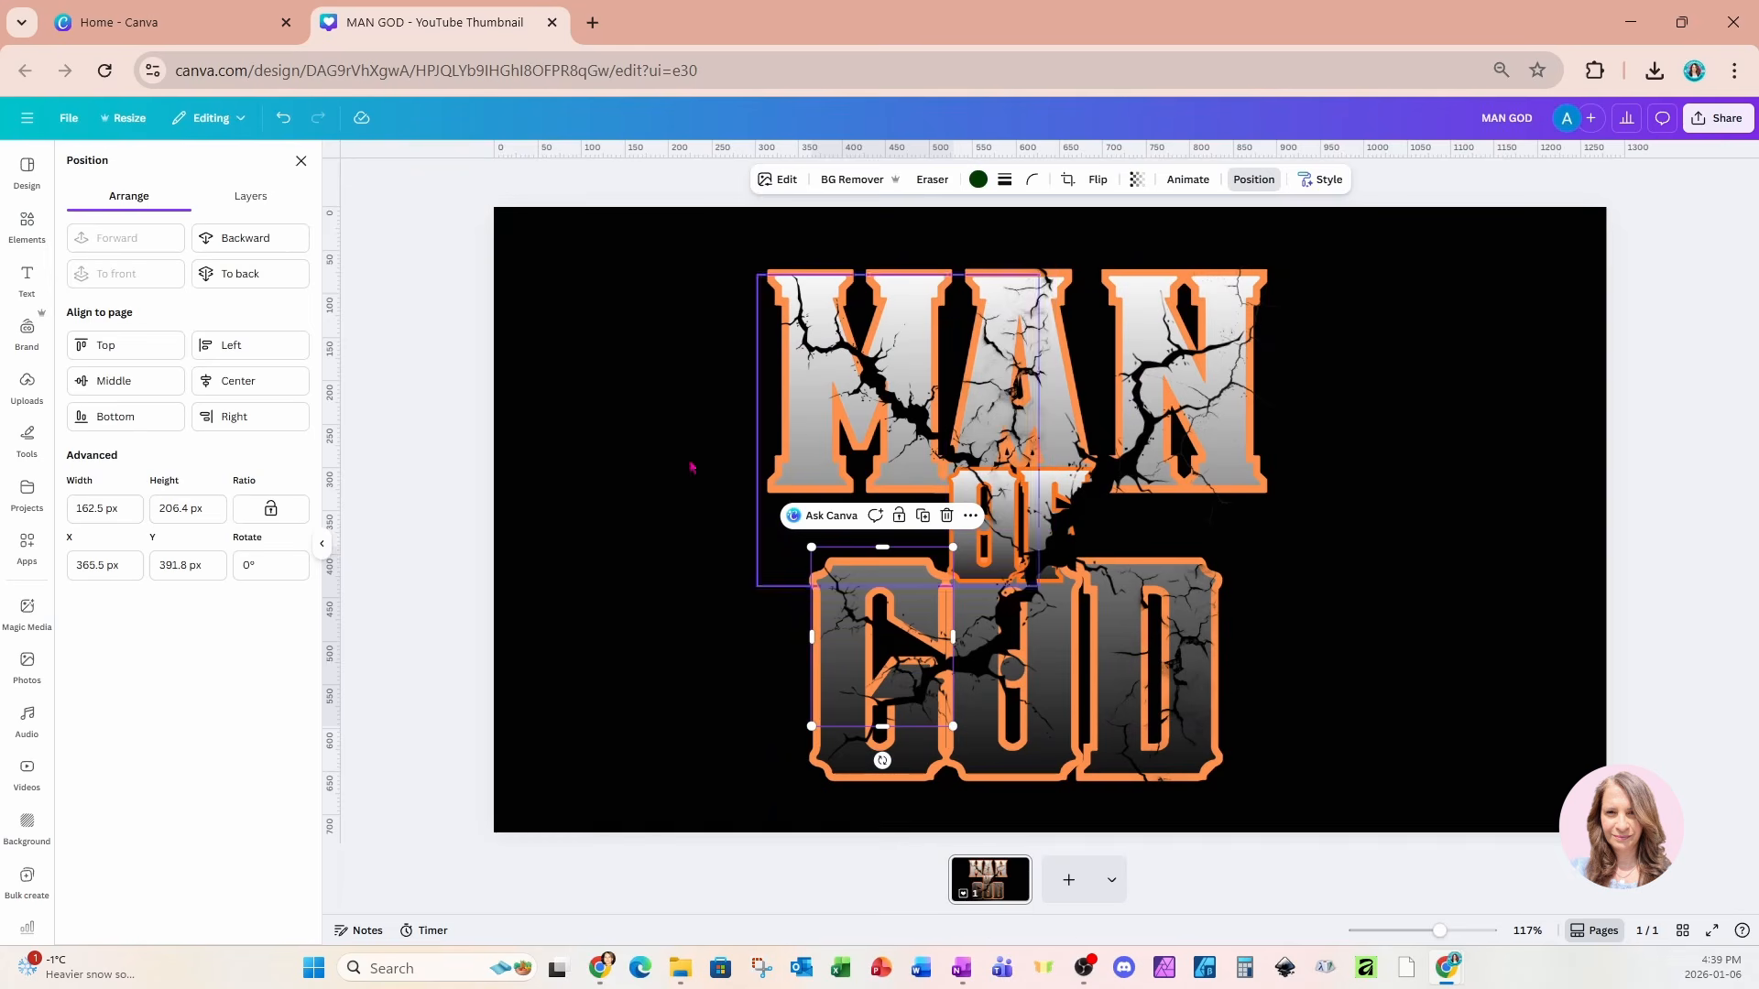
pyautogui.click(253, 198)
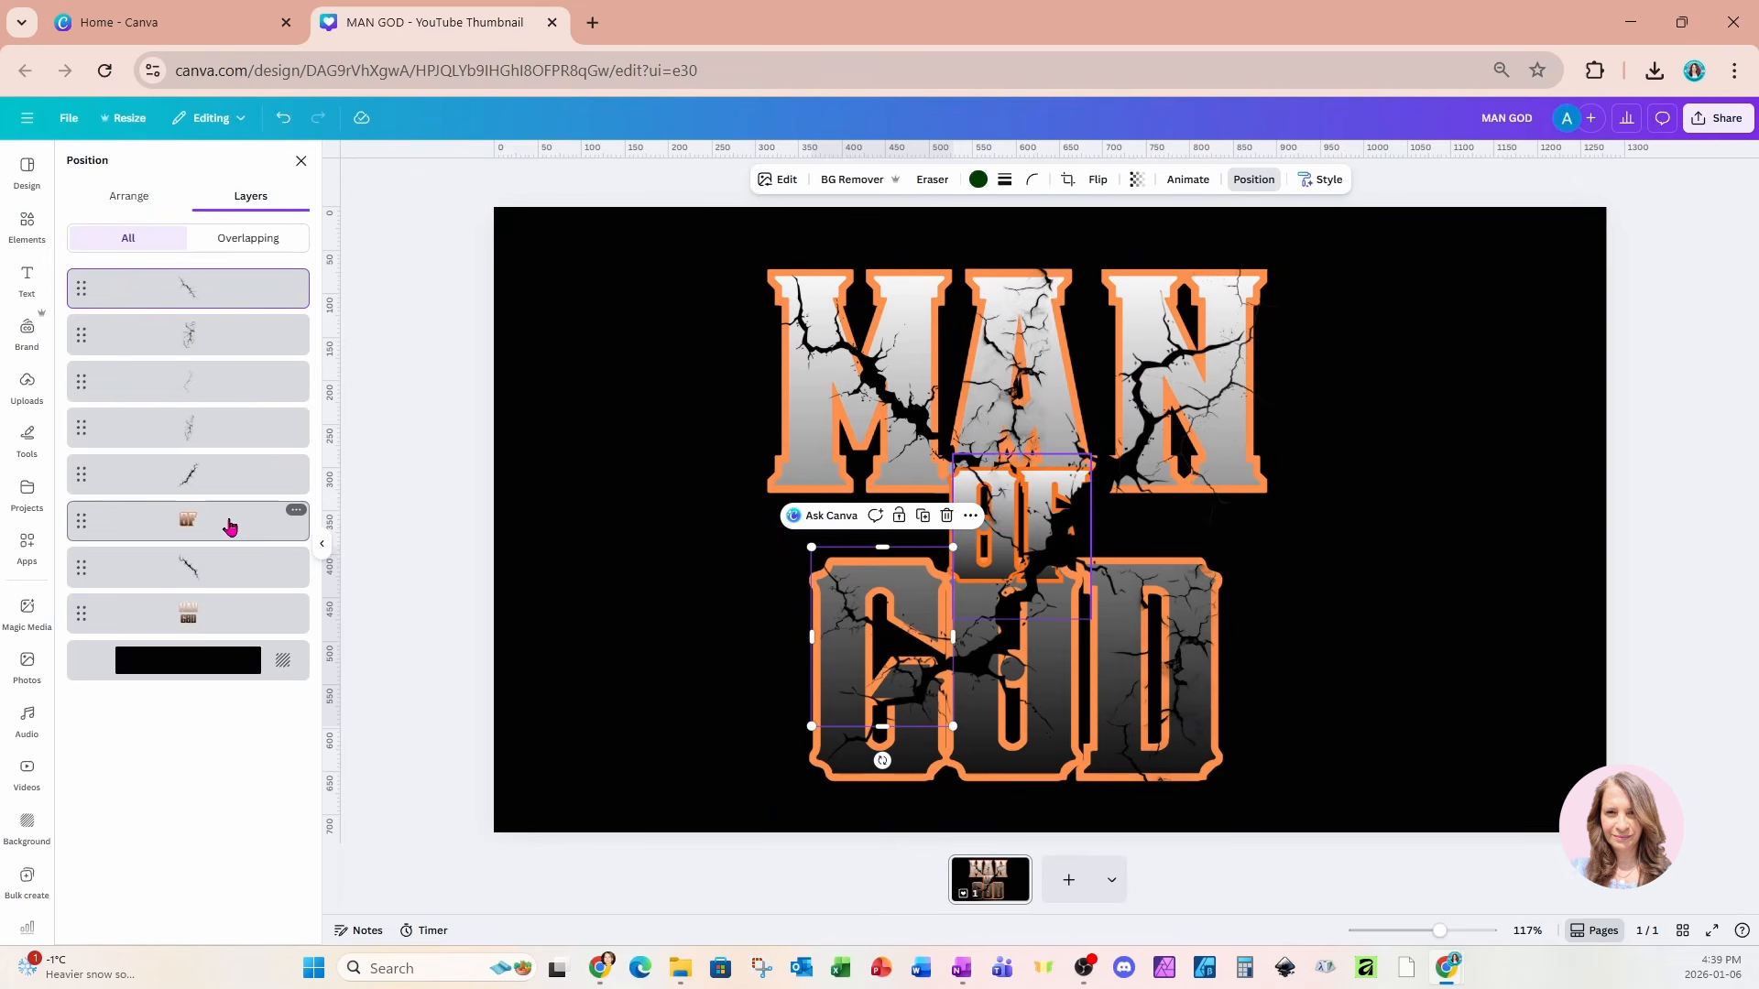
pyautogui.moveTo(228, 523); pyautogui.dragTo(235, 284)
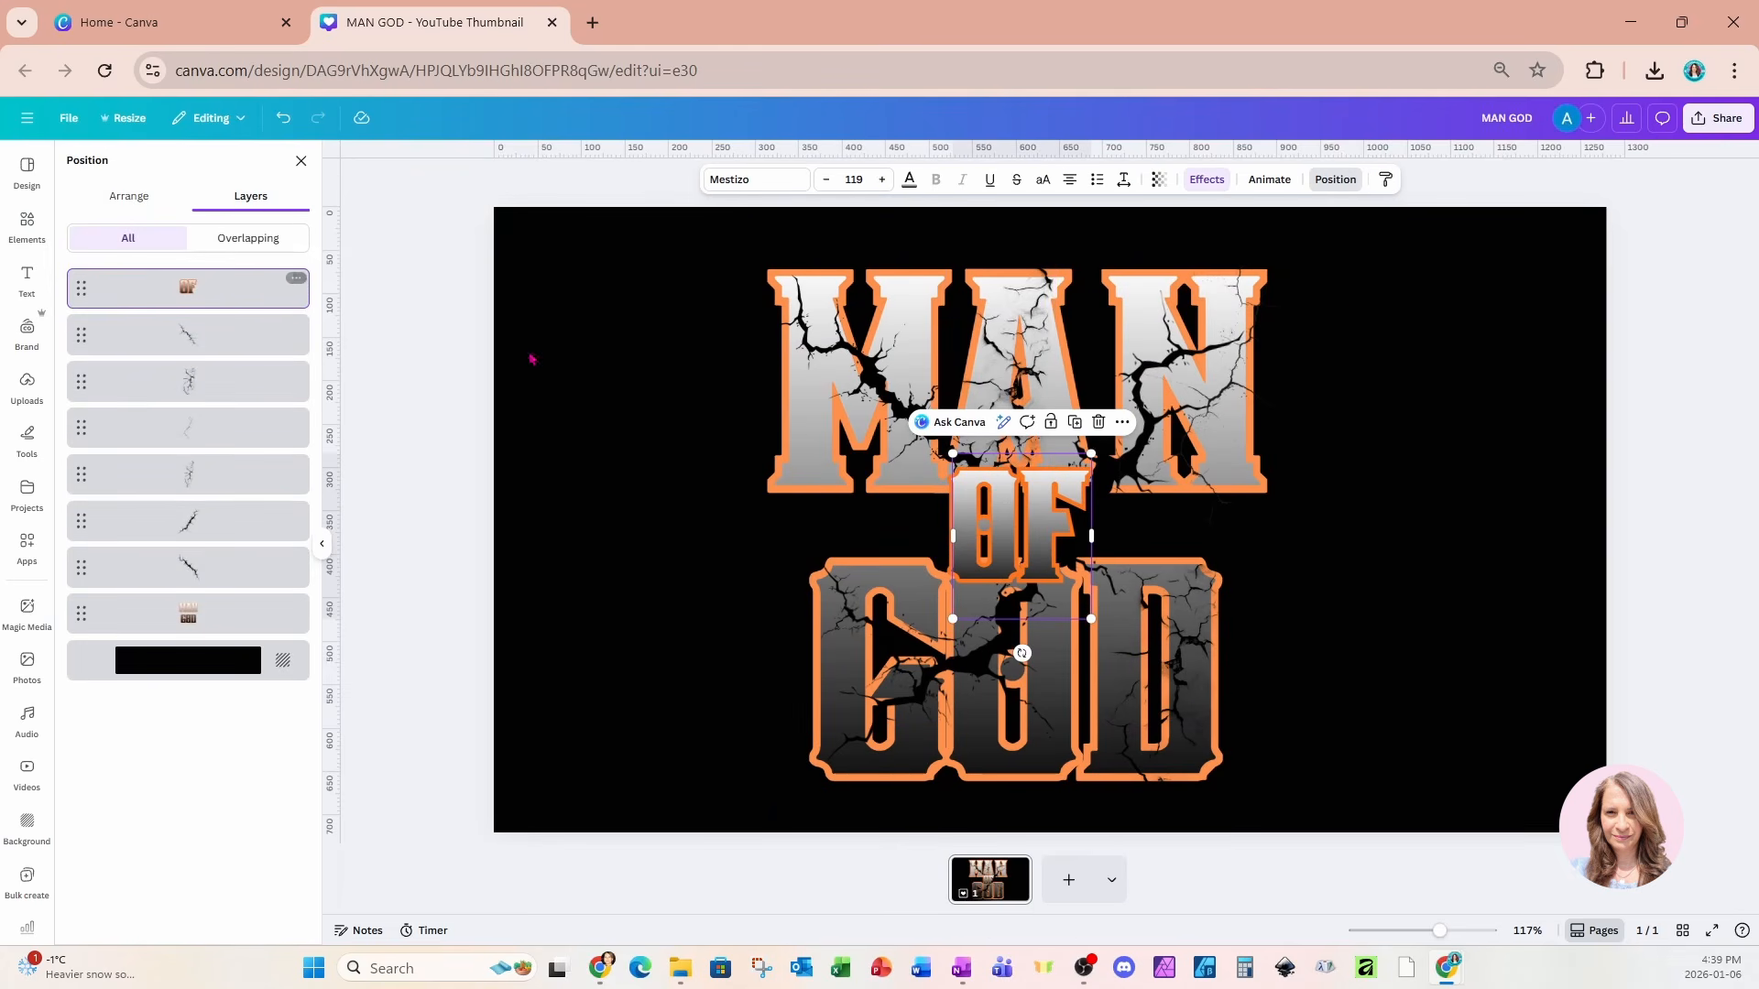
pyautogui.click(1420, 392)
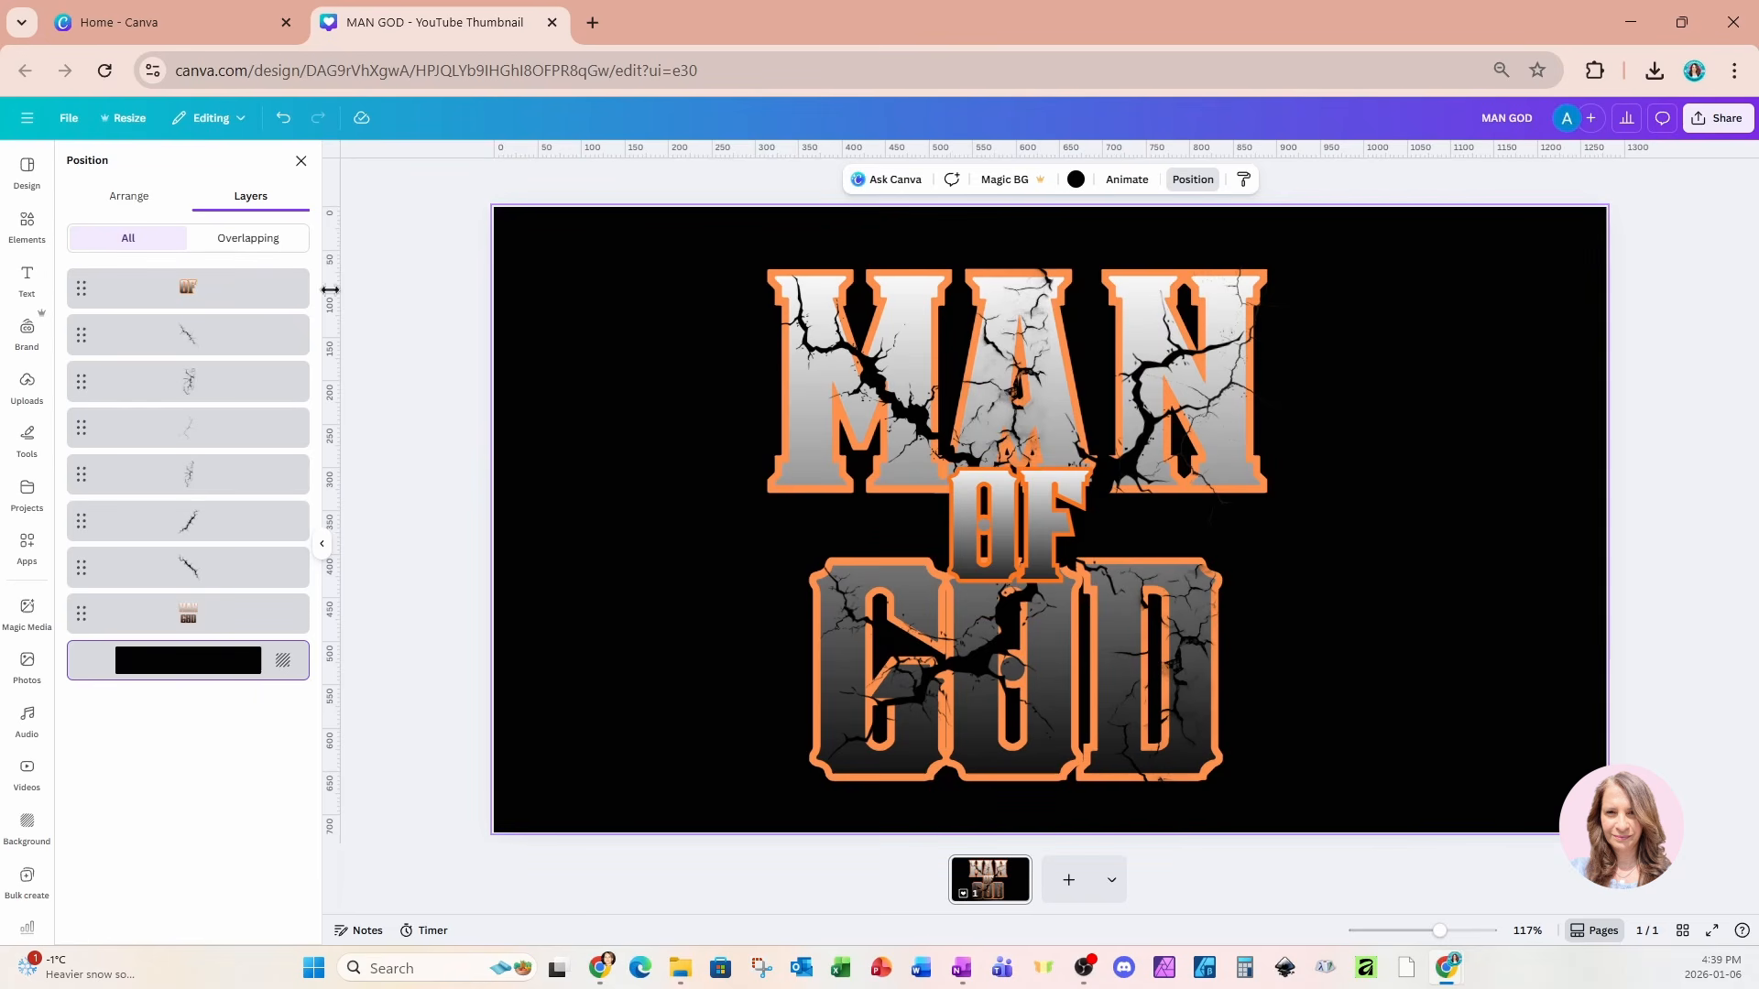
# Step: Search the element graphics for FIRE
pyautogui.click(21, 236)
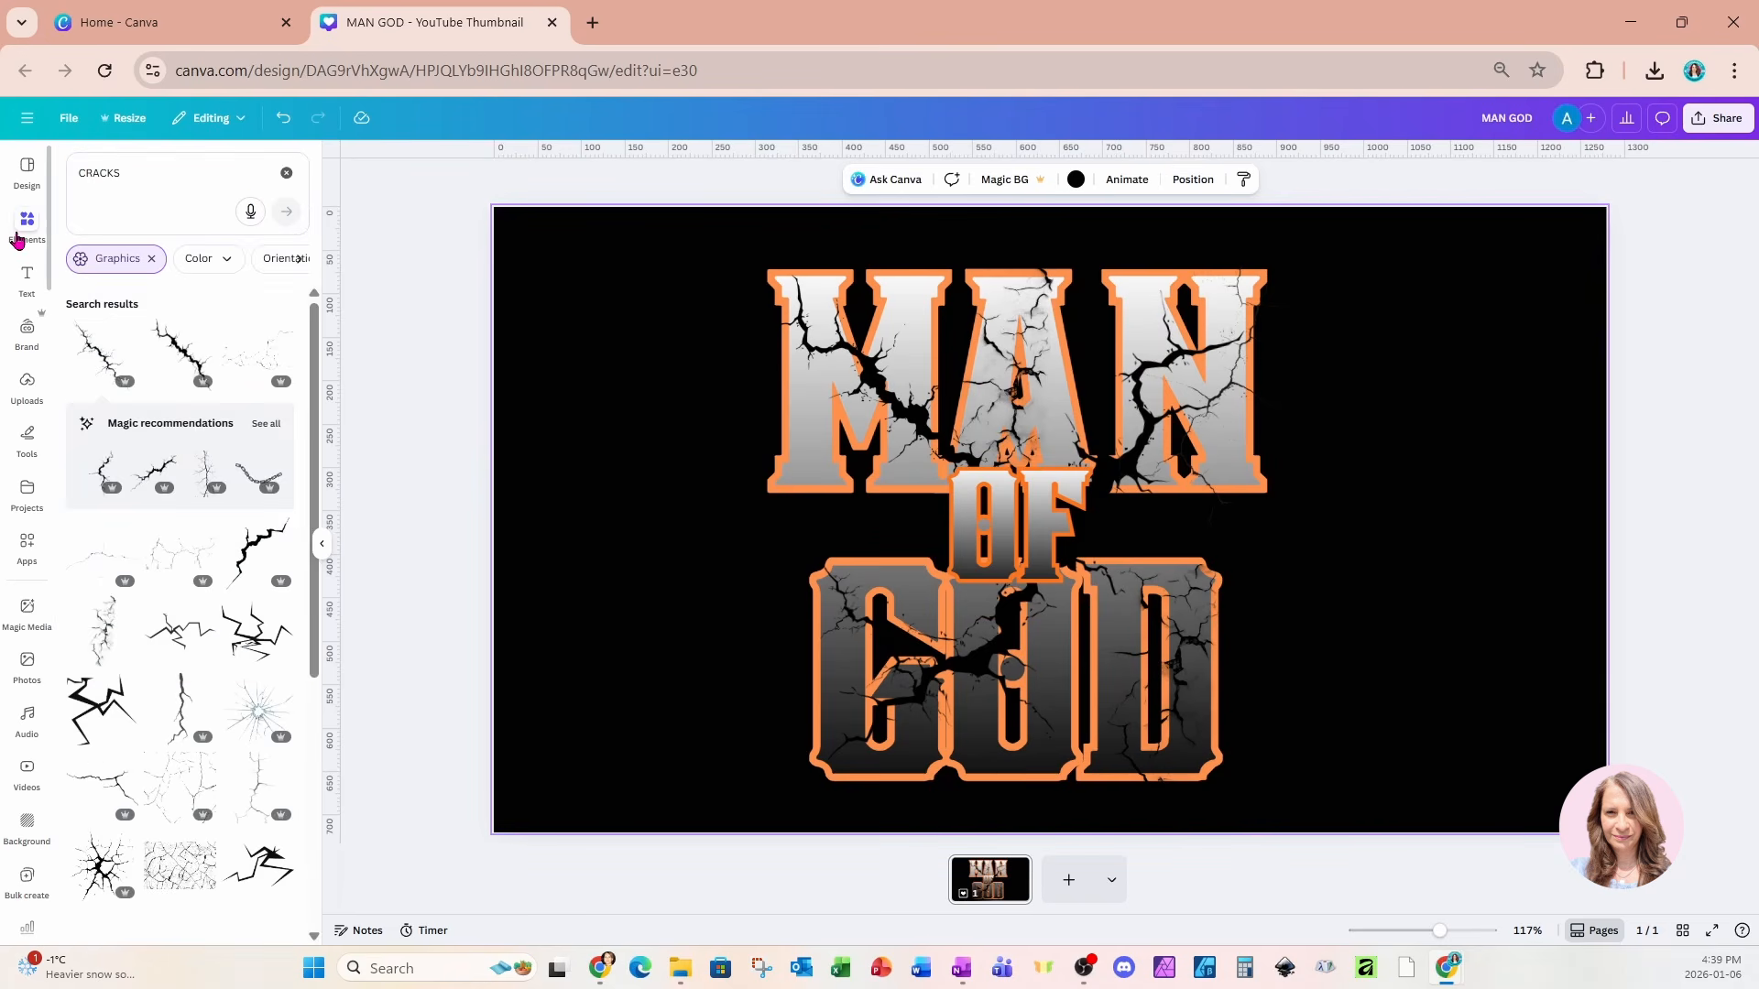
pyautogui.click(132, 172)
pyautogui.write('FIRE')
pyautogui.press('Return')
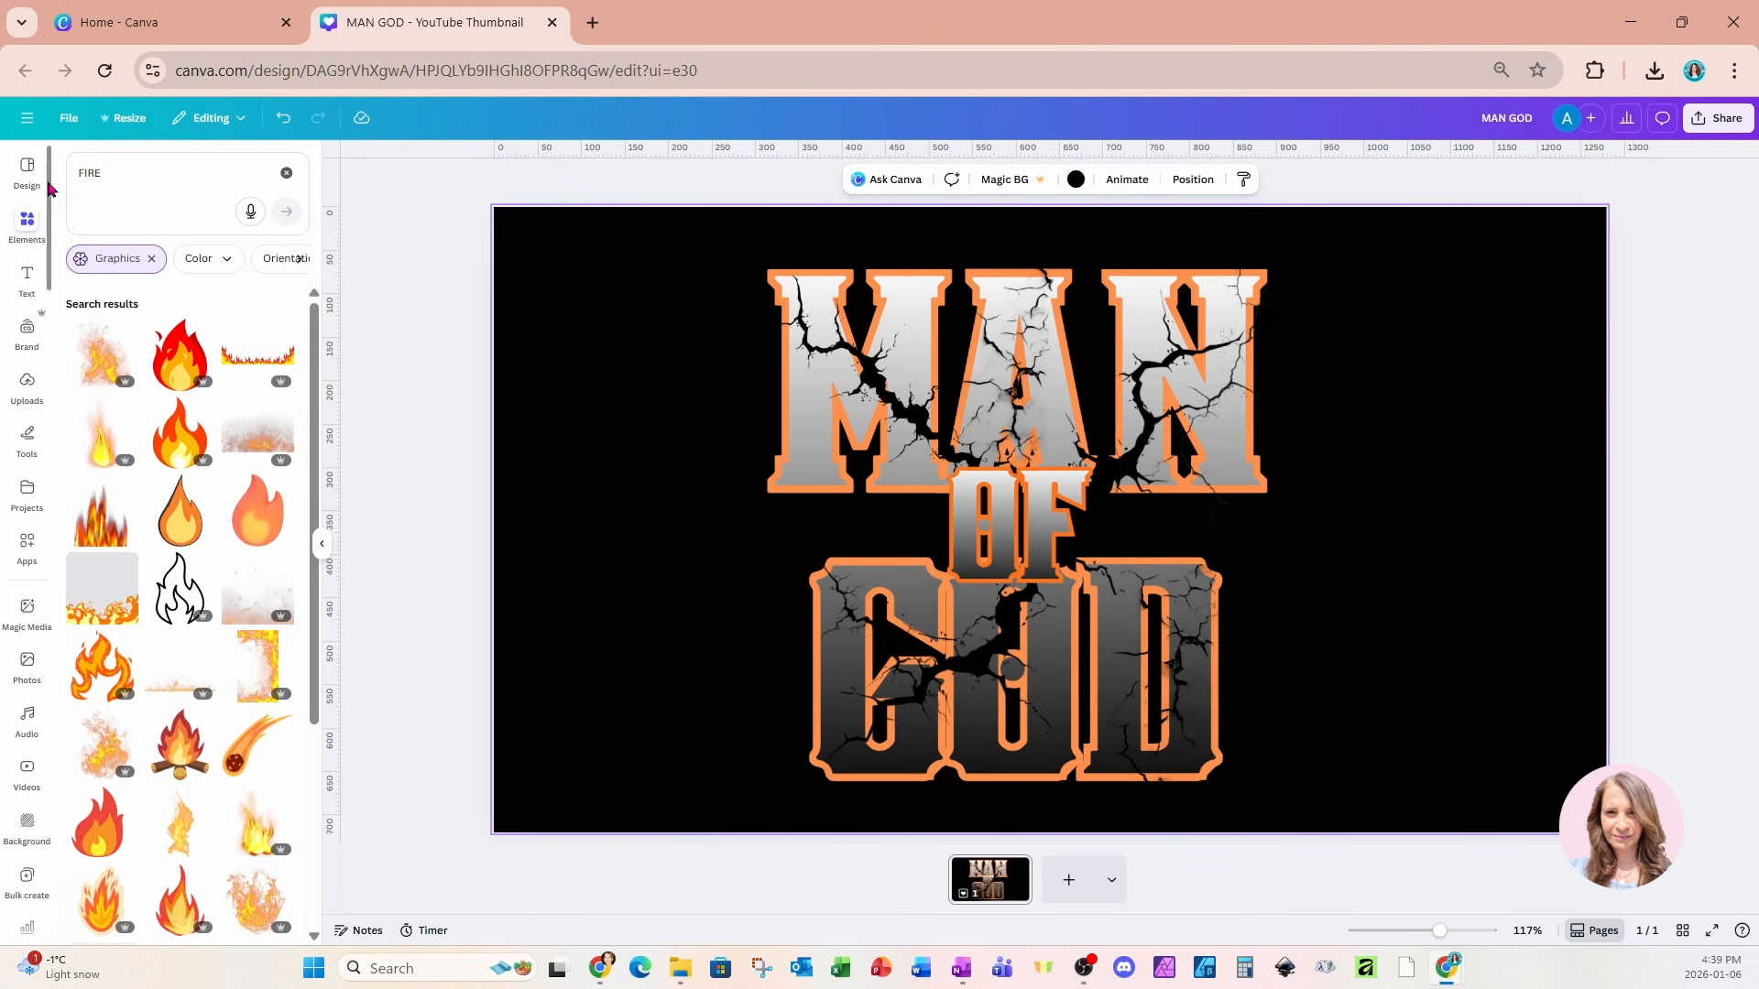
# Step: Add the realistic flame graphic, flip it vertically, shrink it and place matching flames on both sides of OF
pyautogui.click(88, 369)
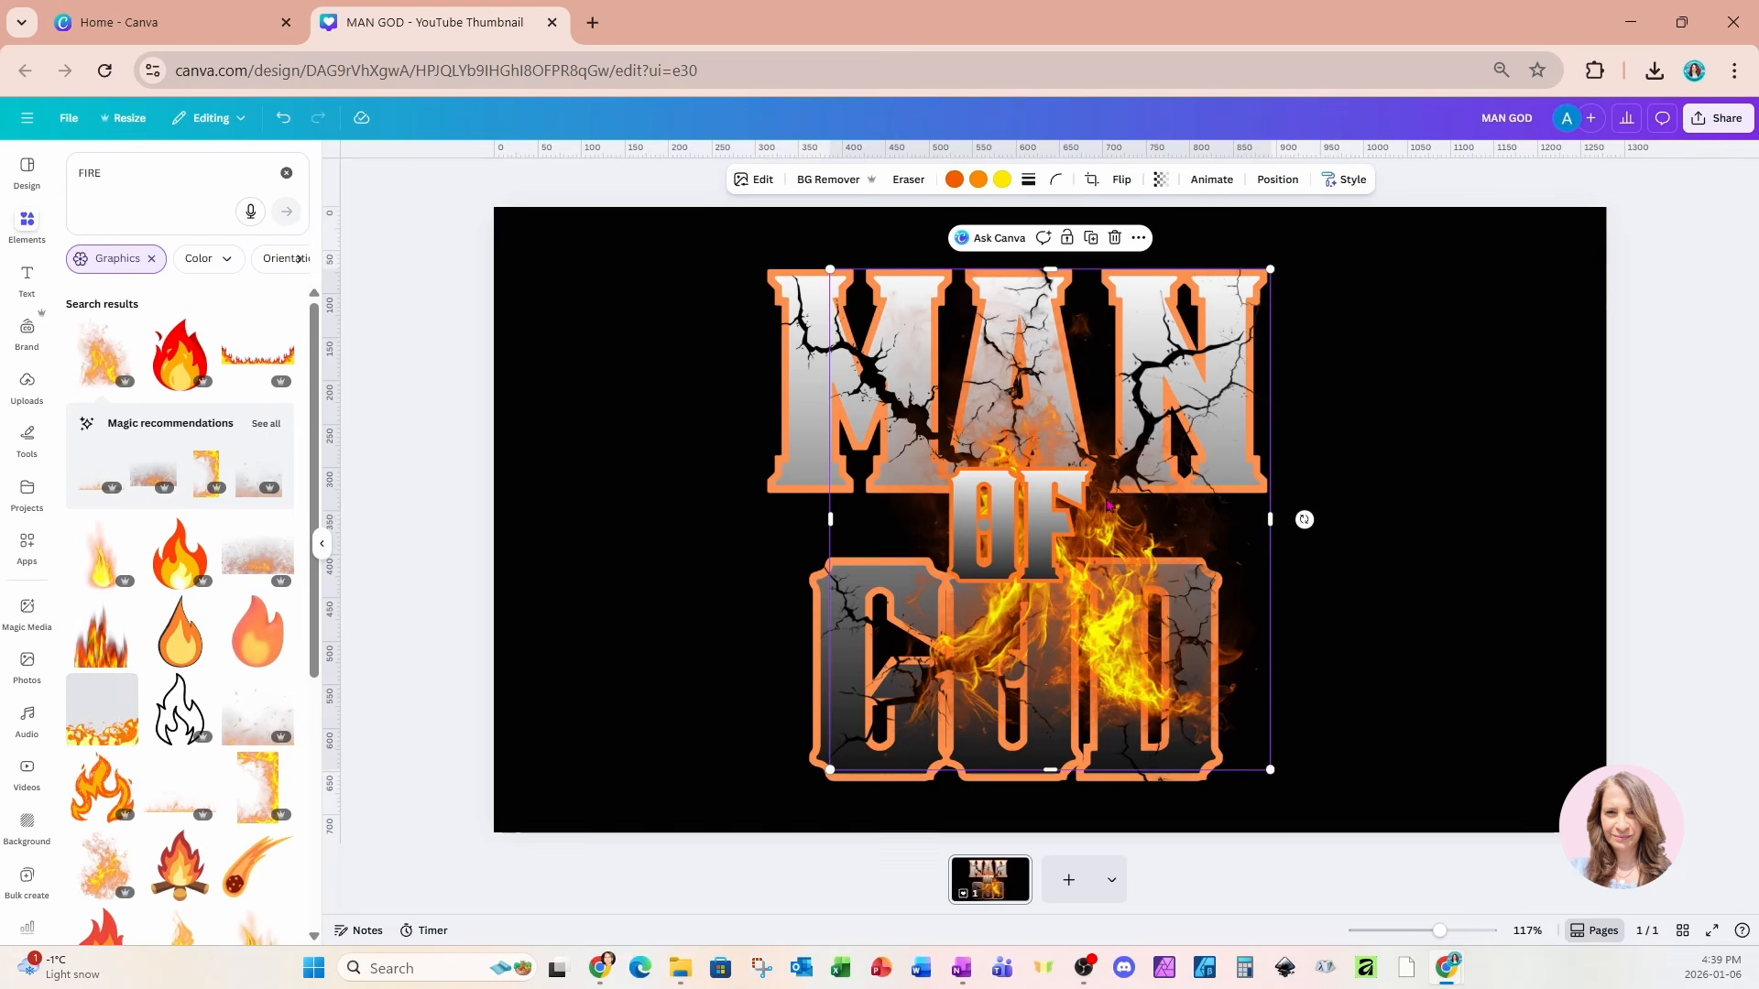
pyautogui.click(1110, 181)
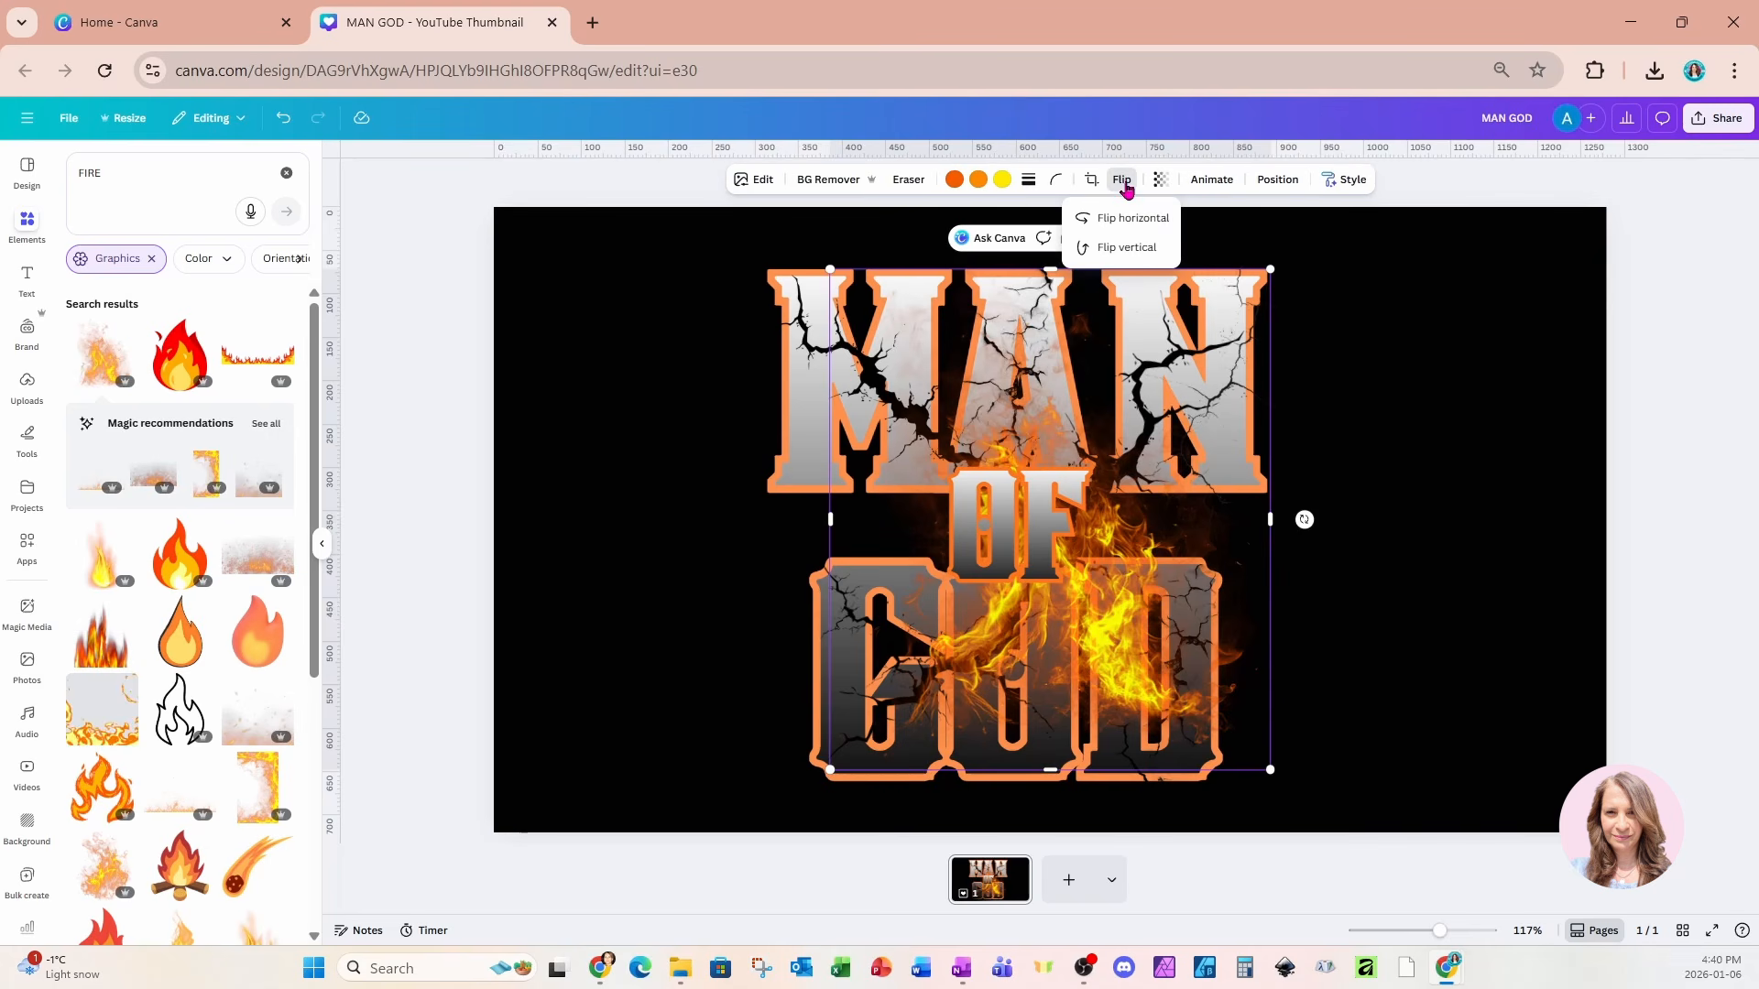
pyautogui.click(1136, 249)
pyautogui.moveTo(1270, 269); pyautogui.dragTo(992, 585)
pyautogui.moveTo(900, 666); pyautogui.dragTo(860, 572)
pyautogui.click(1267, 417)
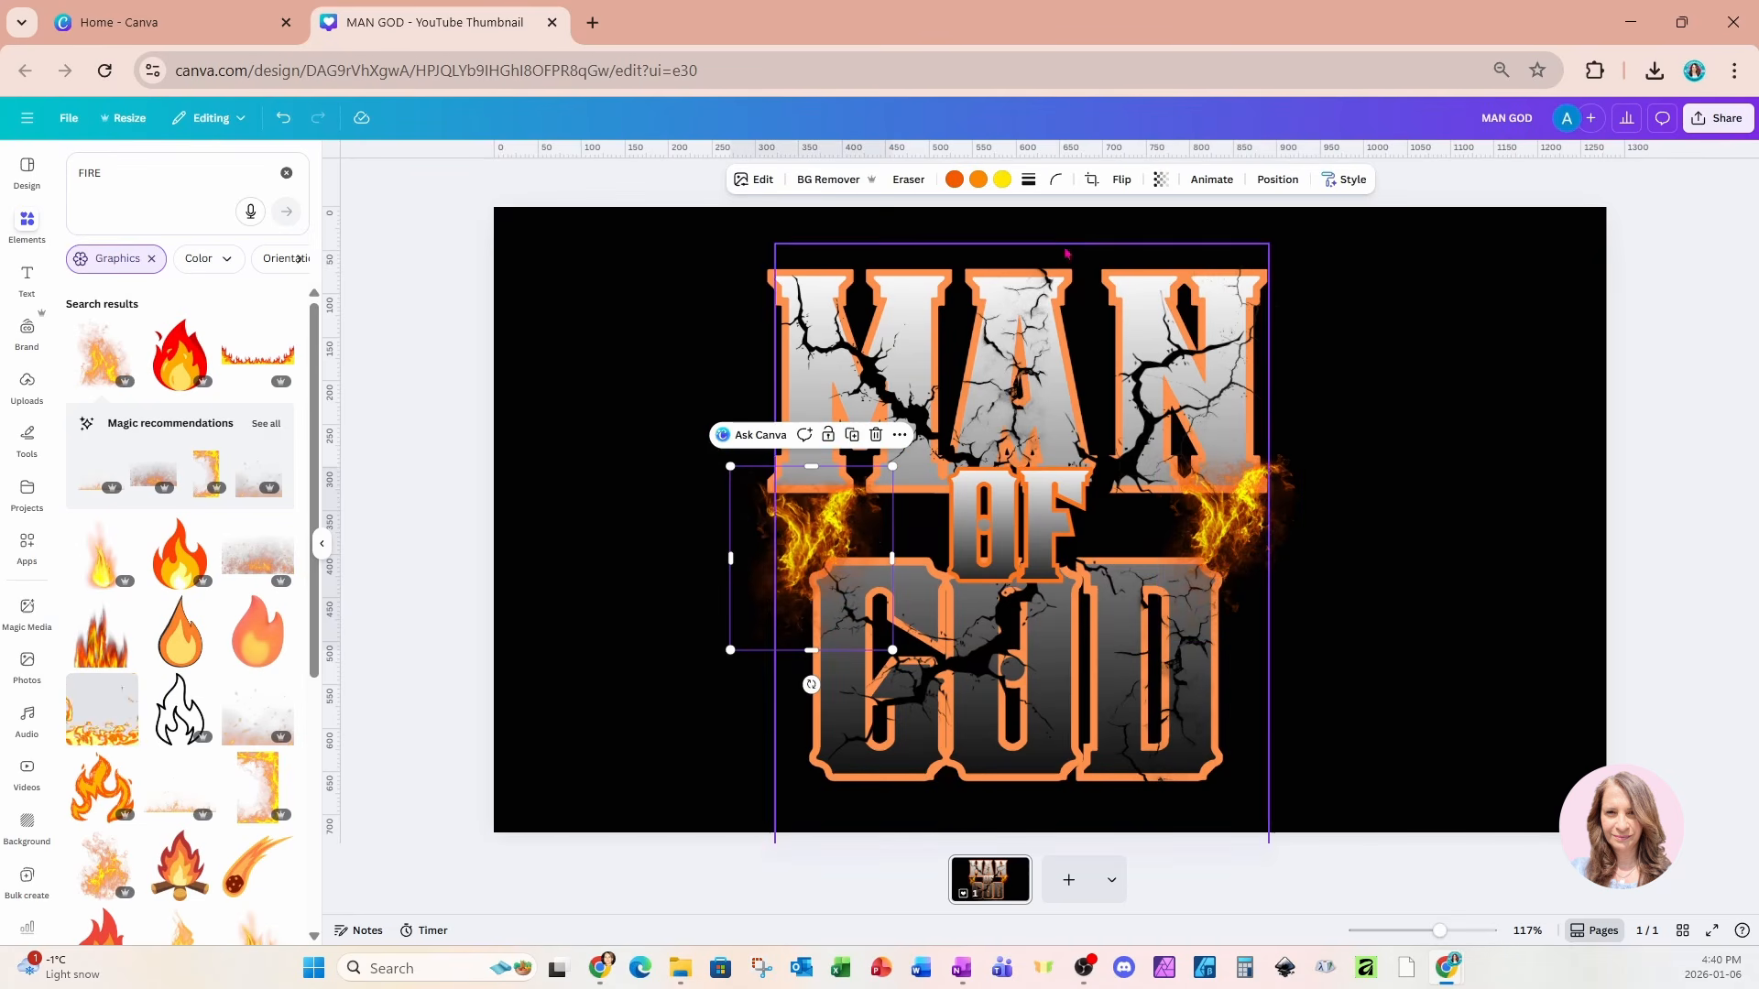
# Step: Flip the flame beside the M and G horizontally and move it up level with the opposite flame
pyautogui.click(1122, 180)
pyautogui.click(1129, 218)
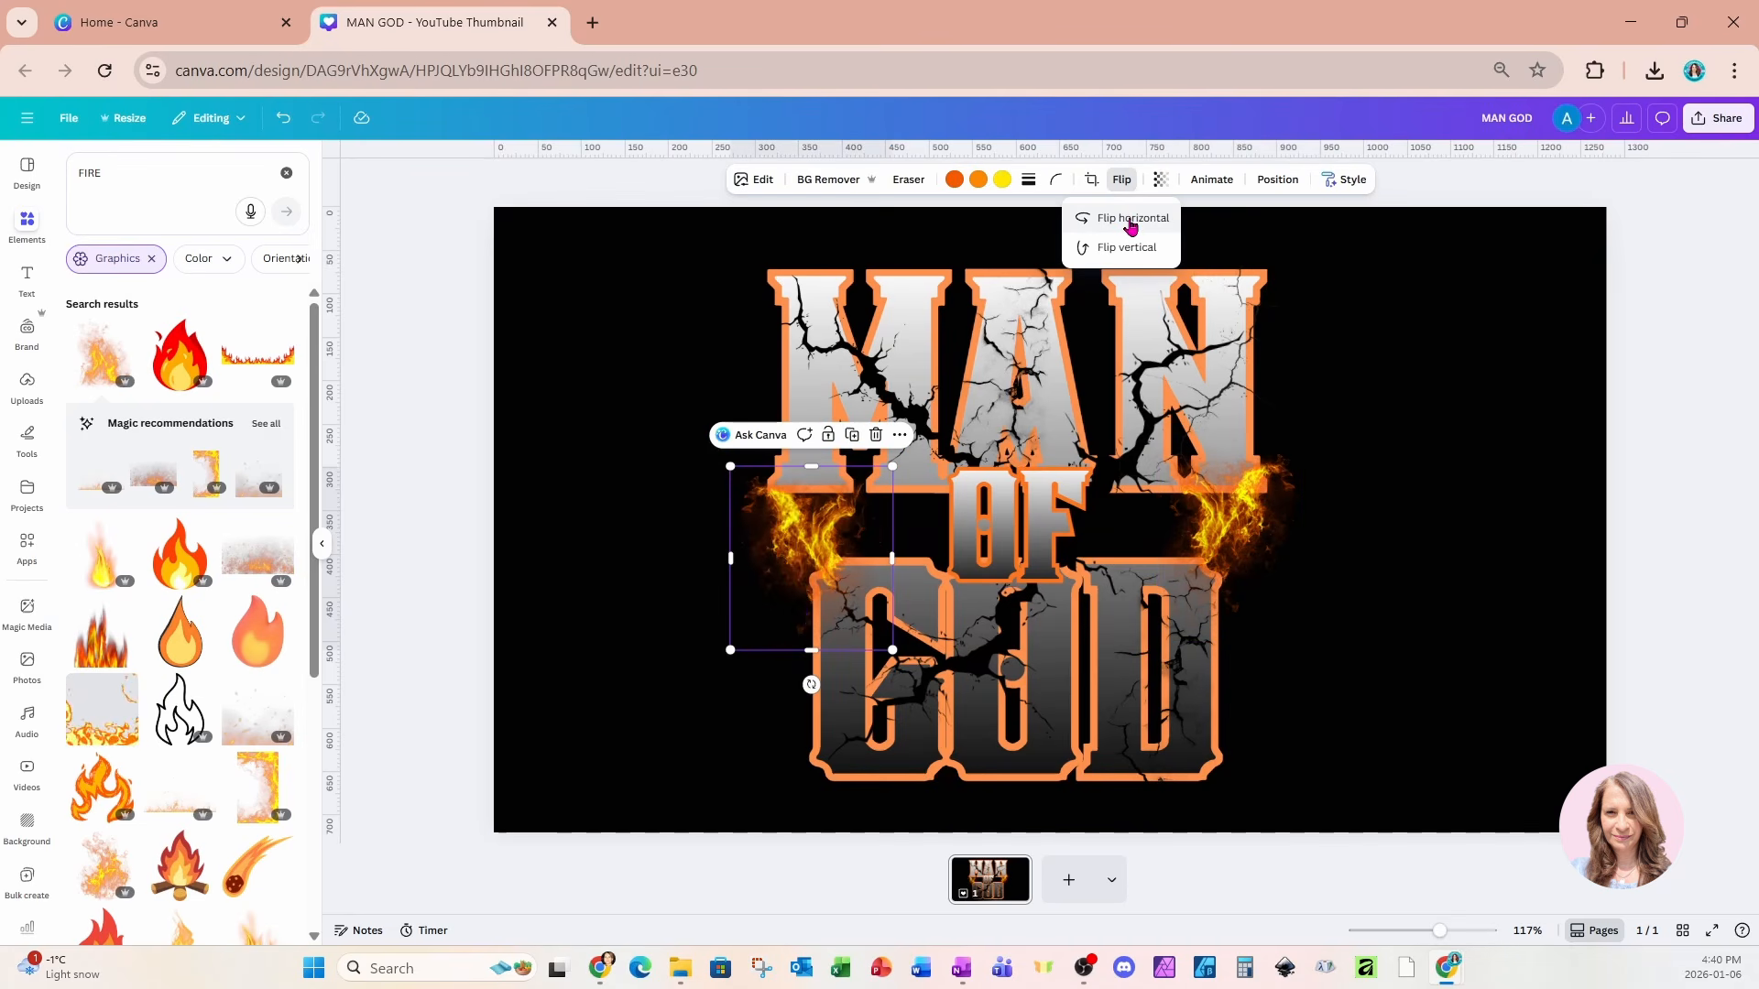
pyautogui.moveTo(800, 559); pyautogui.dragTo(796, 536)
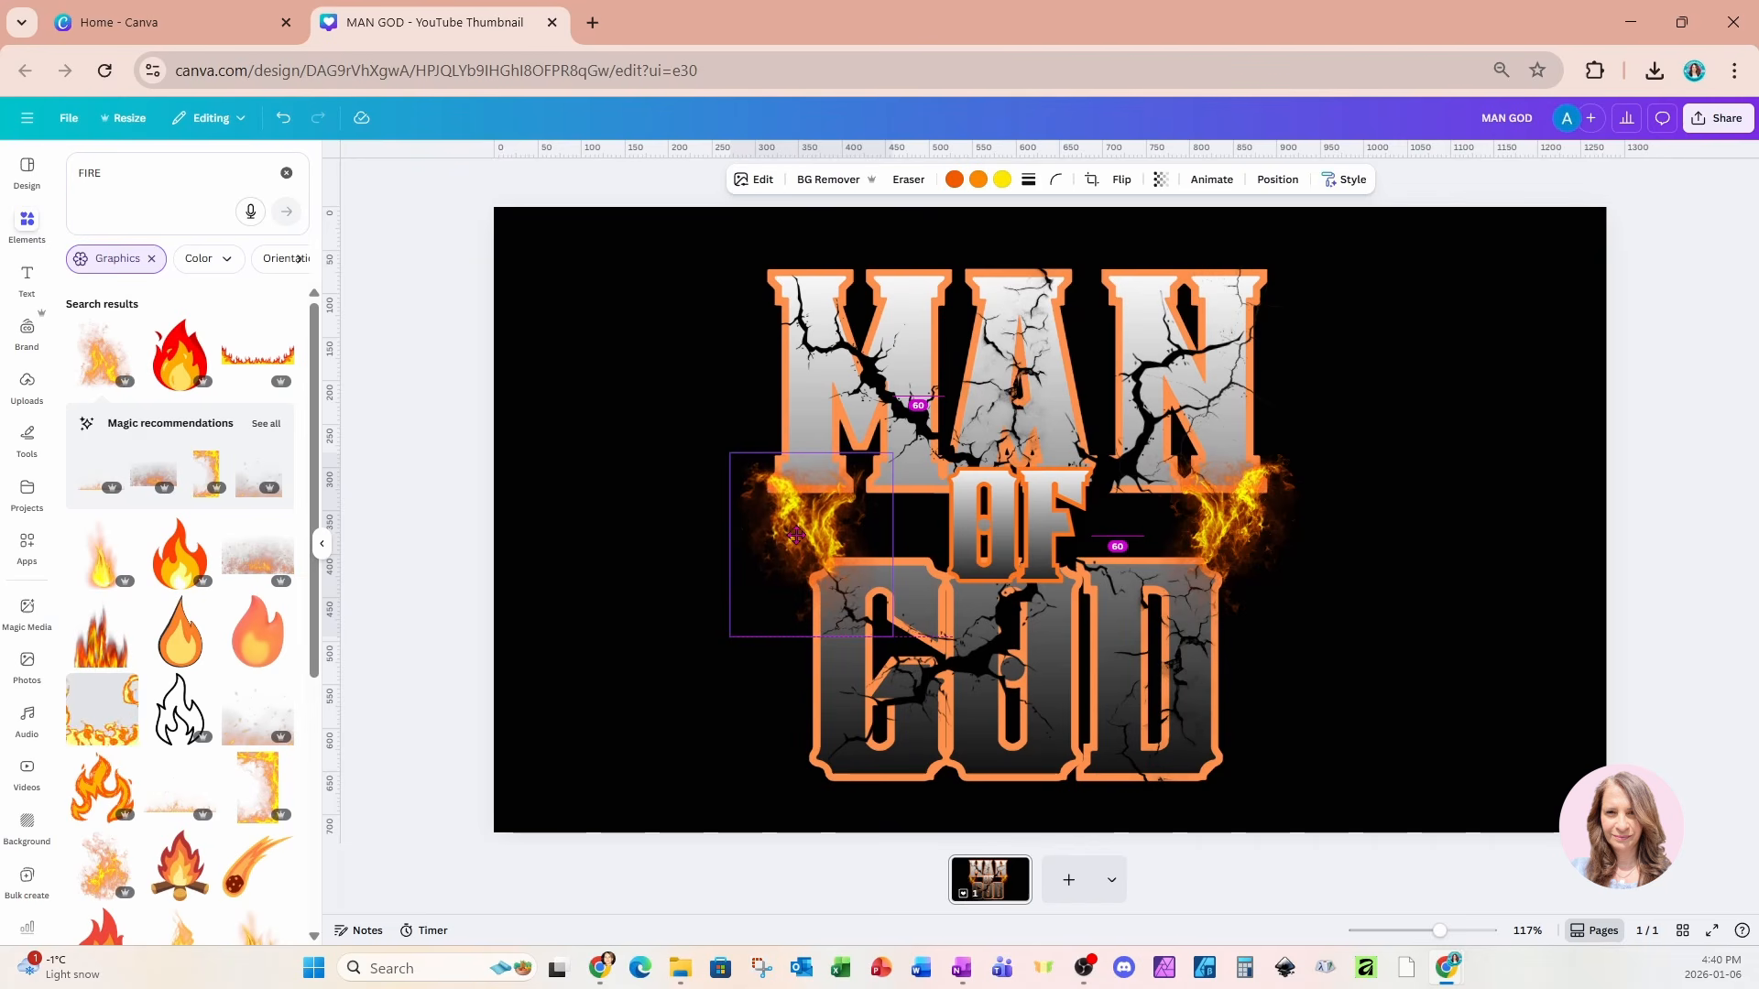
pyautogui.moveTo(796, 536); pyautogui.dragTo(796, 536)
# Step: Enlarge both flames slightly so they fill the gaps on either side of OF at similar sizes
pyautogui.moveTo(894, 636); pyautogui.dragTo(923, 666)
pyautogui.click(1256, 566)
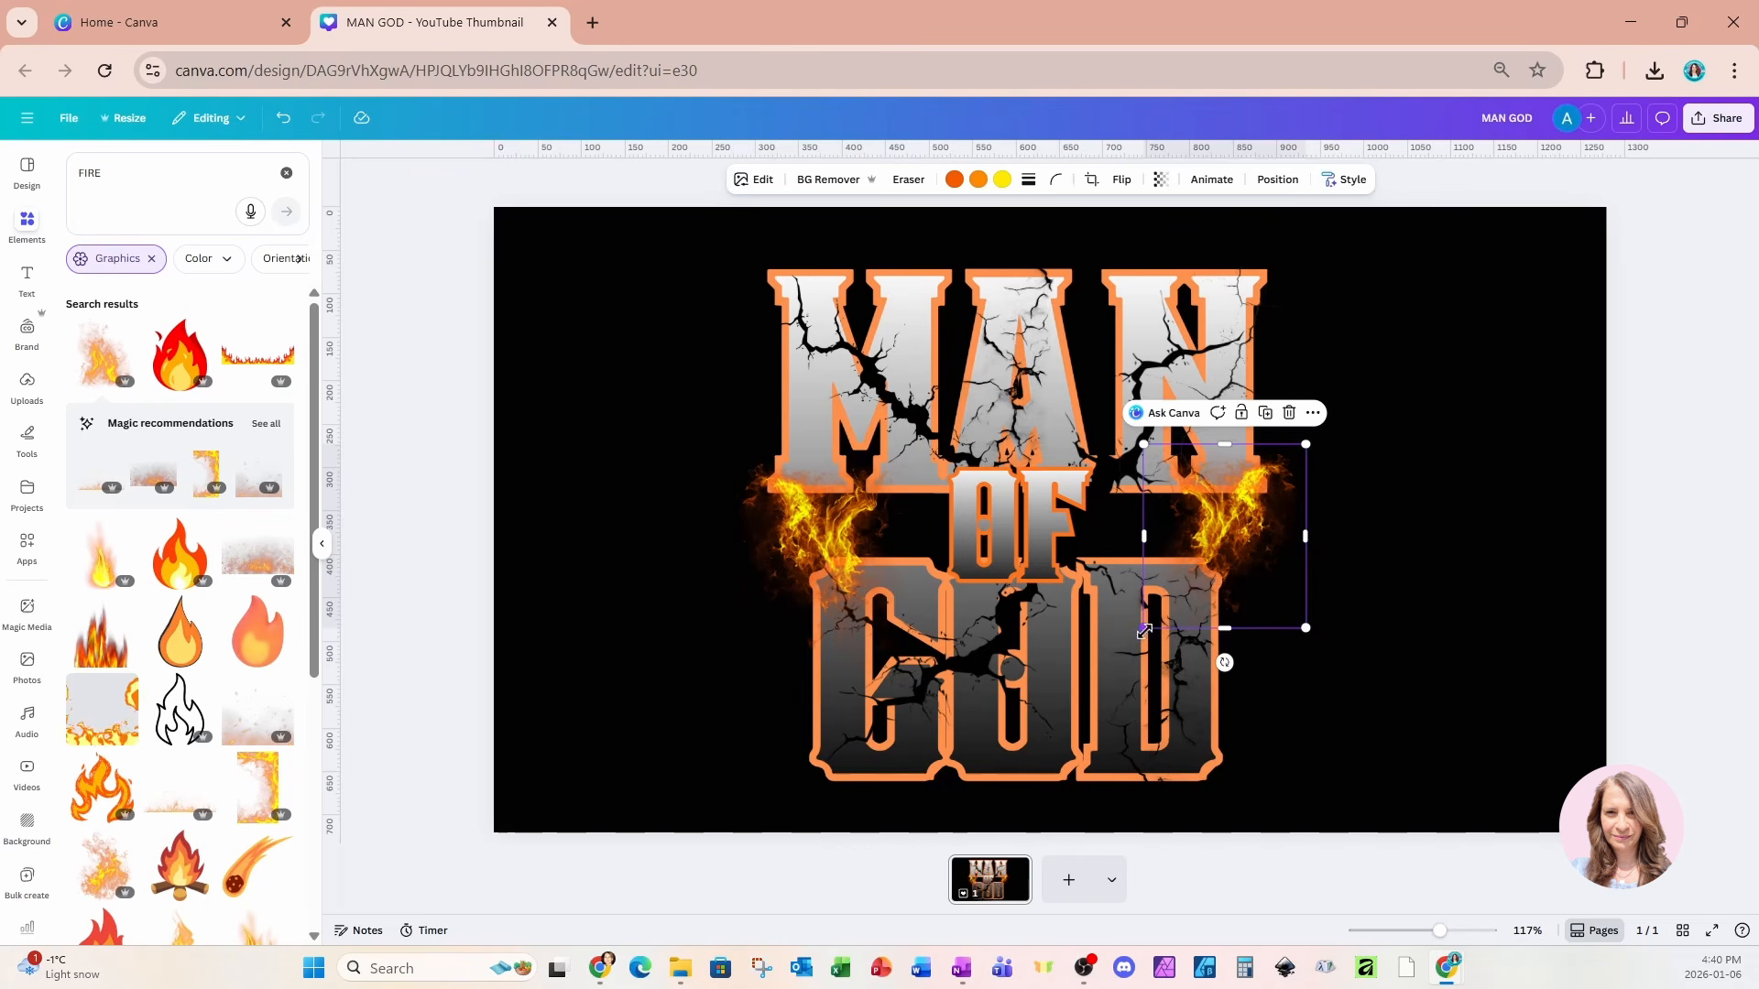
pyautogui.moveTo(1144, 630); pyautogui.dragTo(1090, 657)
pyautogui.click(818, 563)
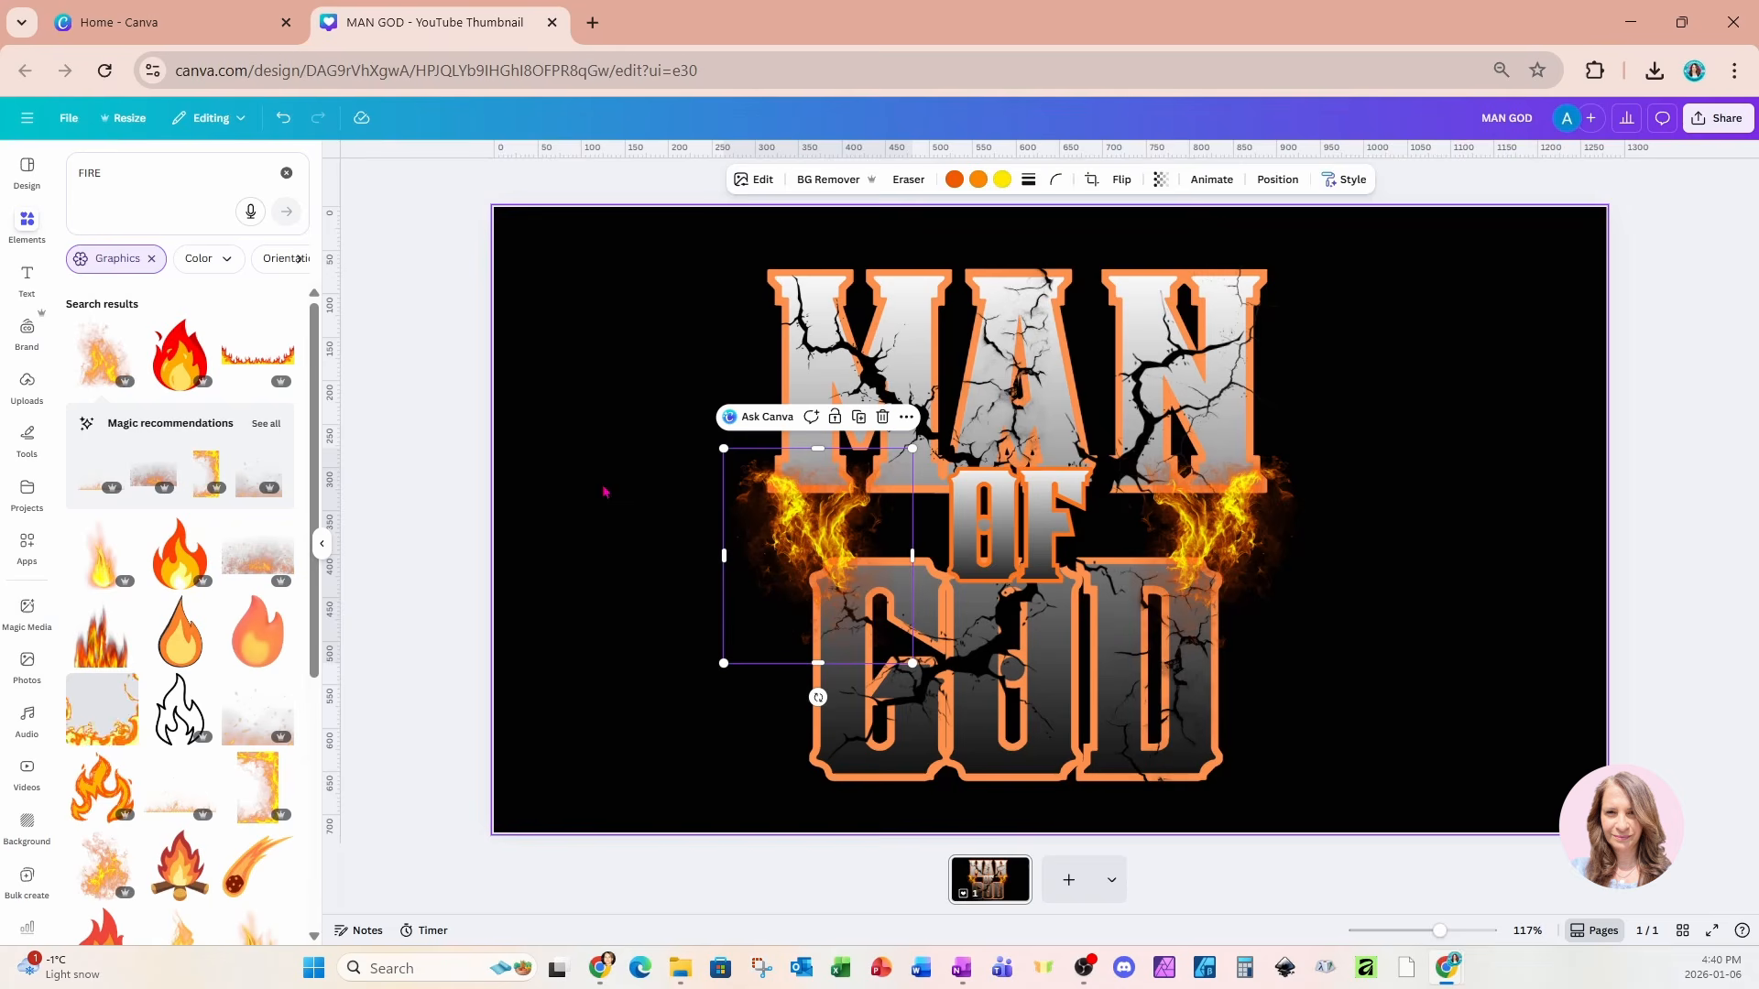
# Step: Add the glowing ember sparks graphic, flip it vertically, shrink it and fit it into the gap between the M and G beside OF
pyautogui.click(275, 550)
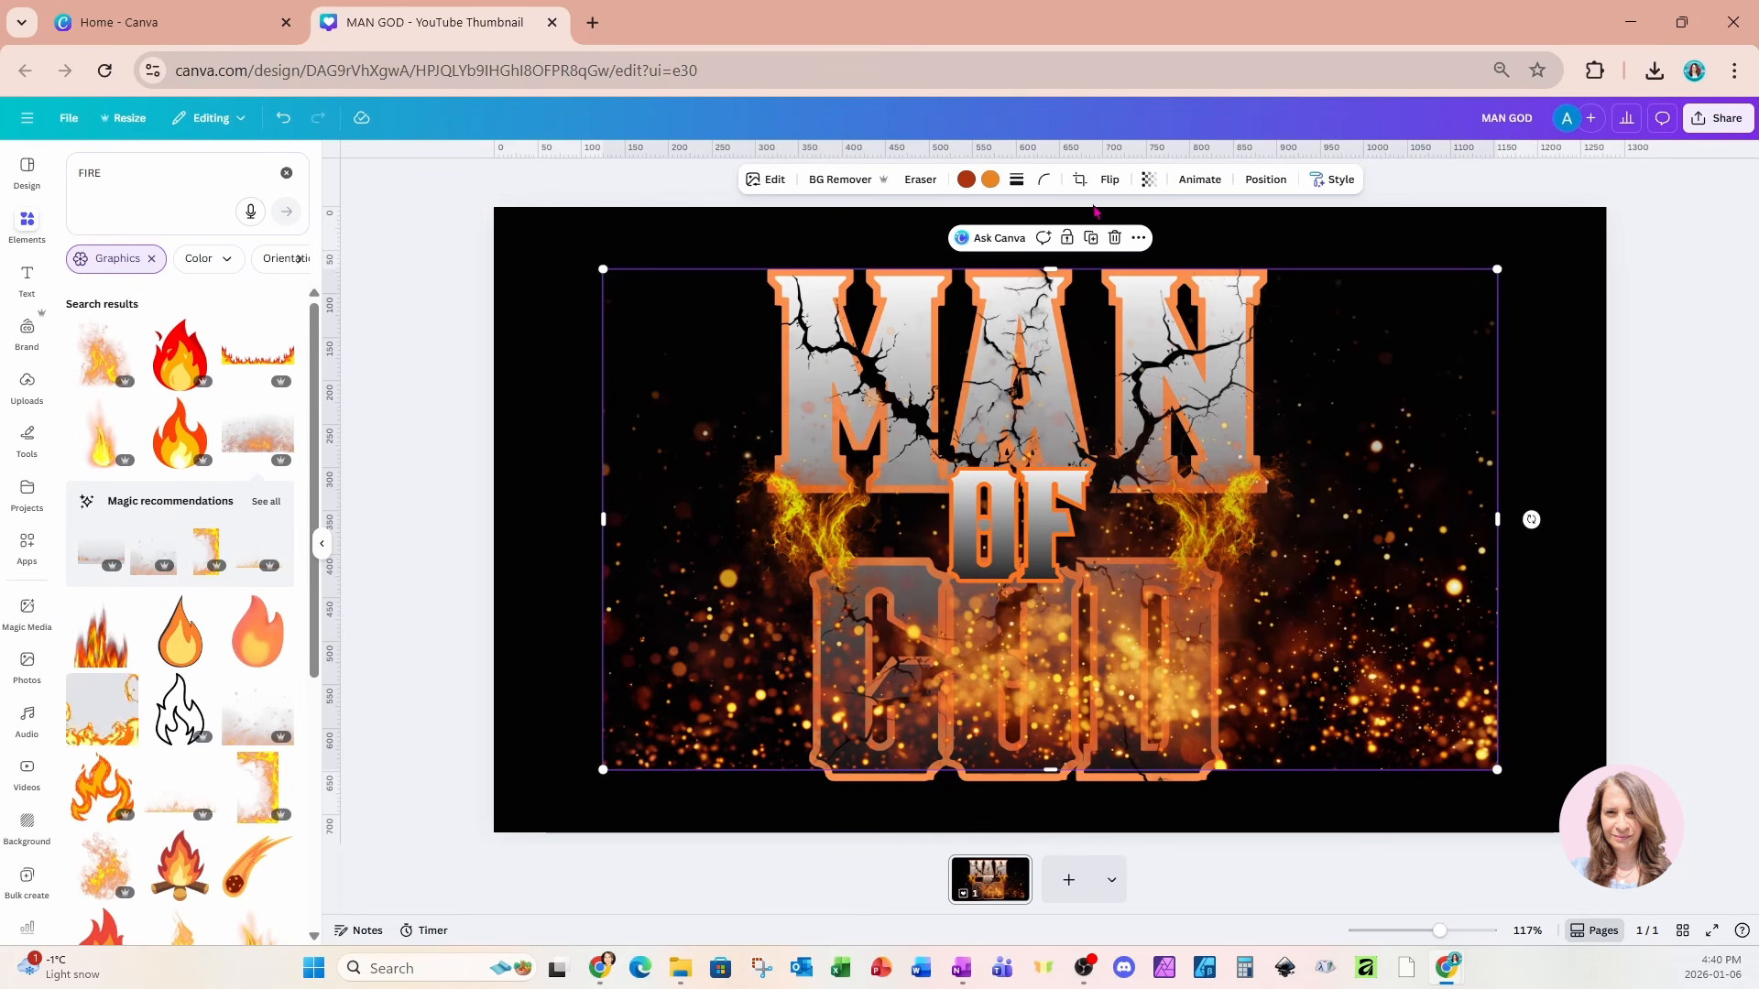
pyautogui.click(1110, 180)
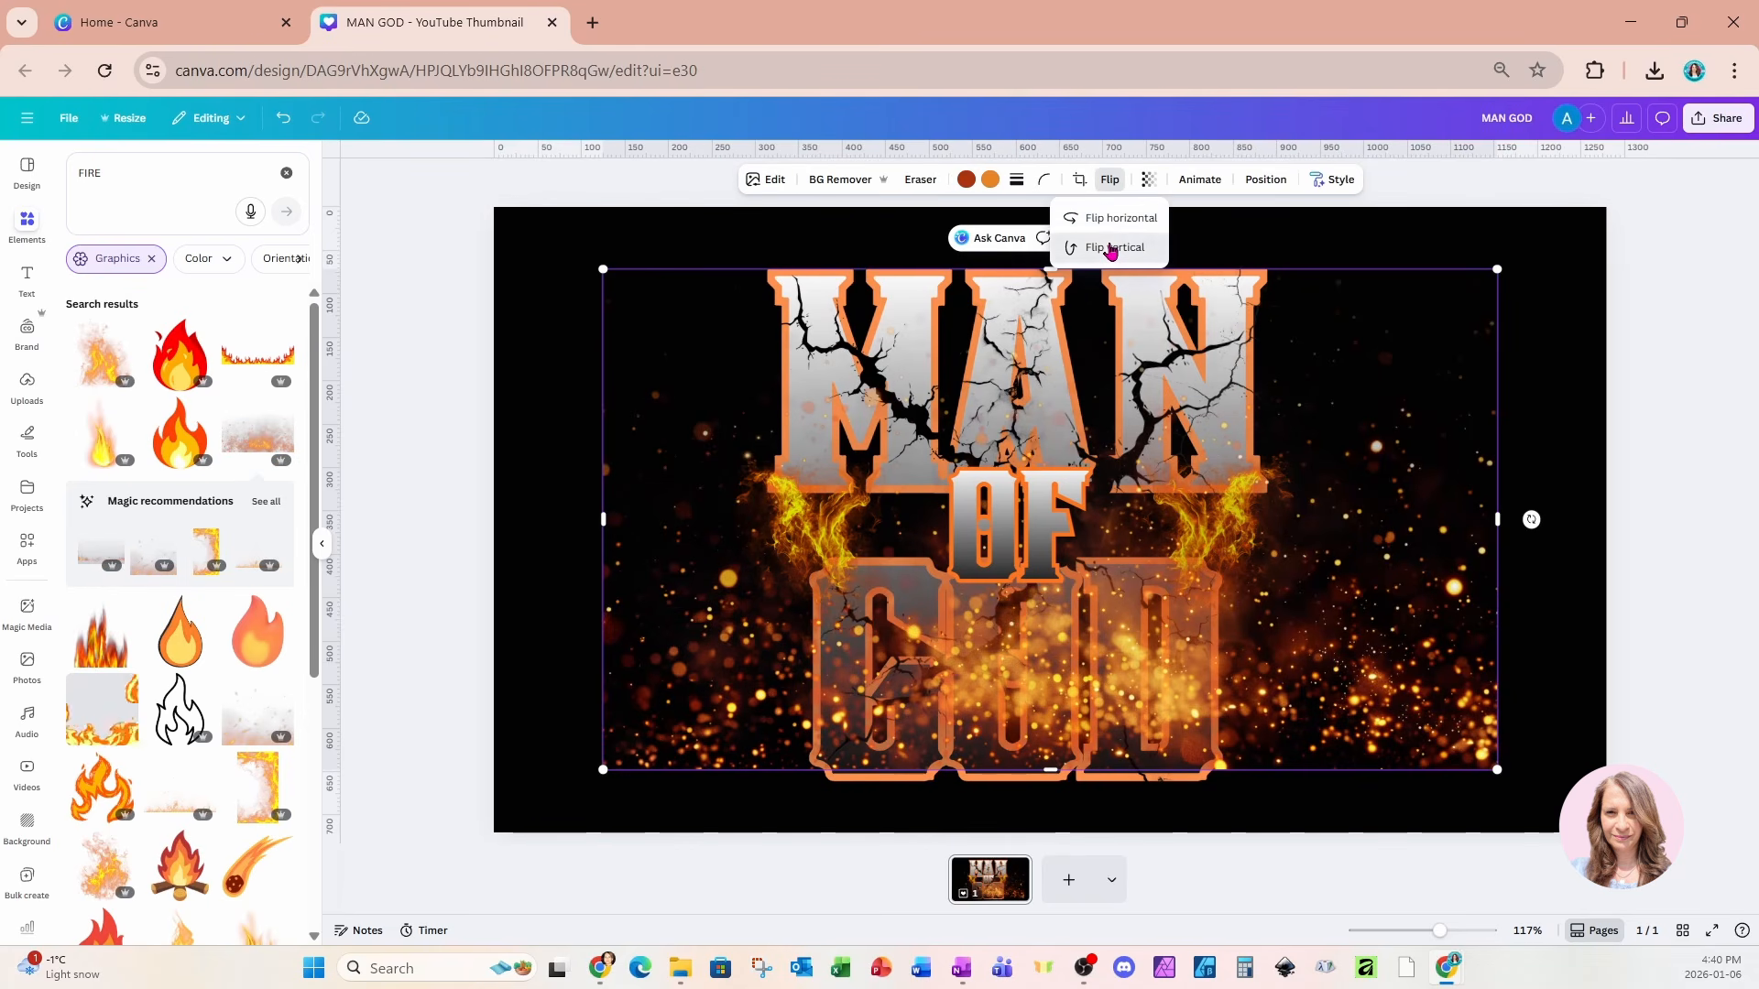
pyautogui.click(1113, 246)
pyautogui.moveTo(1496, 273); pyautogui.dragTo(944, 581)
pyautogui.moveTo(755, 641); pyautogui.dragTo(917, 553)
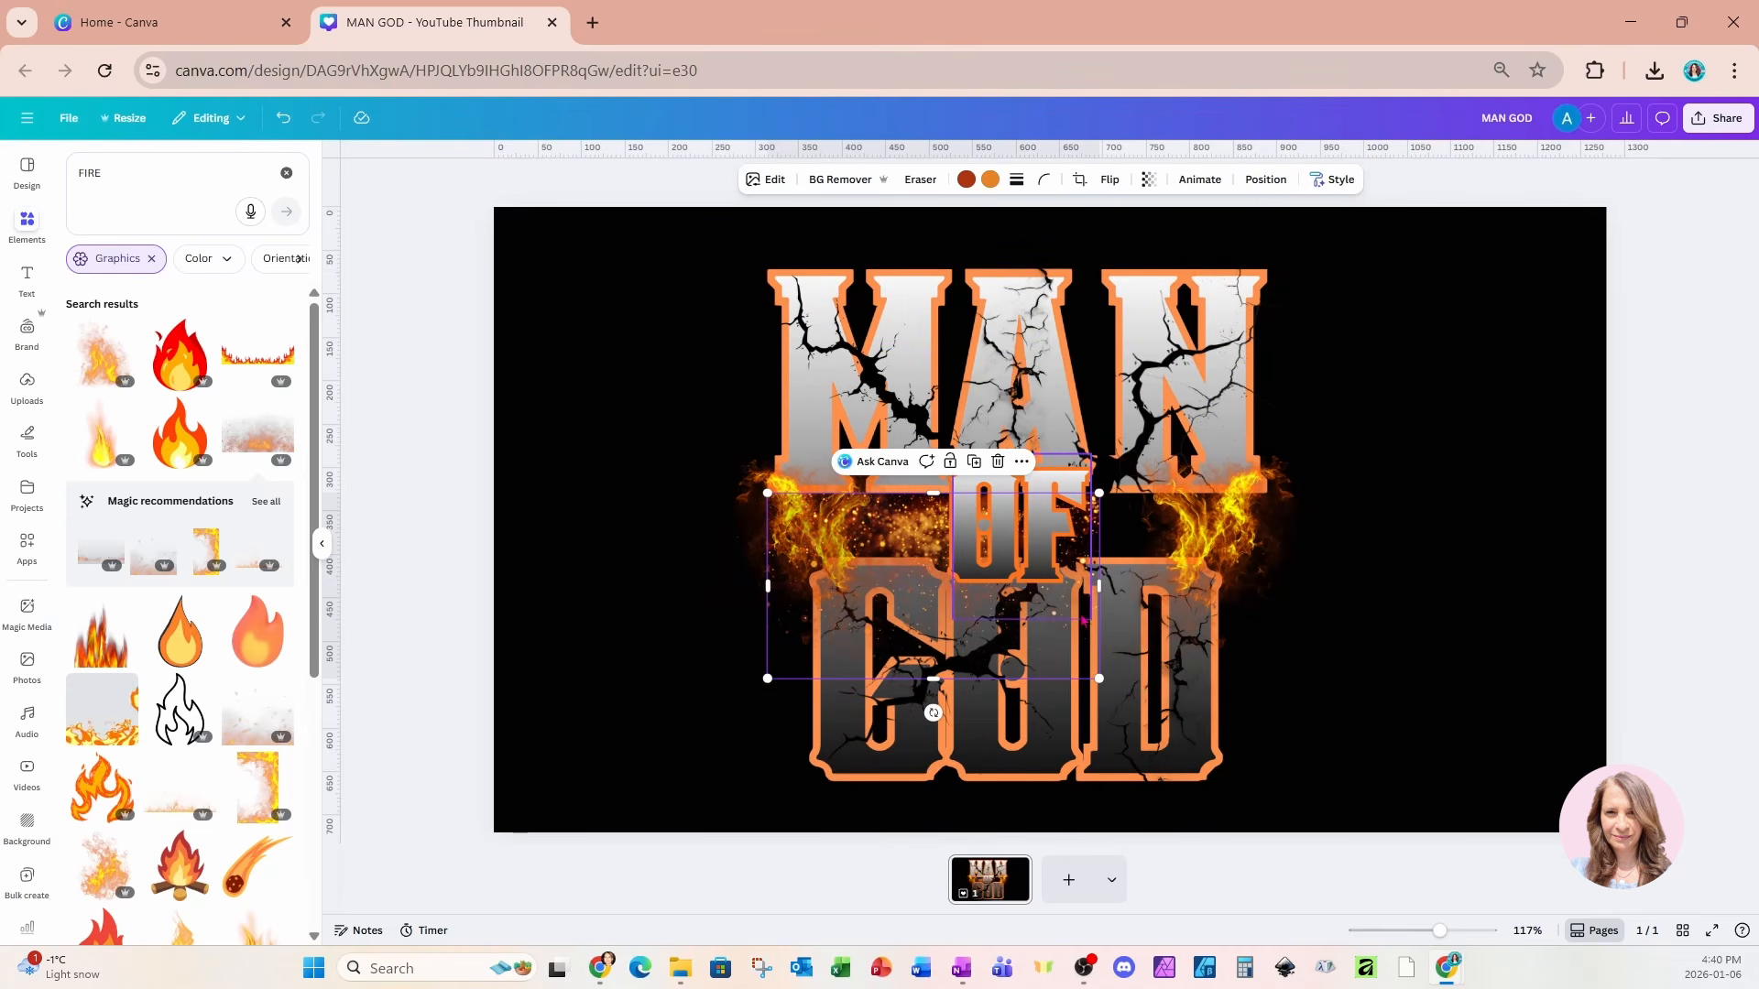
pyautogui.moveTo(1098, 494); pyautogui.dragTo(1056, 517)
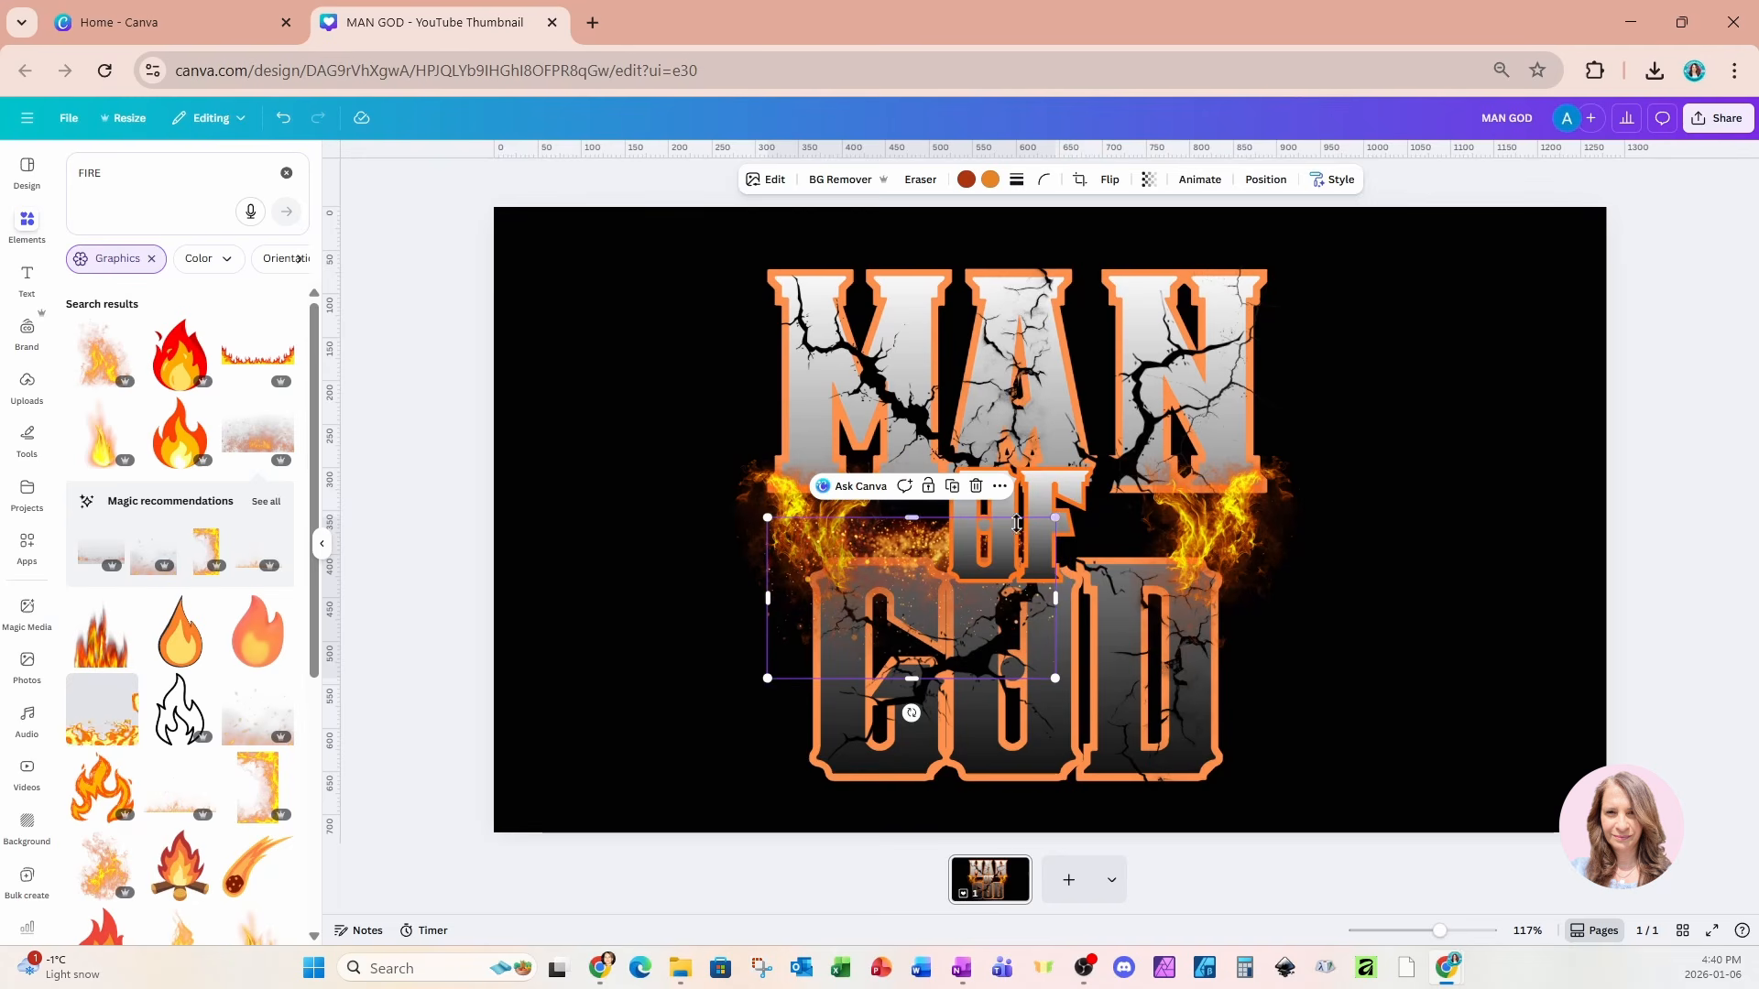
# Step: Duplicate the ember sparks into the gap on the other side of OF and bring the OF text to the front layer
pyautogui.moveTo(912, 541); pyautogui.dragTo(1116, 521)
pyautogui.click(953, 462)
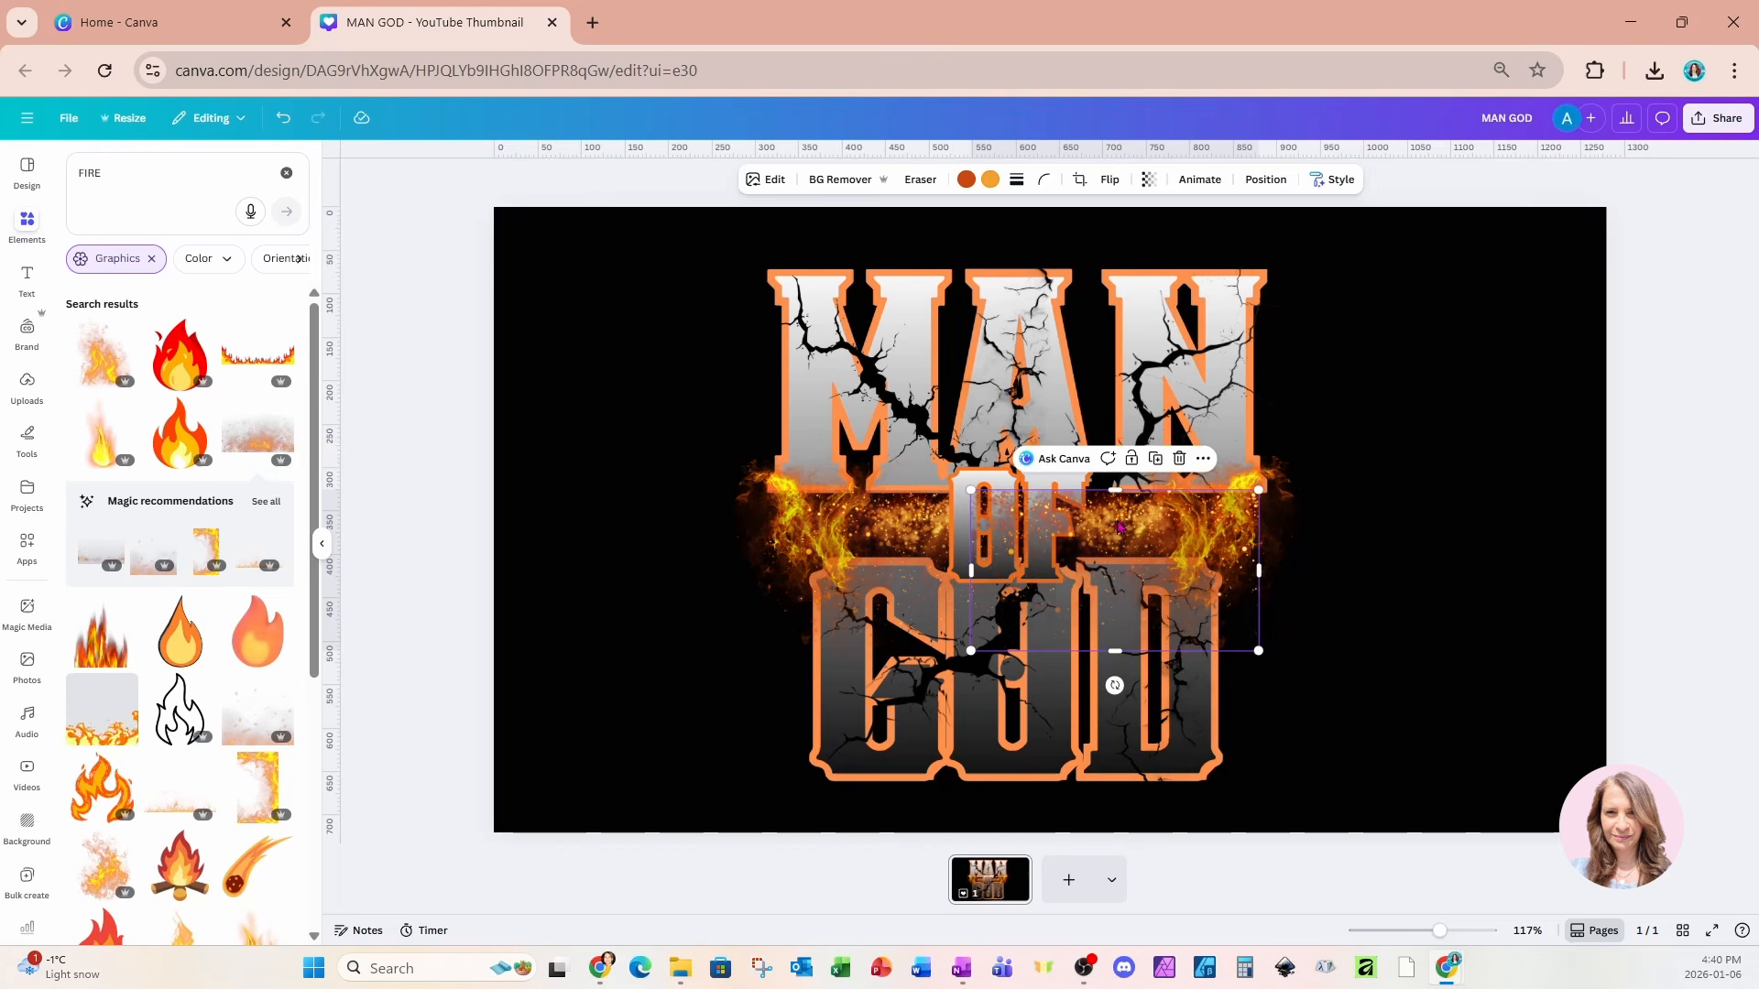
pyautogui.click(1265, 178)
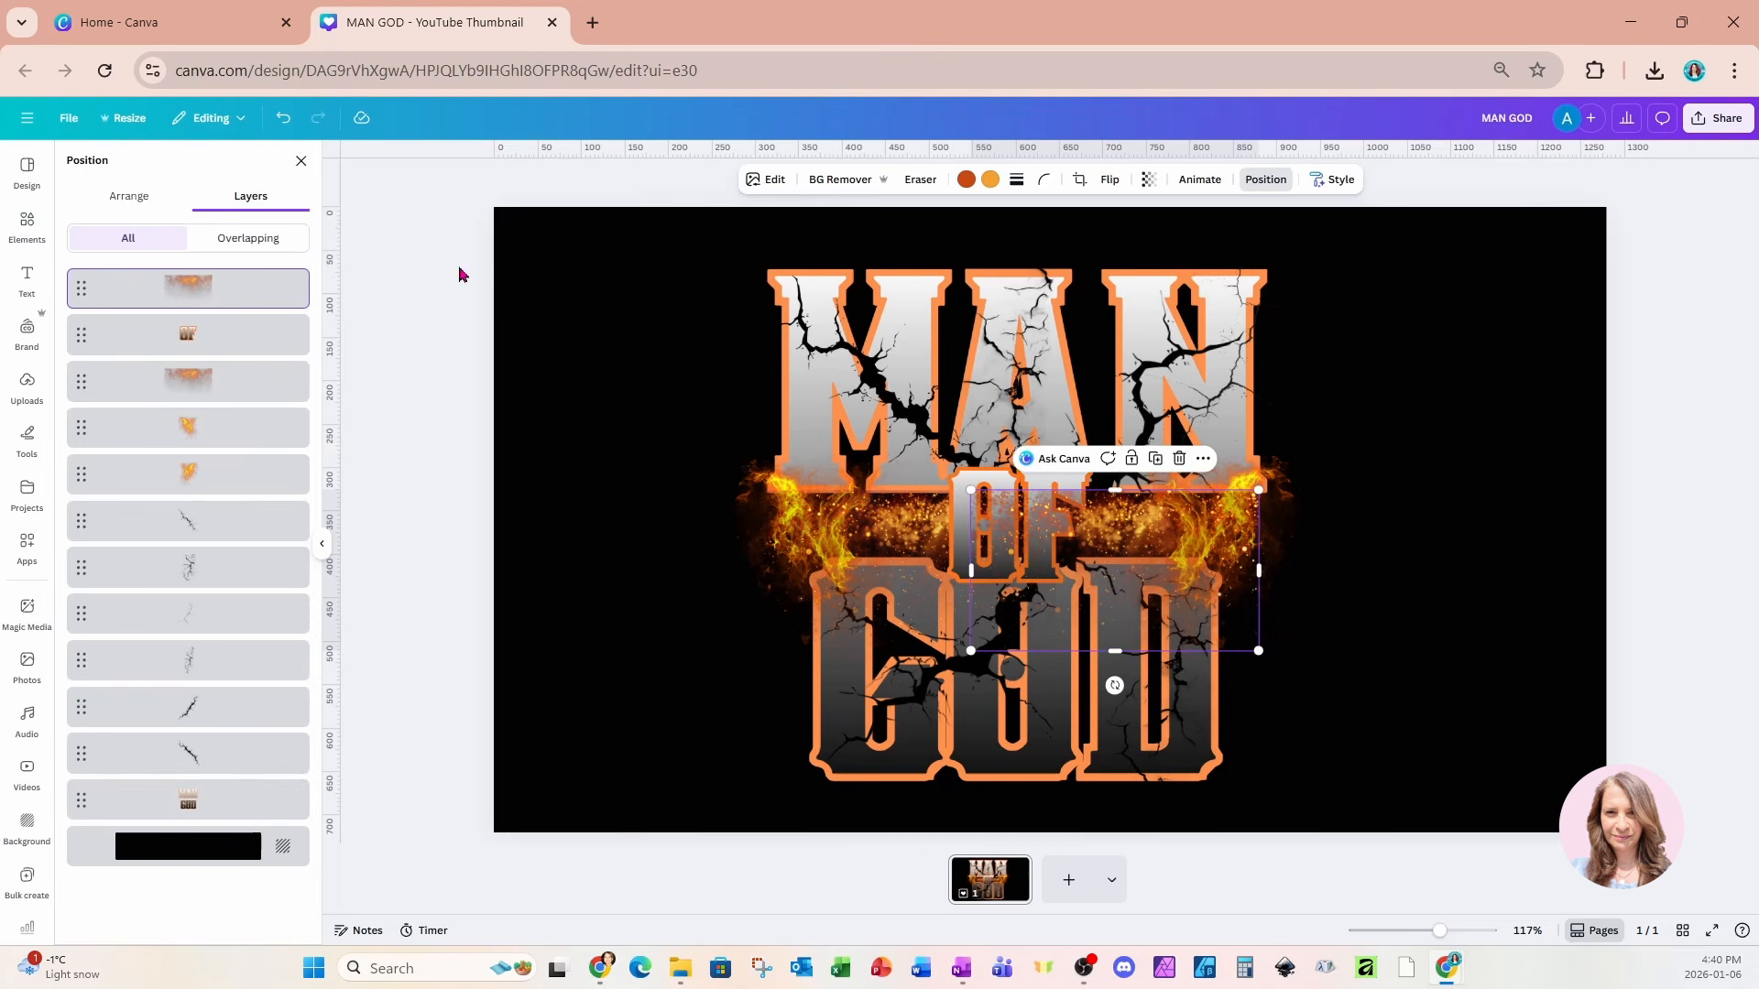
pyautogui.moveTo(232, 348); pyautogui.dragTo(239, 289)
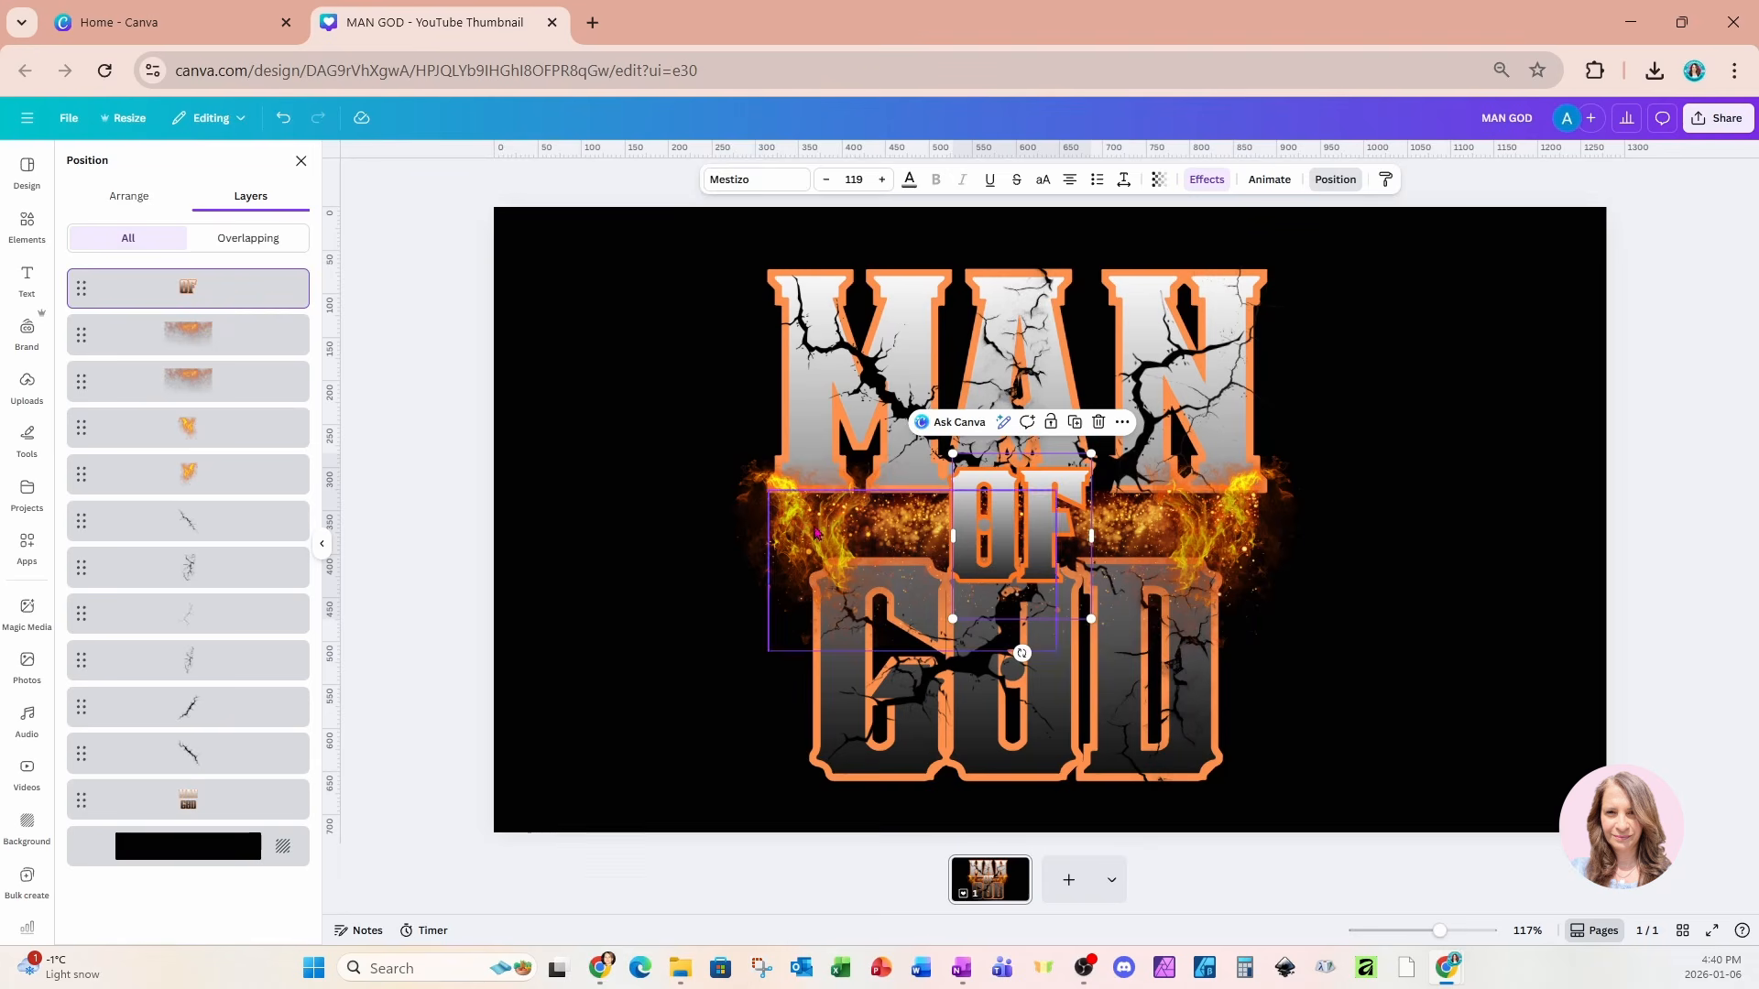
# Step: Clear the black page background to preview the design on white, and set the background color back to black
pyautogui.click(1379, 613)
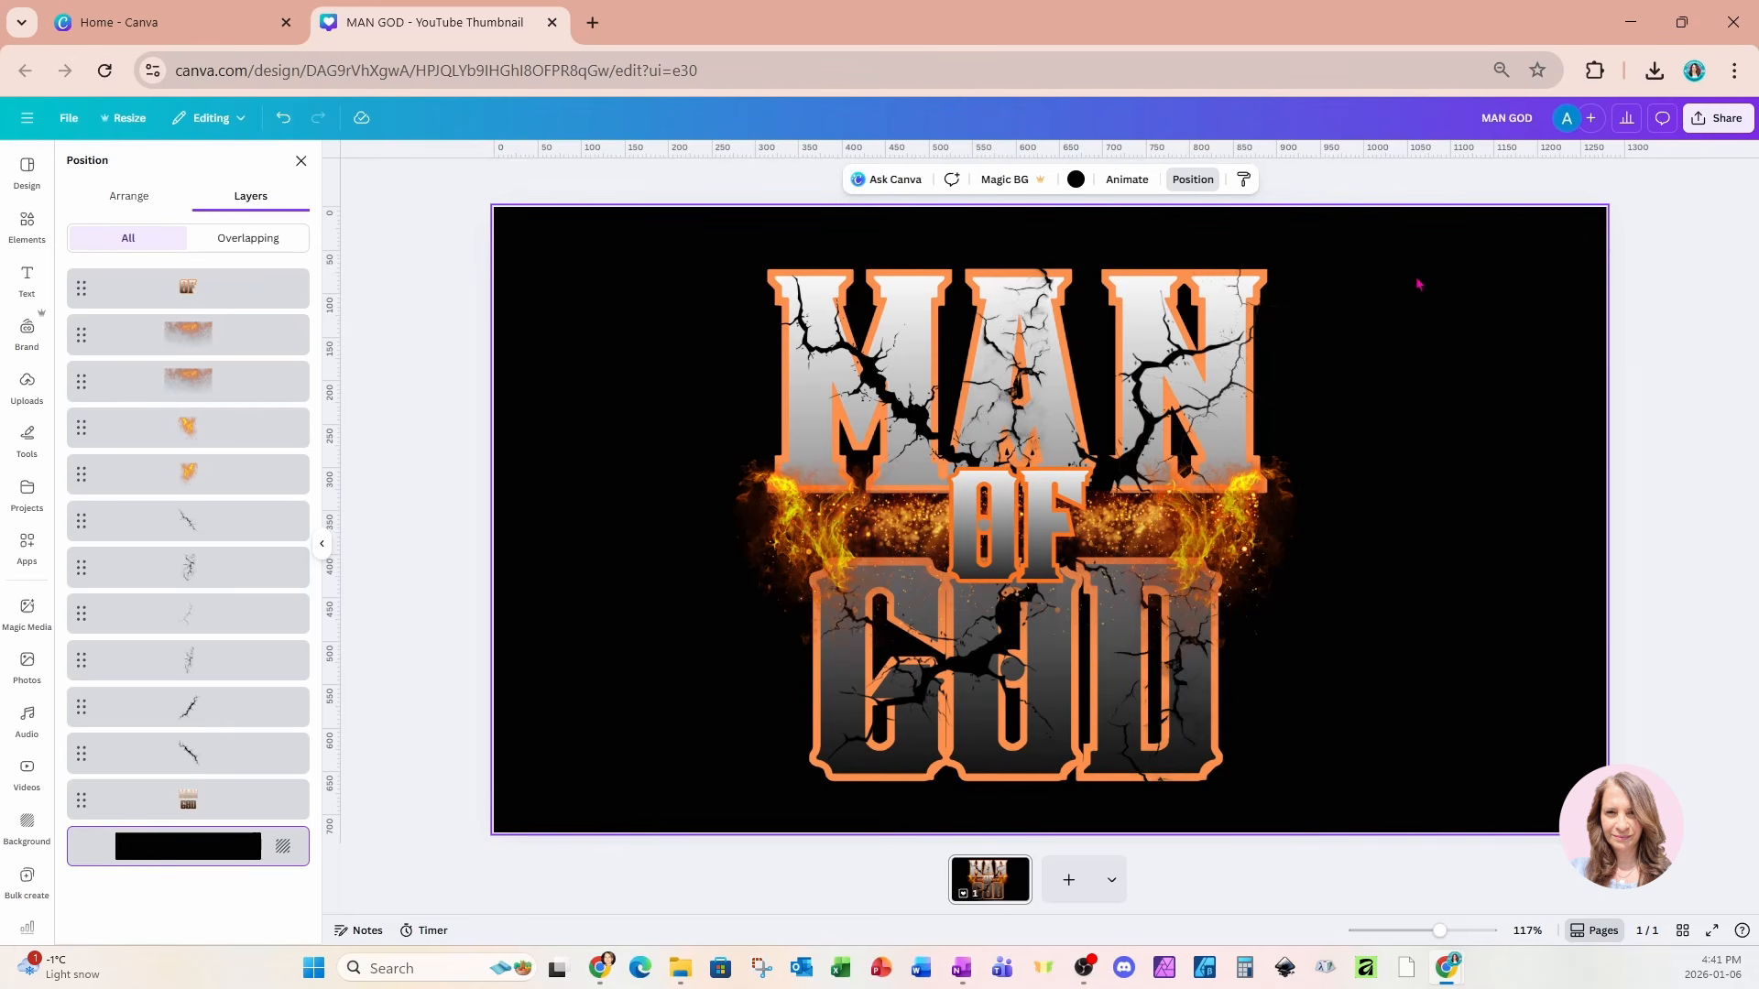
pyautogui.press('Delete')
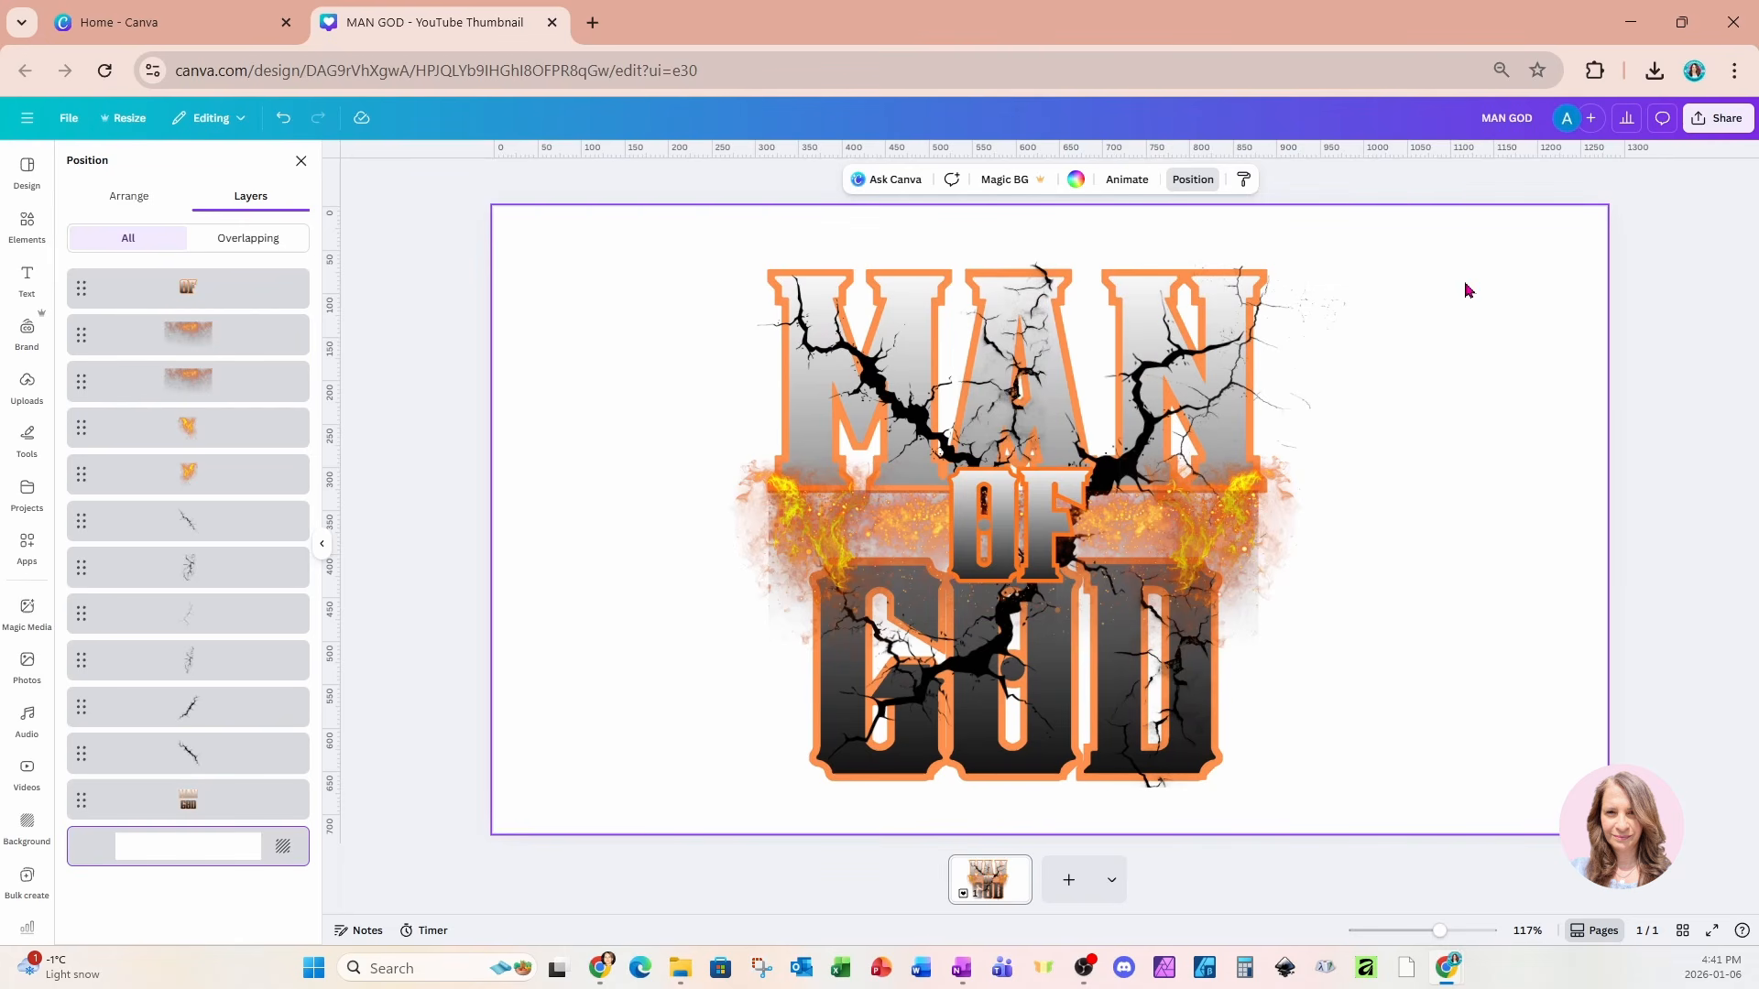
pyautogui.click(1077, 179)
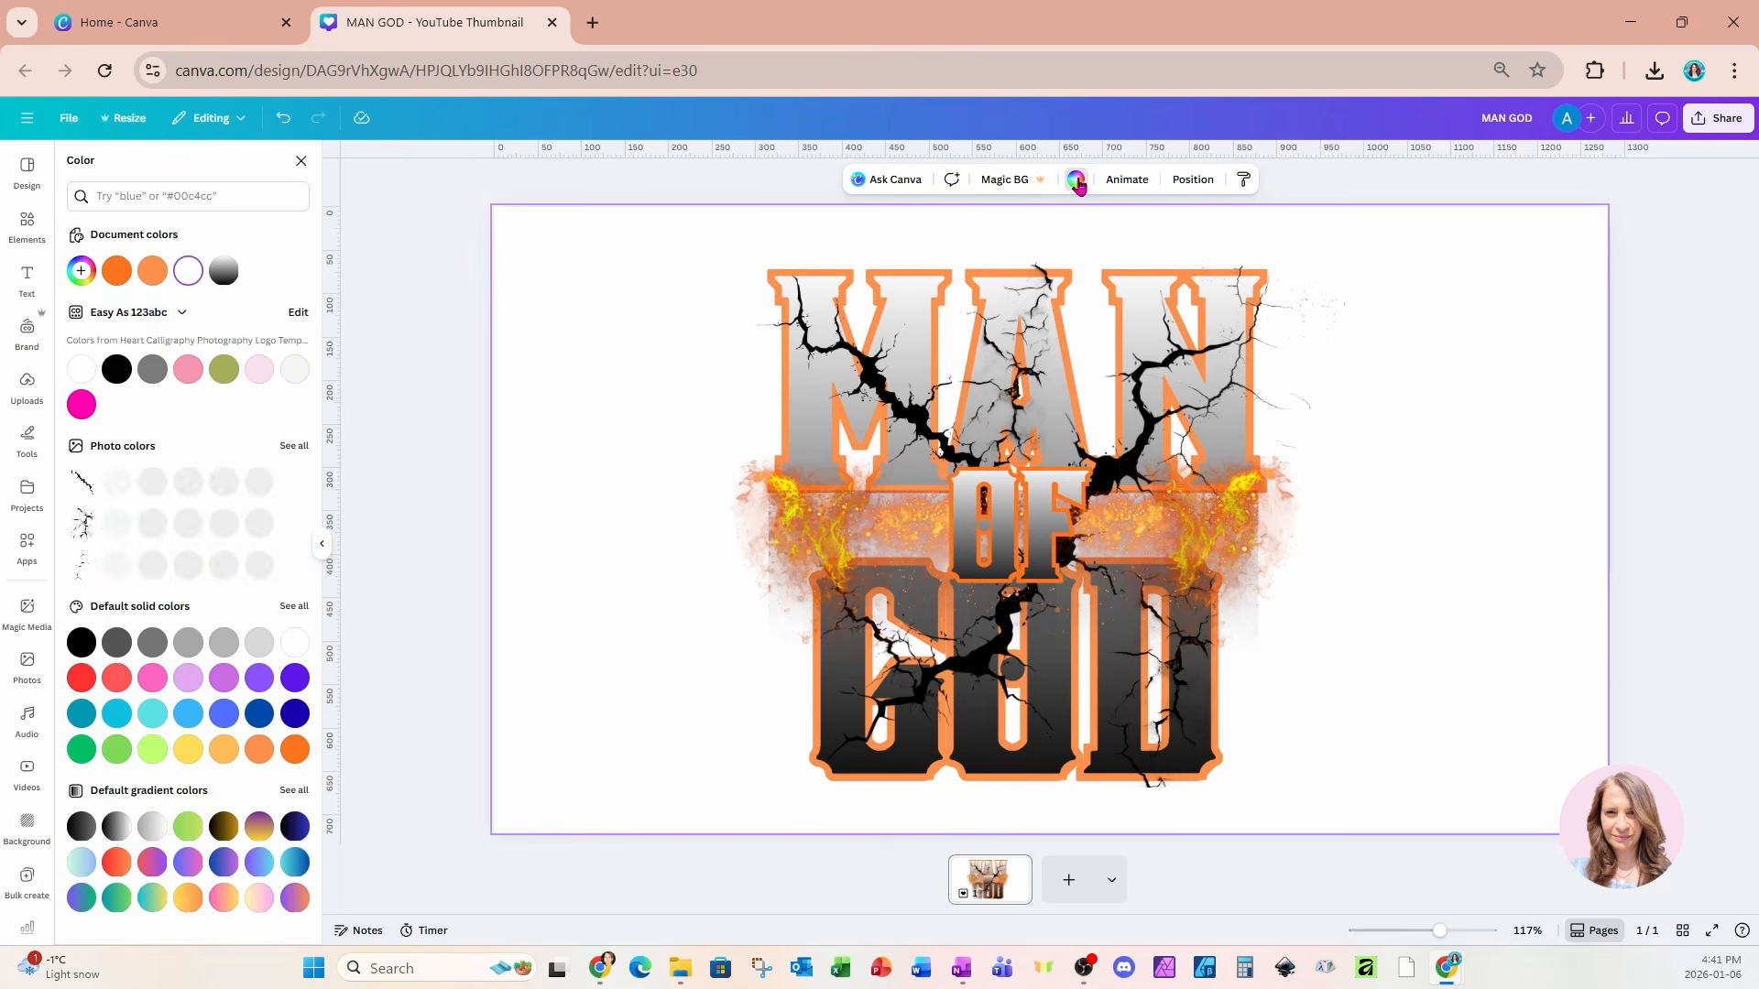
pyautogui.click(116, 369)
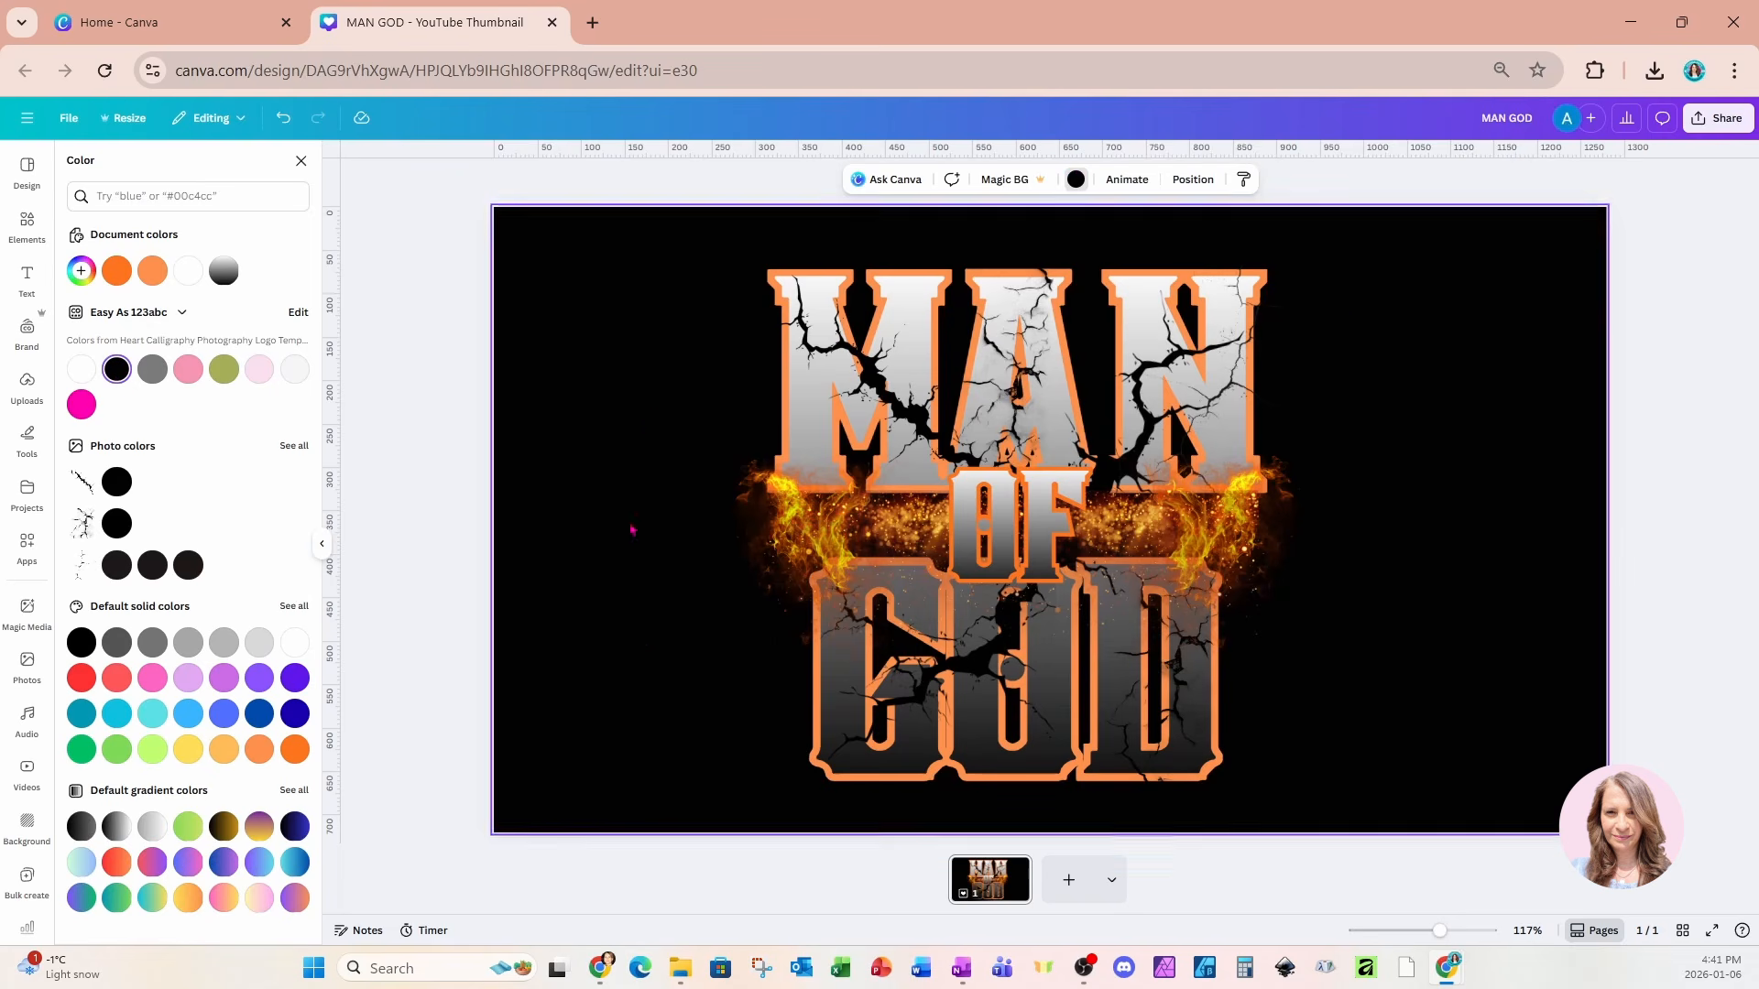